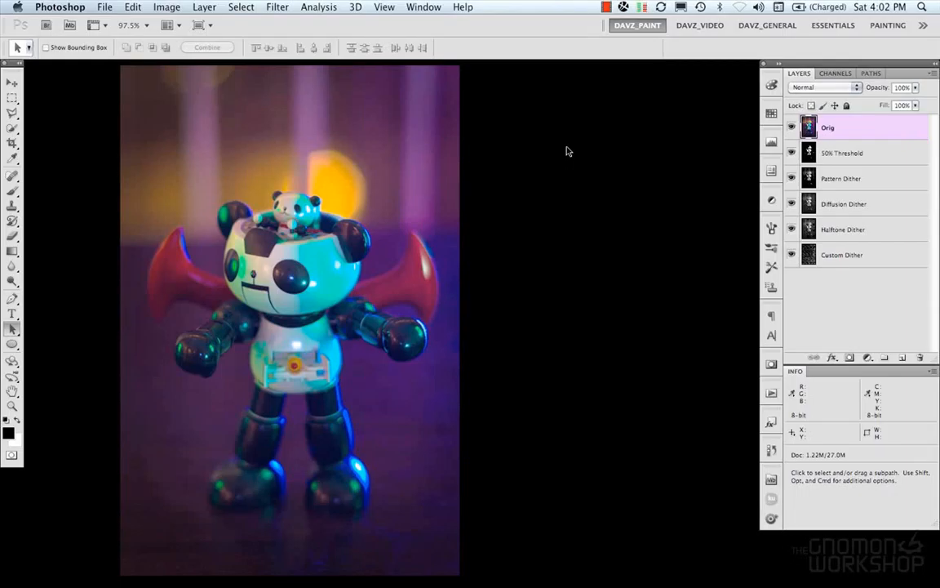
Open the foreground color picker, sample the photo's yellow-orange glow, and choose bright green 72ff3a
{"action": "left_click", "coordinate": [10, 435]}
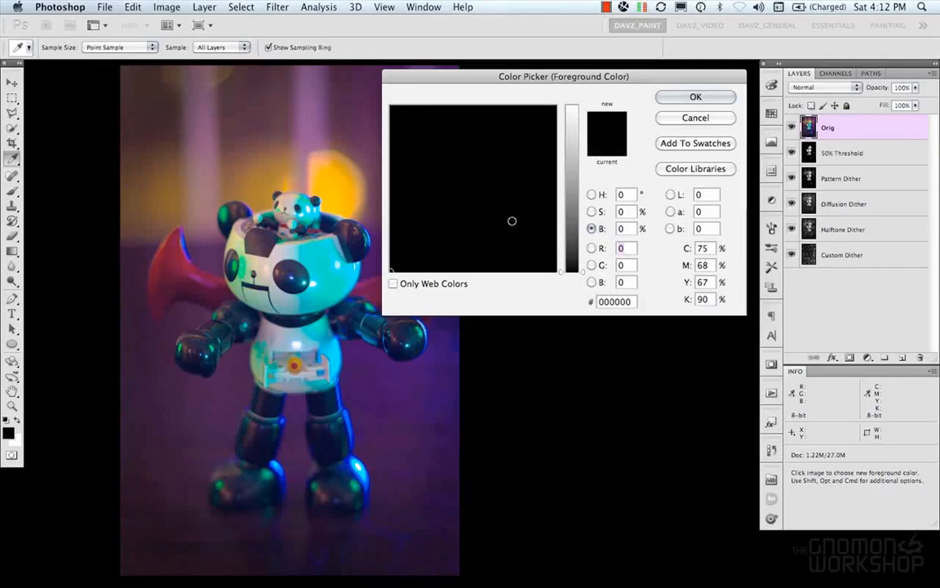
{"action": "left_click_drag", "start_coordinate": [266, 180], "coordinate": [320, 183]}
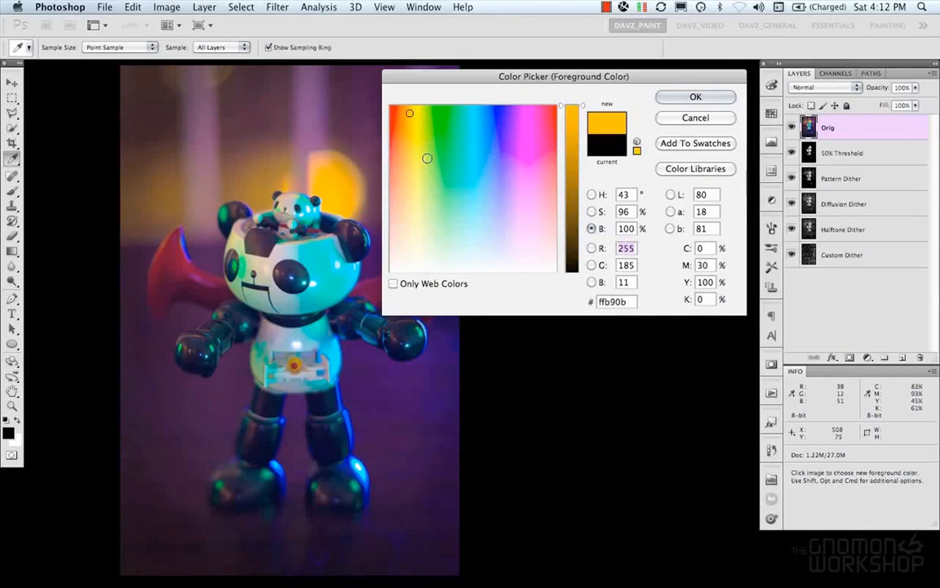
{"action": "mouse_move", "coordinate": [452, 146]}
{"action": "left_mouse_down"}
{"action": "mouse_move", "coordinate": [437, 174]}
{"action": "mouse_move", "coordinate": [437, 143]}
{"action": "left_mouse_up"}
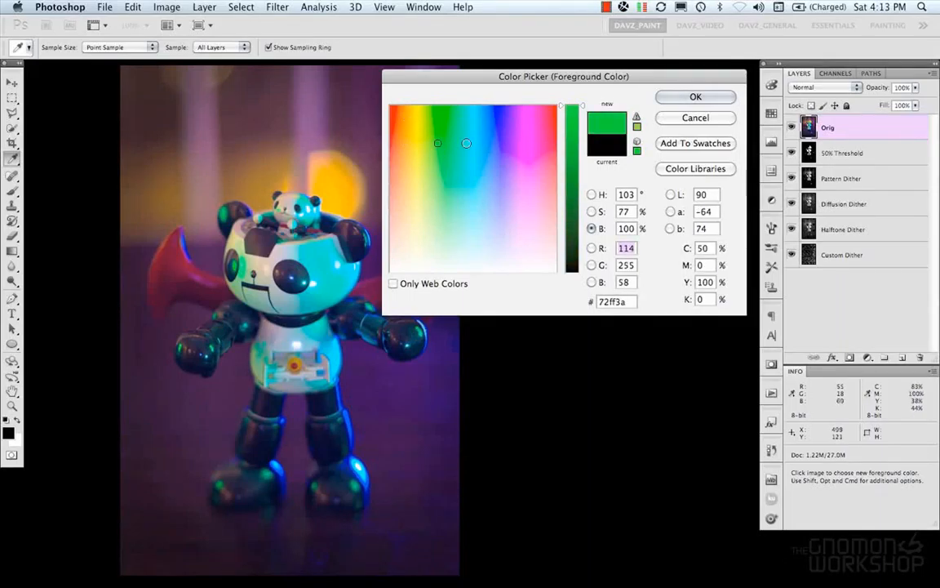
{"action": "left_click_drag", "start_coordinate": [578, 106], "coordinate": [578, 105]}
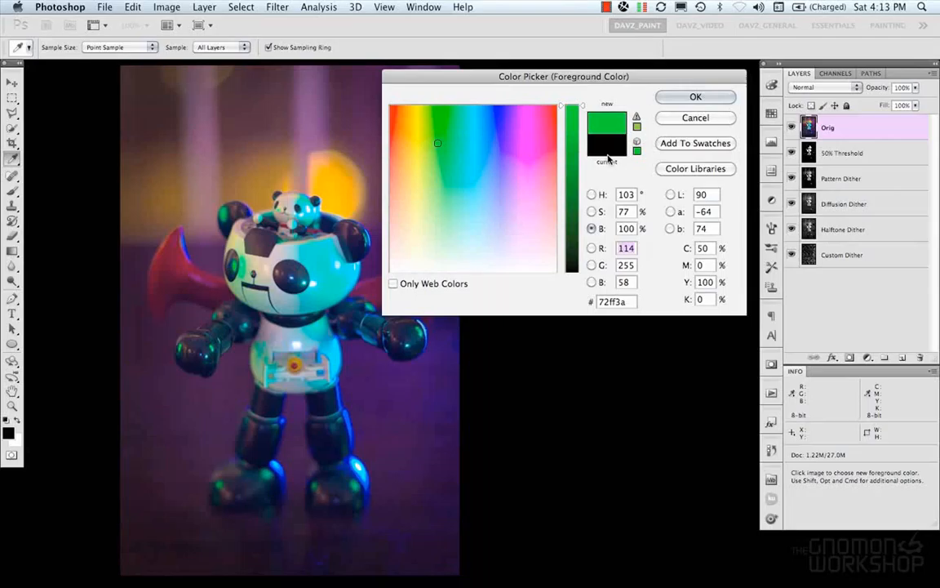
Try the picker's hue, saturation and brightness modes and change the color to light blue 97c8ff
{"action": "left_click", "coordinate": [592, 194]}
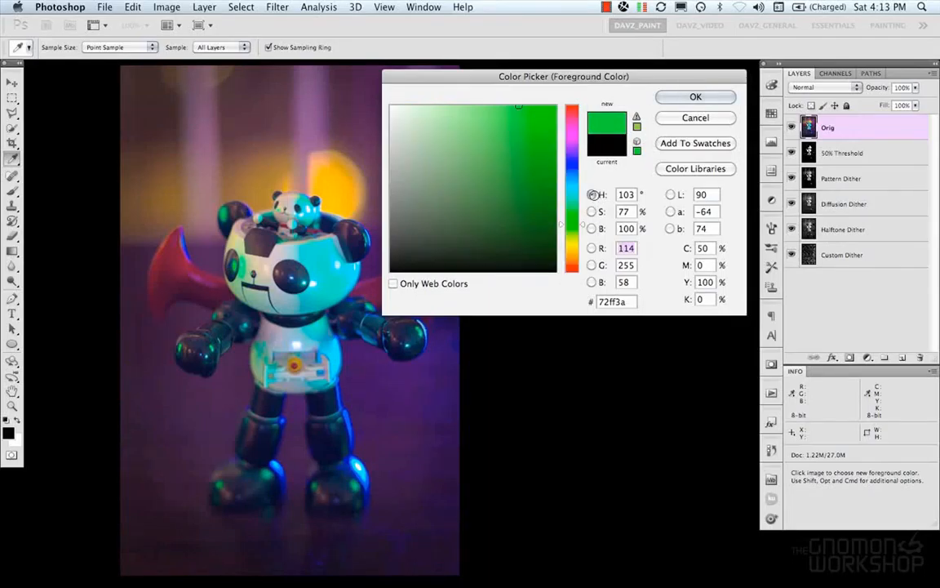
{"action": "left_click", "coordinate": [592, 212]}
{"action": "left_click", "coordinate": [592, 229]}
{"action": "left_click", "coordinate": [592, 195]}
{"action": "left_click_drag", "start_coordinate": [574, 171], "coordinate": [581, 195]}
{"action": "left_click", "coordinate": [591, 212]}
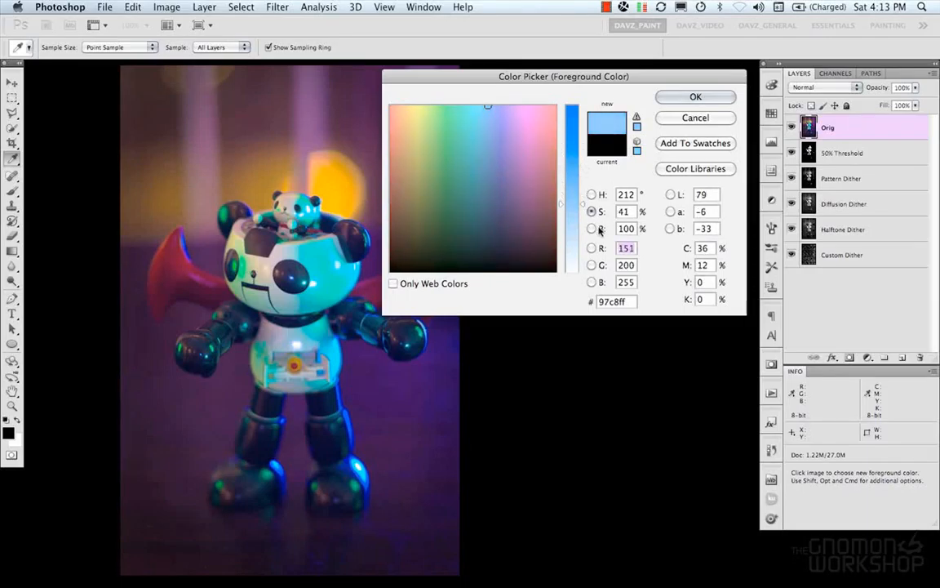
Lower the color's brightness to 53% in brightness mode and choose the more saturated blue 356a88
{"action": "left_click", "coordinate": [598, 228]}
{"action": "left_click_drag", "start_coordinate": [582, 106], "coordinate": [583, 176]}
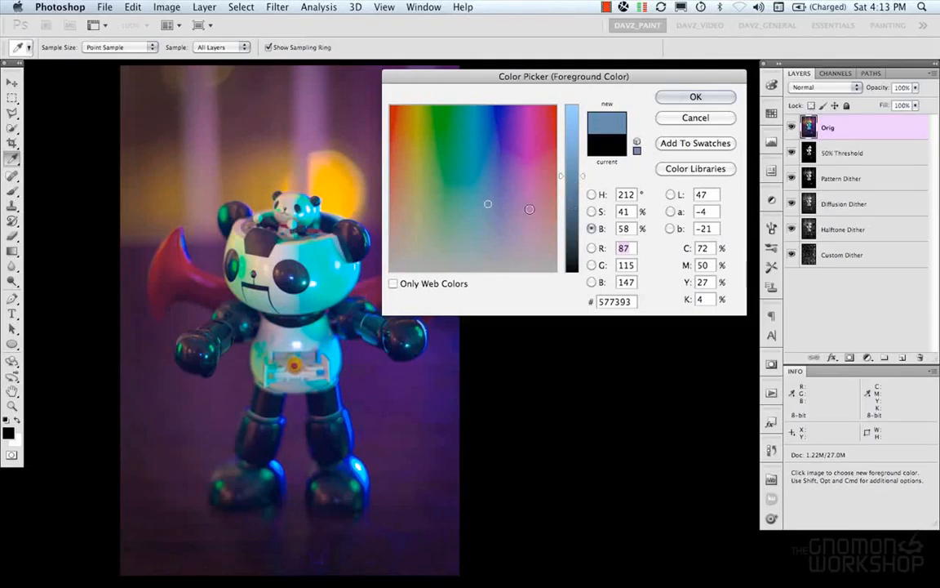
{"action": "left_click_drag", "start_coordinate": [585, 181], "coordinate": [584, 184]}
{"action": "left_click_drag", "start_coordinate": [508, 183], "coordinate": [483, 170]}
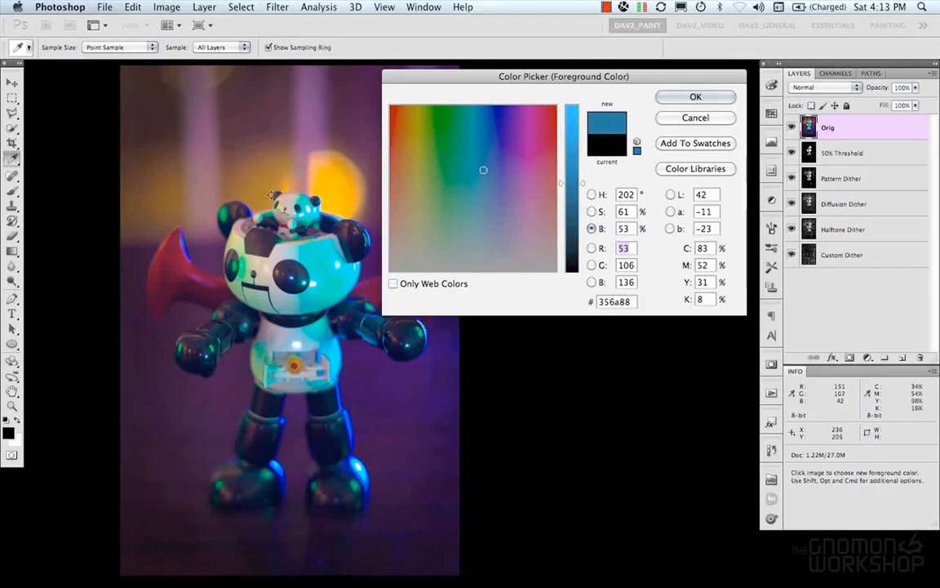
Sample the muted purple 5c3871 from the light streak in the photo's upper background
{"action": "left_click", "coordinate": [315, 119]}
{"action": "key", "text": "Down"}
{"action": "key", "text": "Down"}
{"action": "key", "text": "Down"}
{"action": "key", "text": "Down"}
{"action": "key", "text": "Down"}
{"action": "key", "text": "Down"}
{"action": "key", "text": "Down"}
{"action": "key", "text": "Down"}
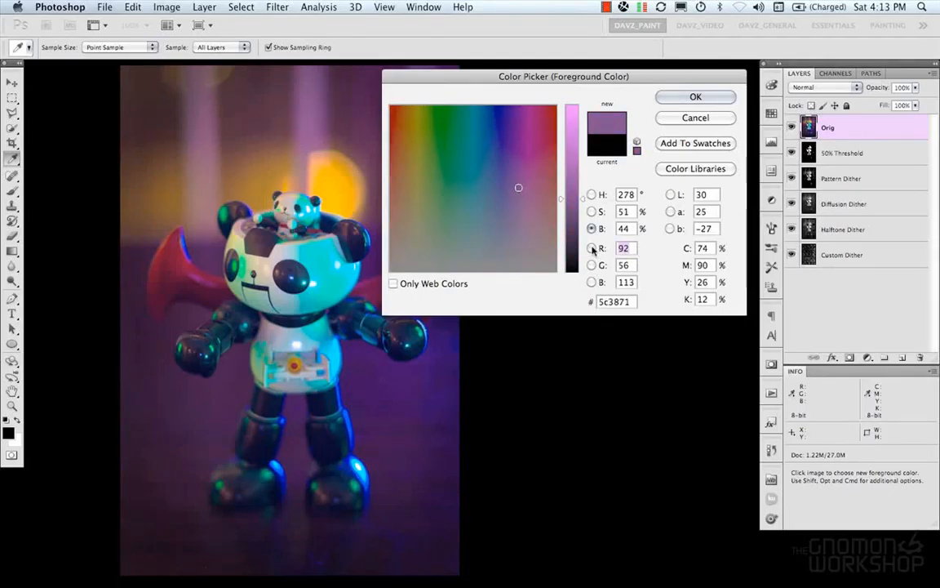
Examine the picker's red, green and blue component modes and highlight the color's hex value
{"action": "left_click", "coordinate": [592, 249]}
{"action": "left_click", "coordinate": [592, 265]}
{"action": "left_click", "coordinate": [592, 282]}
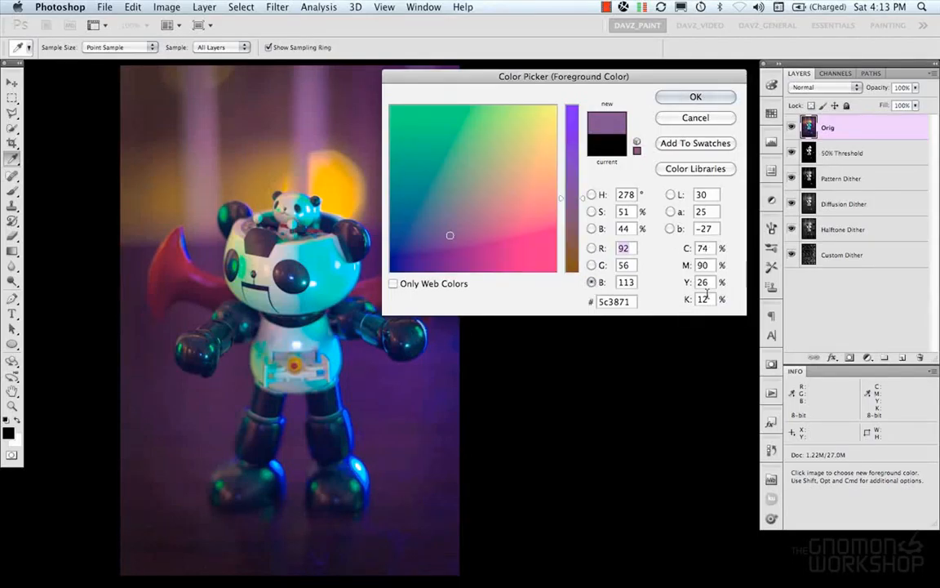
{"action": "left_click_drag", "start_coordinate": [629, 303], "coordinate": [595, 307]}
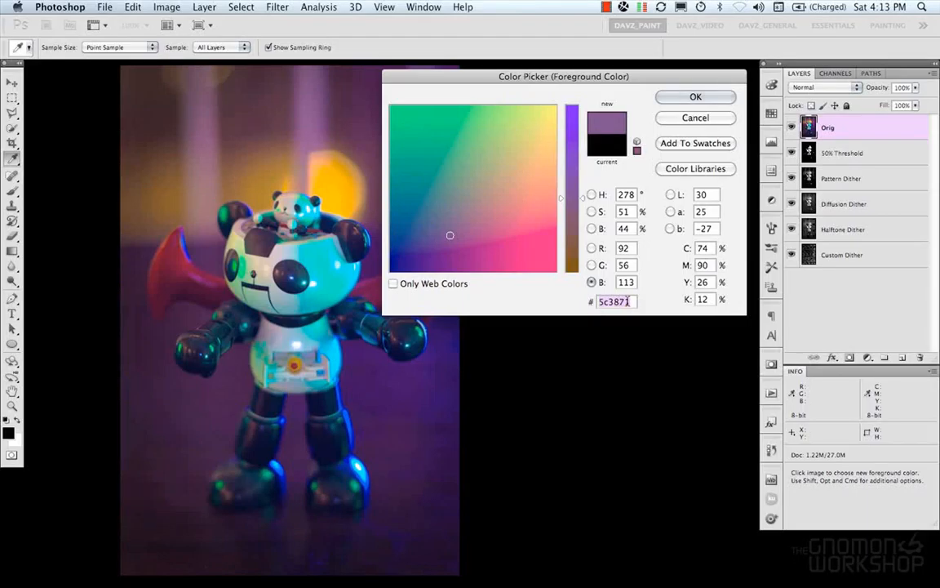
Return the picker to hue mode and set the foreground color to vivid purple 7928a7
{"action": "left_click", "coordinate": [592, 194]}
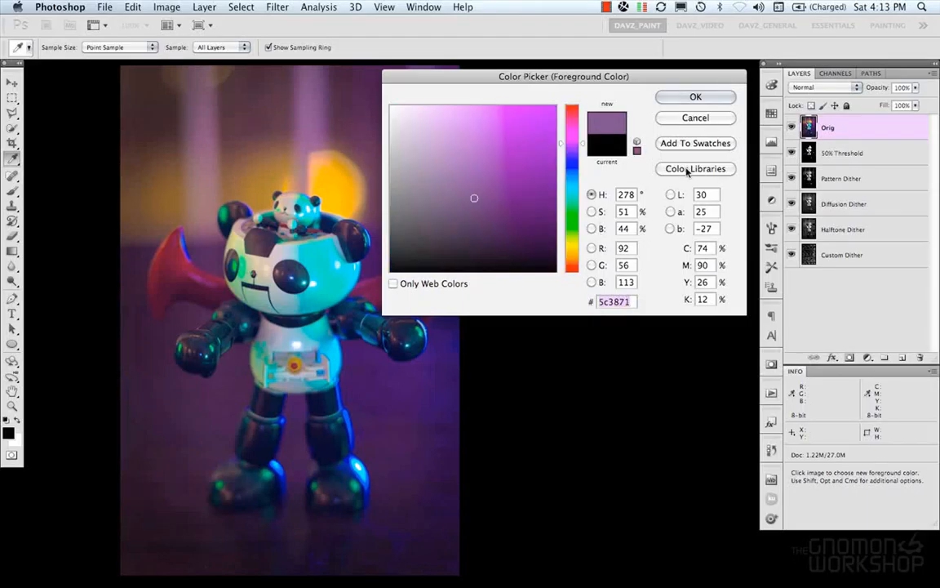
{"action": "left_click", "coordinate": [517, 162]}
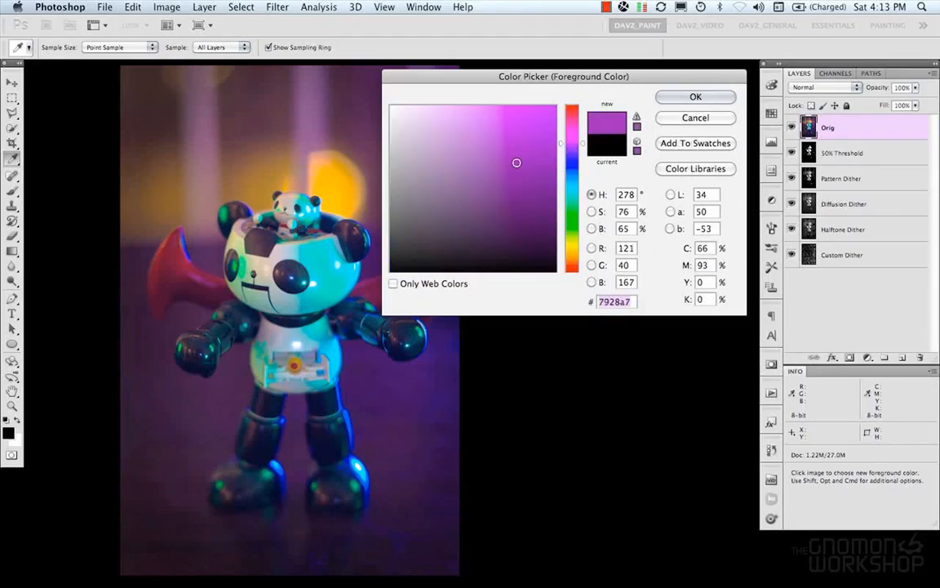
{"action": "left_click", "coordinate": [692, 98]}
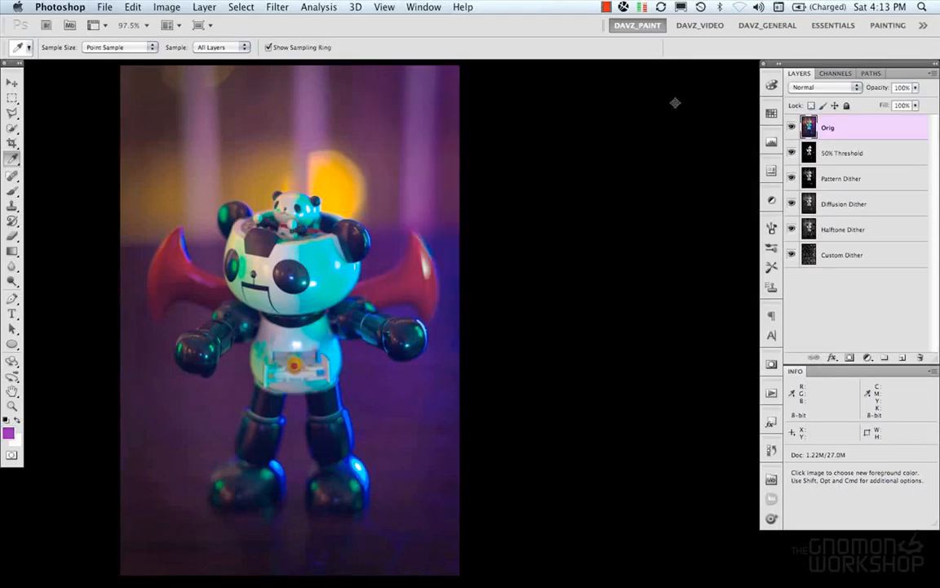
Set the background color to deep blue 232ab2 with hue 237
{"action": "left_click", "coordinate": [18, 438]}
{"action": "left_click", "coordinate": [562, 164]}
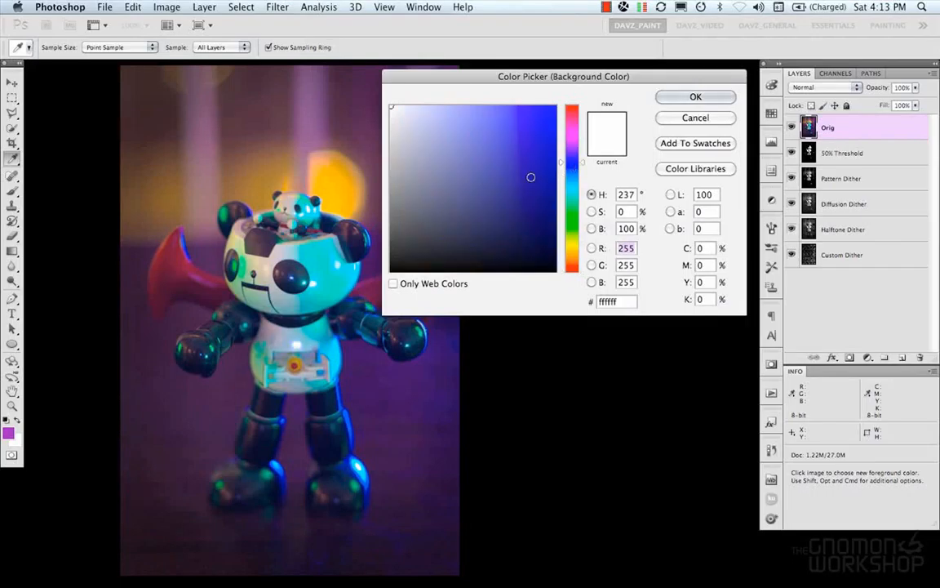
{"action": "left_click", "coordinate": [523, 155]}
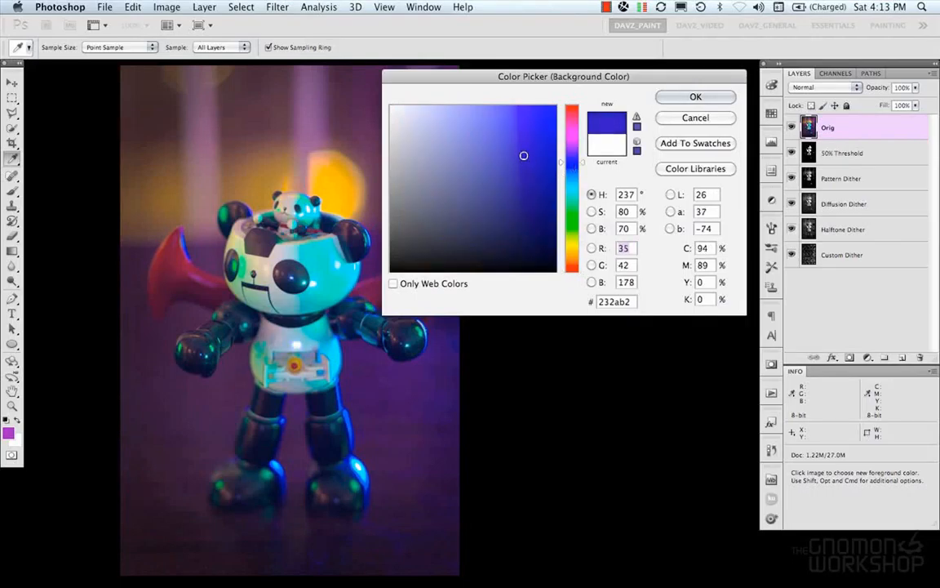
{"action": "left_click", "coordinate": [694, 96]}
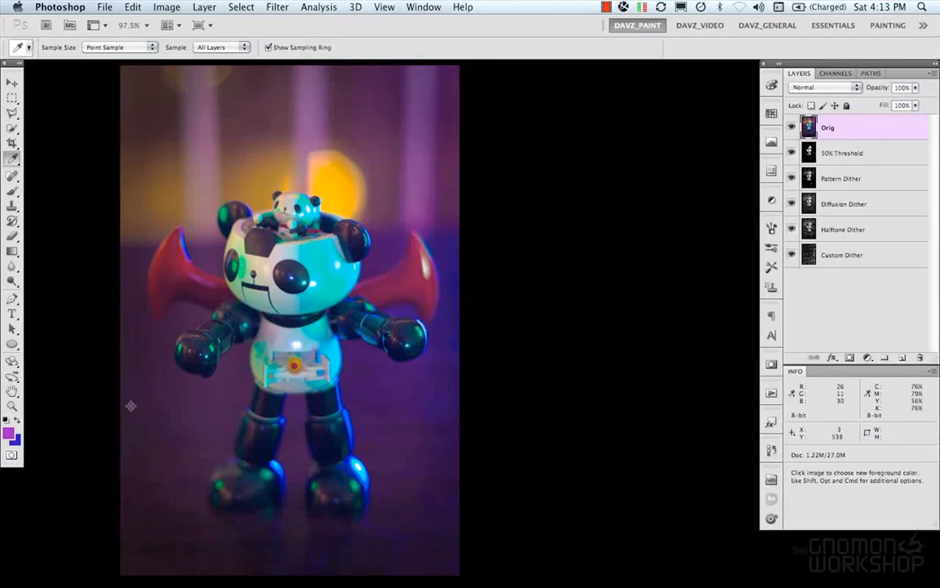
Swap the foreground and background colors, paint a blue brush stroke across the panda's head, and undo it
{"action": "key", "text": "x"}
{"action": "key", "text": "b"}
{"action": "mouse_move", "coordinate": [200, 245]}
{"action": "left_mouse_down"}
{"action": "mouse_move", "coordinate": [367, 199]}
{"action": "mouse_move", "coordinate": [357, 210]}
{"action": "left_mouse_up"}
{"action": "key", "text": "super+z"}
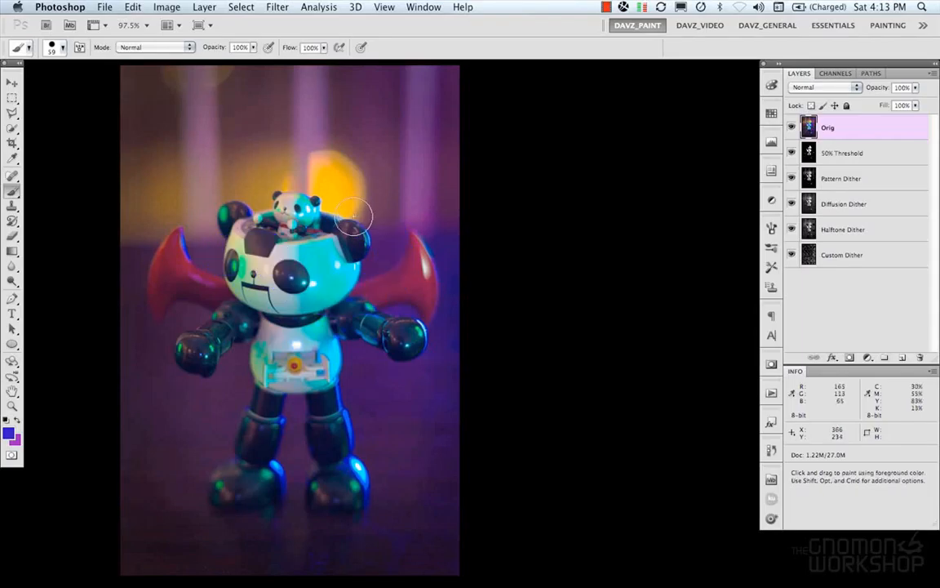
Swap the colors back, paint a purple brush stroke over the panda's face, and undo it
{"action": "key", "text": "x"}
{"action": "mouse_move", "coordinate": [232, 249]}
{"action": "left_mouse_down"}
{"action": "mouse_move", "coordinate": [351, 244]}
{"action": "mouse_move", "coordinate": [330, 199]}
{"action": "left_mouse_up"}
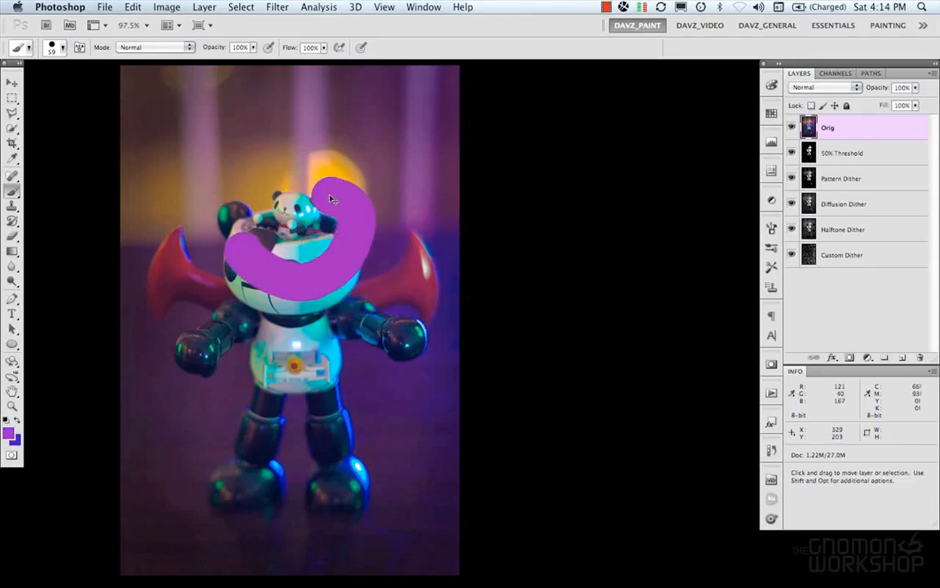
{"action": "key", "text": "super+z"}
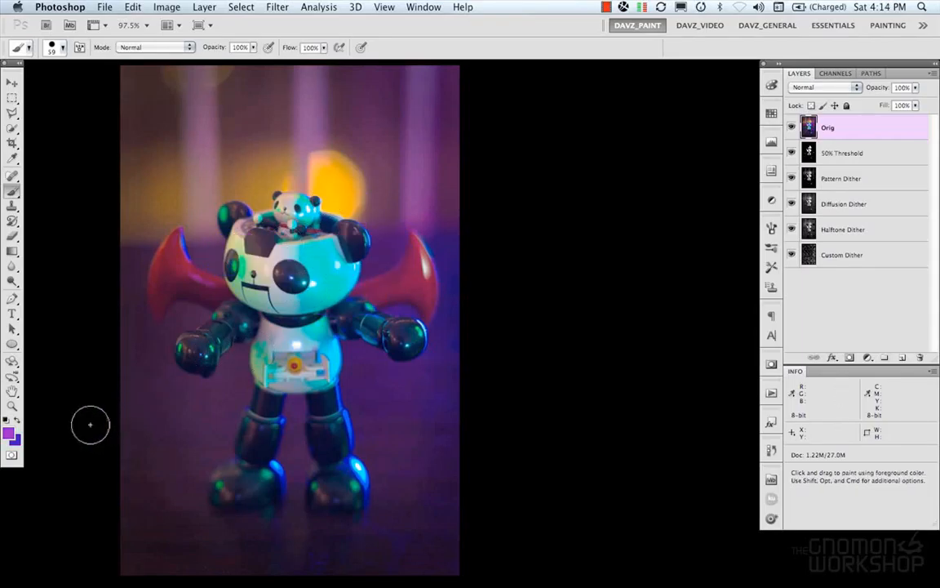
Reset the colors to default black and white, and sample a foreground color around the panda's dark ear with the Eyedropper
{"action": "key", "text": "d"}
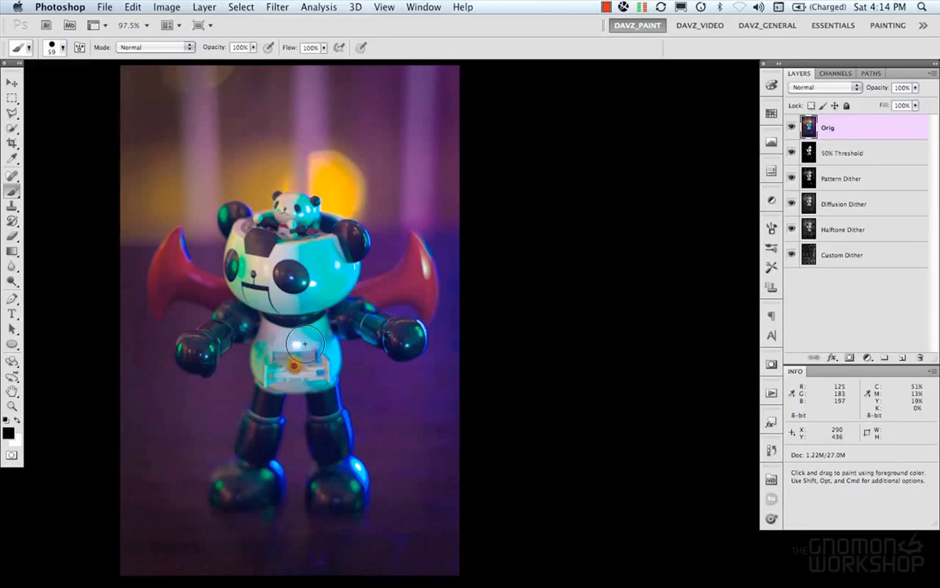
{"action": "key", "text": "i"}
{"action": "left_click_drag", "start_coordinate": [330, 214], "coordinate": [336, 244]}
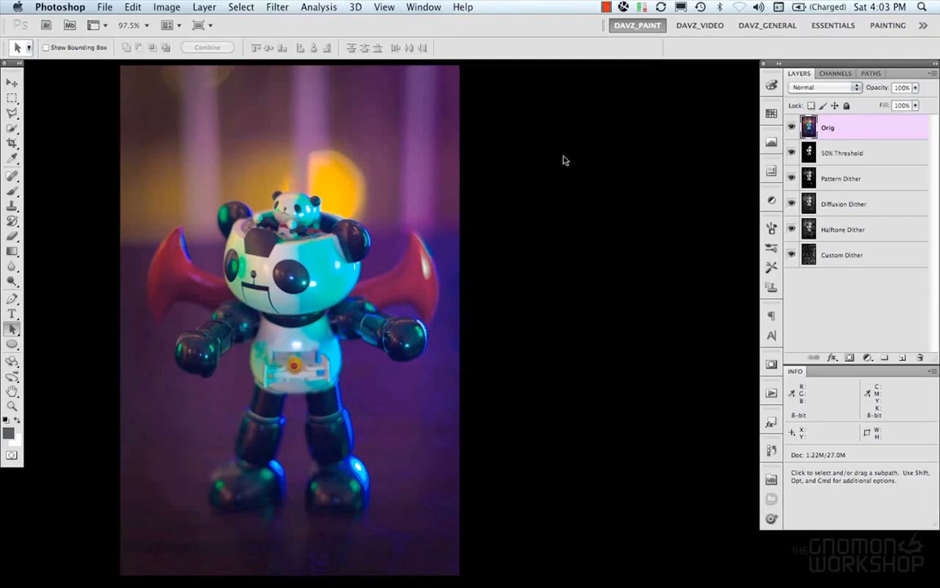
Show the Color panel, trying out collapsing and reopening it from the panel dock
{"action": "left_click", "coordinate": [431, 7]}
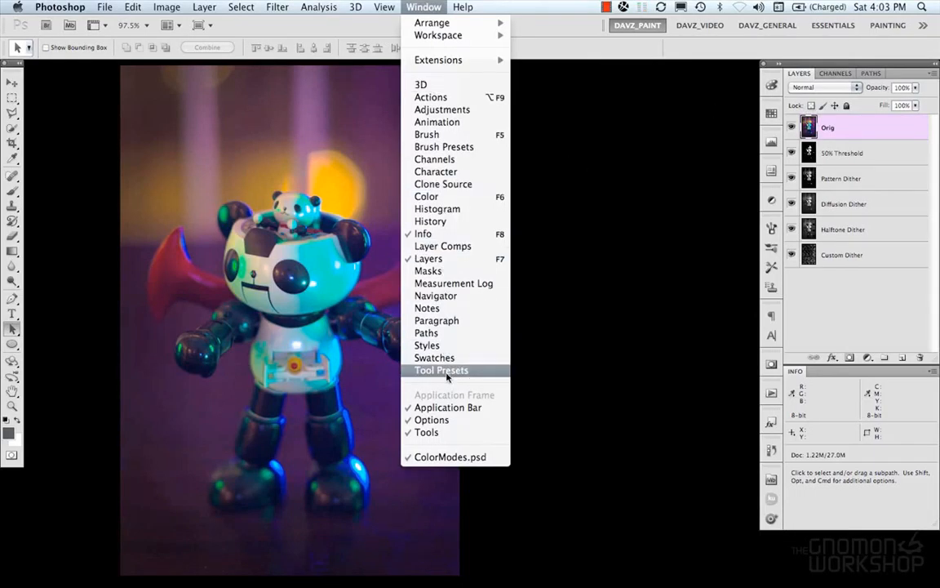
{"action": "left_click", "coordinate": [441, 196]}
{"action": "left_click", "coordinate": [770, 86]}
{"action": "left_click", "coordinate": [769, 88]}
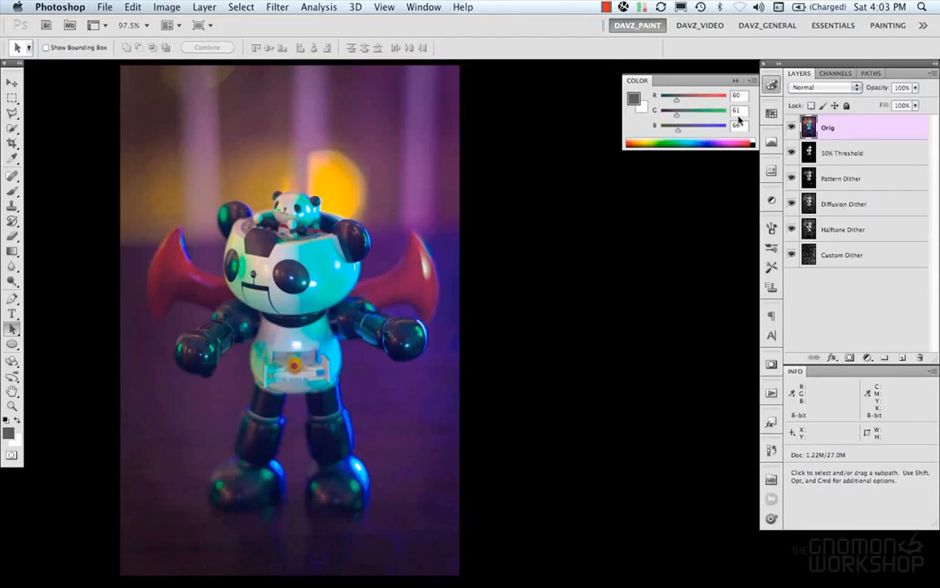
{"action": "left_click", "coordinate": [772, 87]}
{"action": "left_click", "coordinate": [774, 87]}
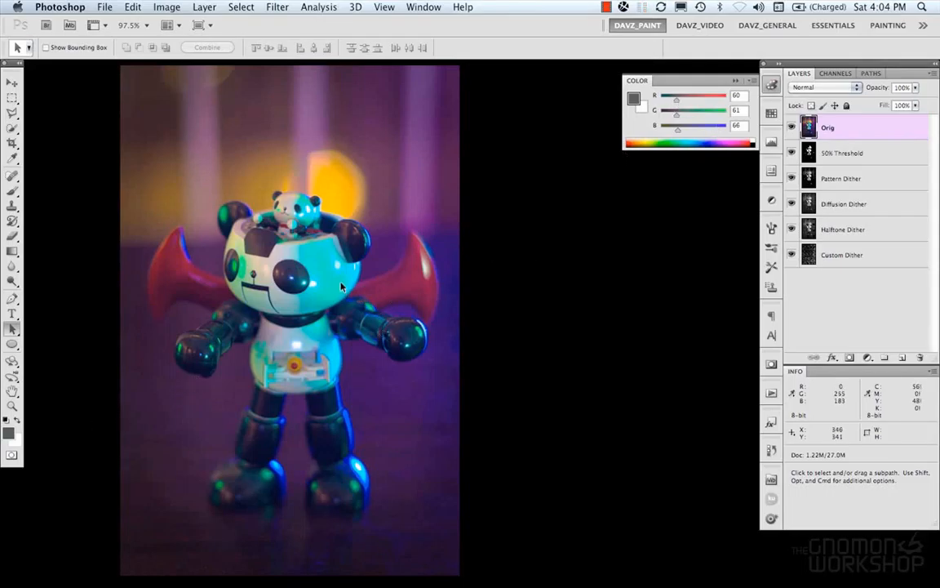
Sample the turquoise on the panda's head with the Eyedropper and set green to 179 and blue to 120
{"action": "key", "text": "i"}
{"action": "mouse_move", "coordinate": [306, 251]}
{"action": "left_mouse_down"}
{"action": "mouse_move", "coordinate": [314, 241]}
{"action": "mouse_move", "coordinate": [326, 256]}
{"action": "mouse_move", "coordinate": [325, 199]}
{"action": "mouse_move", "coordinate": [314, 185]}
{"action": "mouse_move", "coordinate": [330, 200]}
{"action": "mouse_move", "coordinate": [340, 194]}
{"action": "mouse_move", "coordinate": [323, 258]}
{"action": "mouse_move", "coordinate": [313, 243]}
{"action": "left_mouse_up"}
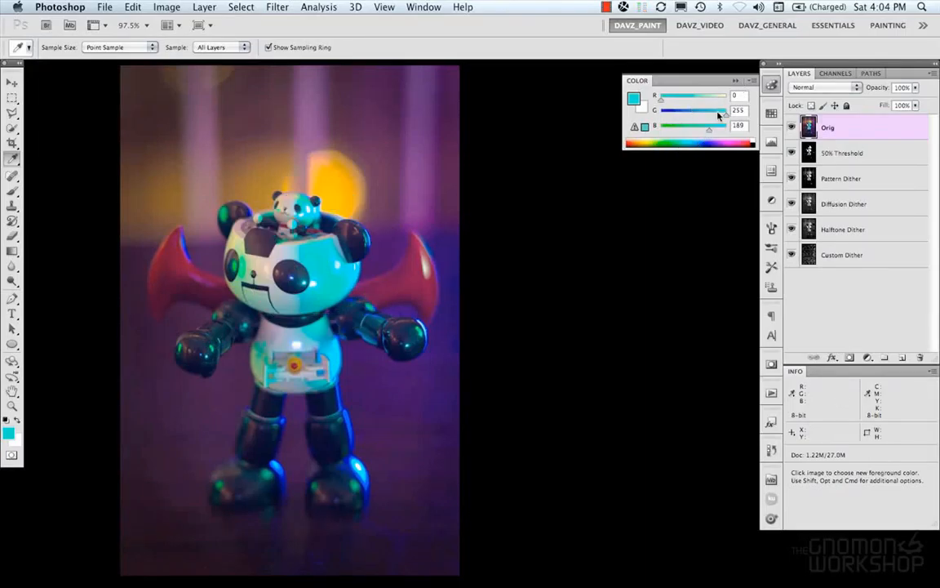
{"action": "left_click_drag", "start_coordinate": [724, 115], "coordinate": [692, 134]}
Try the grayscale slider in the Color panel and return to the RGB sliders
{"action": "left_click", "coordinate": [752, 82]}
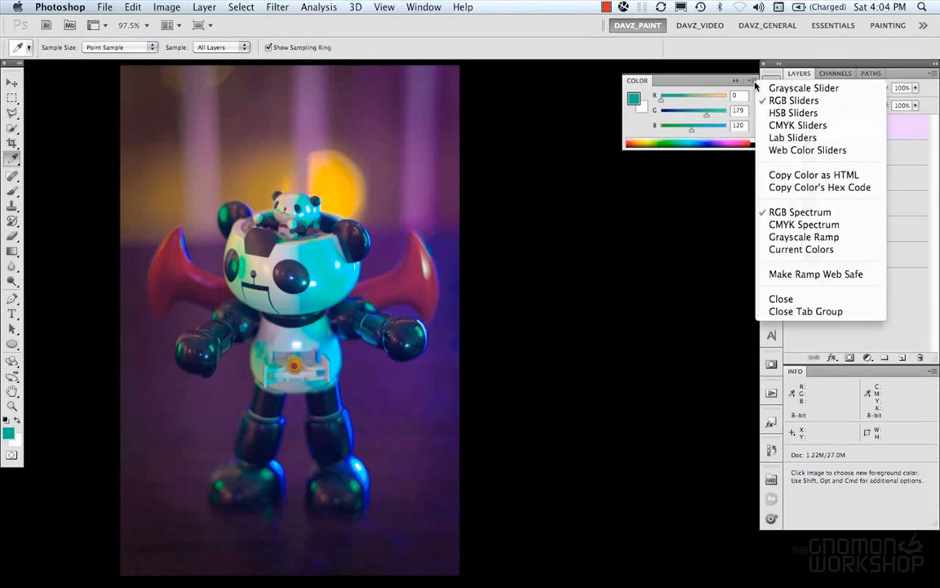
{"action": "left_click", "coordinate": [788, 88]}
{"action": "left_click", "coordinate": [751, 81]}
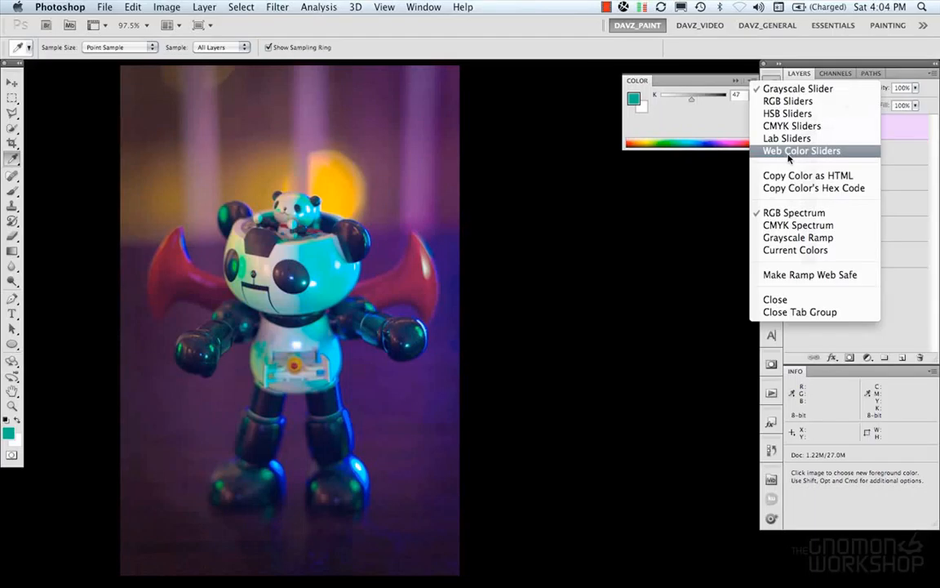
{"action": "left_click", "coordinate": [783, 101]}
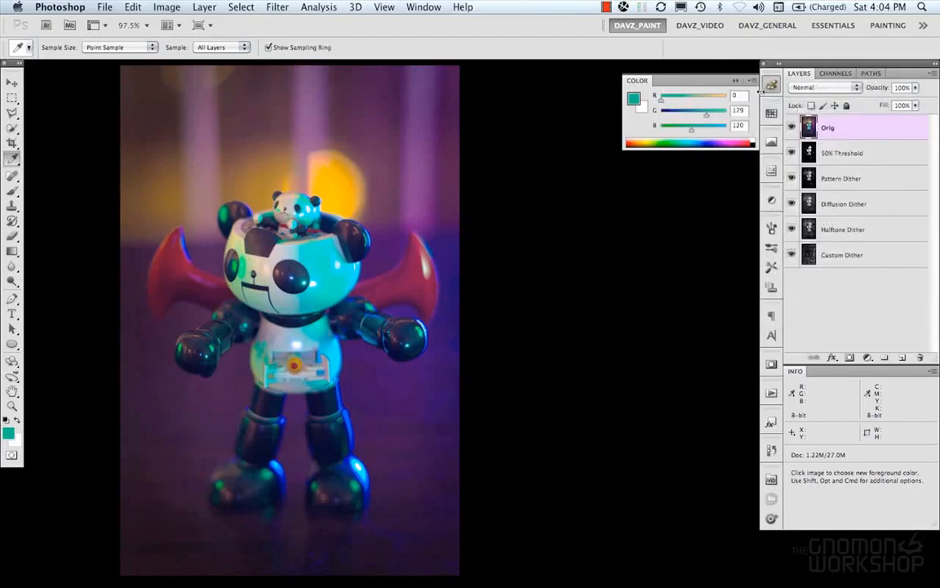
Switch the Color panel to HSB sliders, set the foreground color to H 94, S 34, B 67, and collapse the panel
{"action": "left_click", "coordinate": [754, 83]}
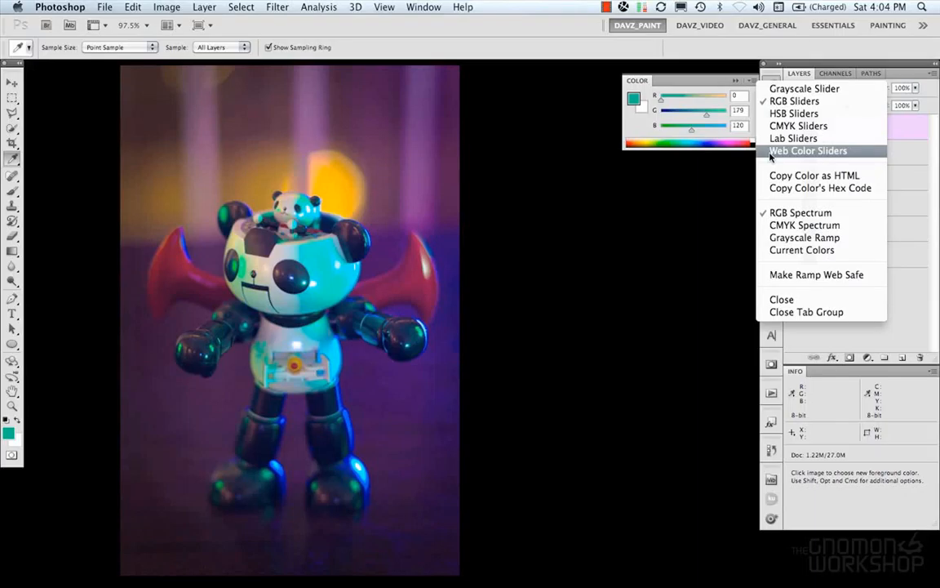
{"action": "left_click", "coordinate": [784, 114]}
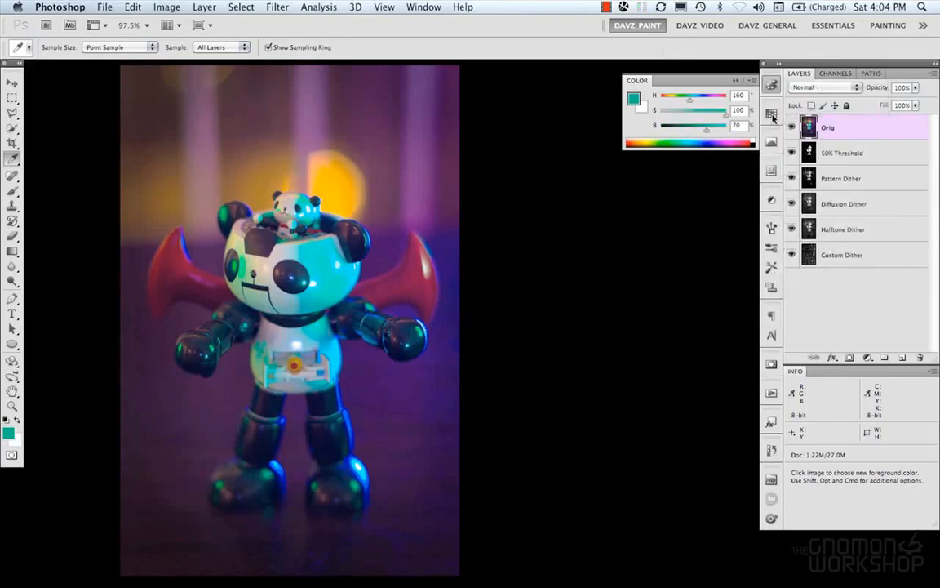
{"action": "left_click_drag", "start_coordinate": [690, 101], "coordinate": [677, 101]}
{"action": "left_click", "coordinate": [683, 113]}
{"action": "left_click_drag", "start_coordinate": [707, 131], "coordinate": [705, 130]}
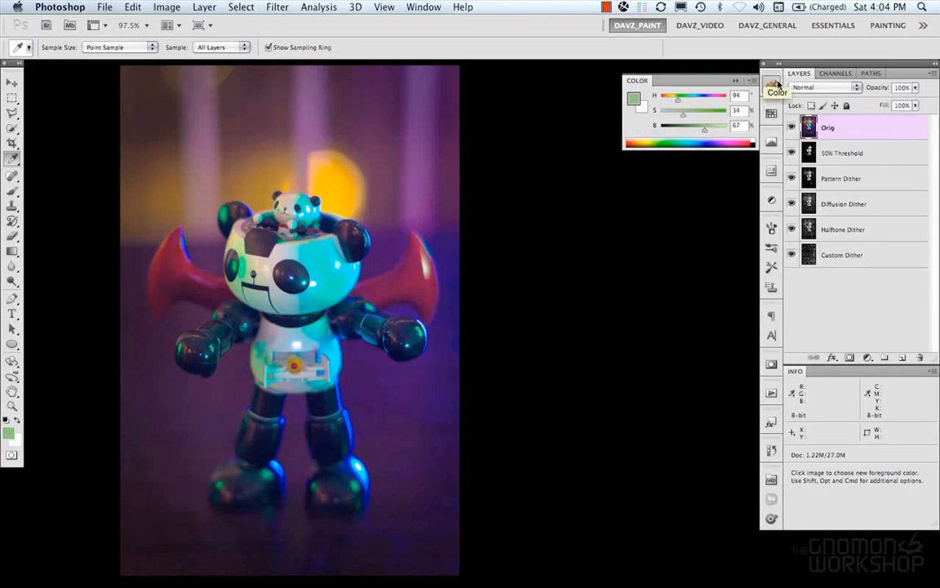
{"action": "left_click", "coordinate": [773, 85]}
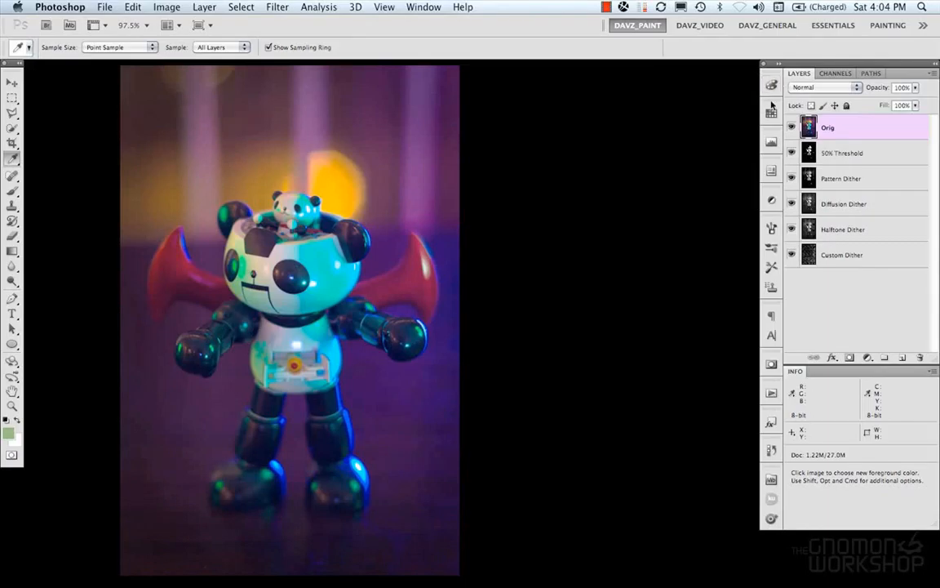
Open the Swatches panel and try several swatches as the foreground color, ending on a muted purple
{"action": "left_click", "coordinate": [772, 115]}
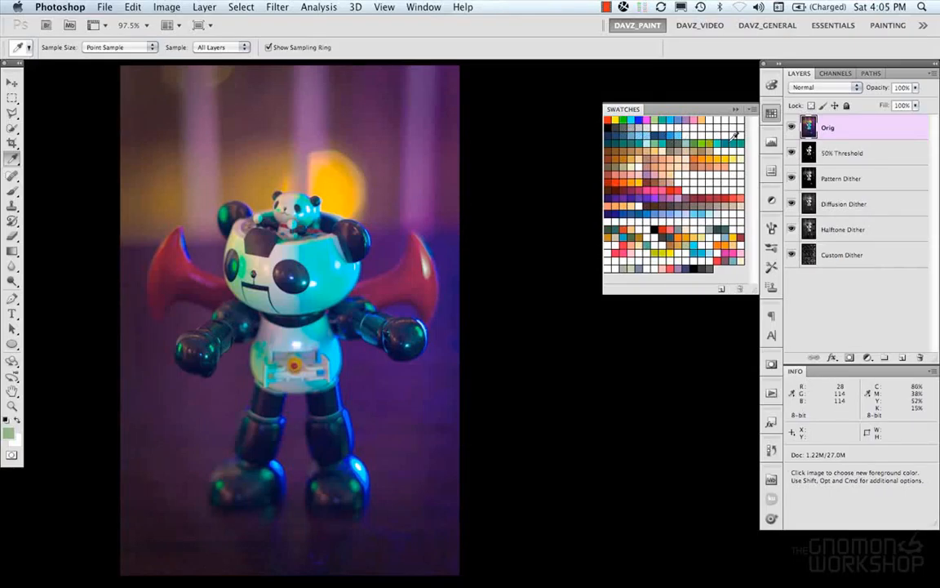
{"action": "left_click", "coordinate": [700, 155]}
{"action": "left_click", "coordinate": [637, 177]}
{"action": "left_click", "coordinate": [640, 183]}
{"action": "left_click", "coordinate": [642, 191]}
{"action": "left_click", "coordinate": [676, 199]}
{"action": "left_click", "coordinate": [680, 198]}
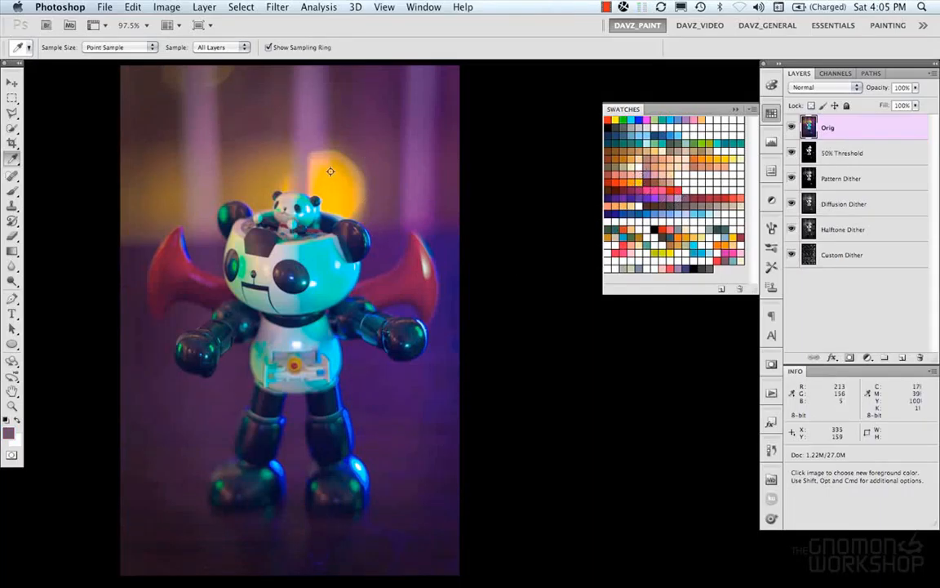
Sample a purple from the image background, save it as a swatch named Purple, and delete that swatch again
{"action": "left_click", "coordinate": [379, 146]}
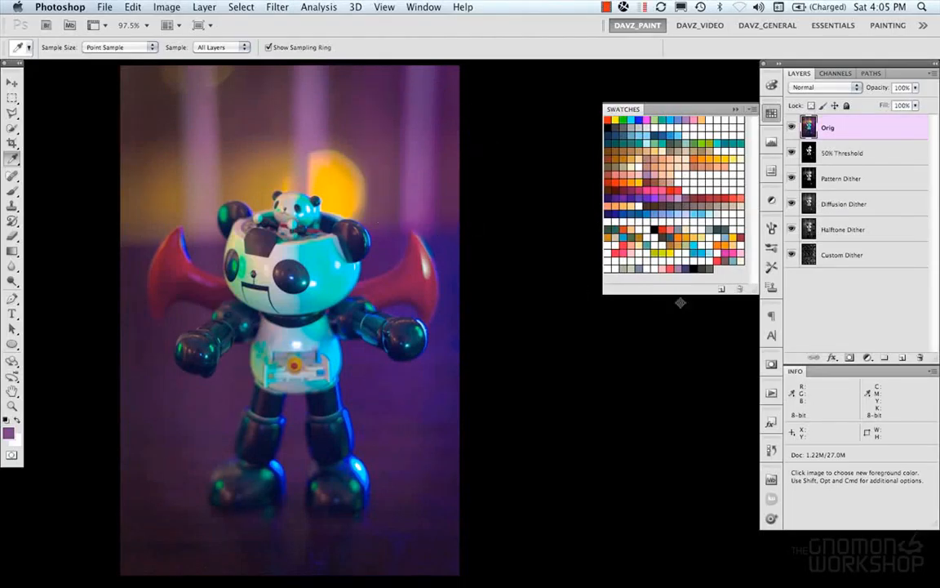
{"action": "left_click", "coordinate": [663, 276]}
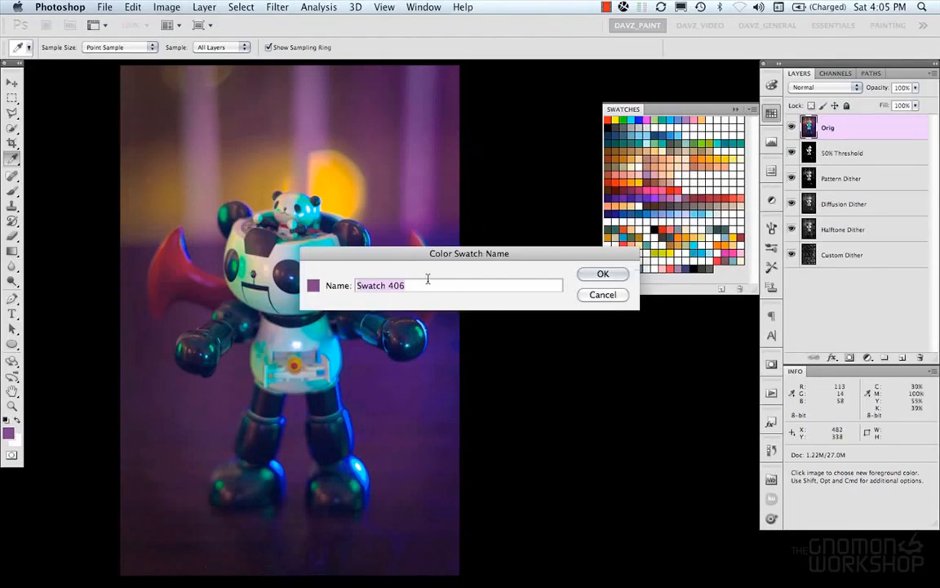
{"action": "type", "text": "Purple"}
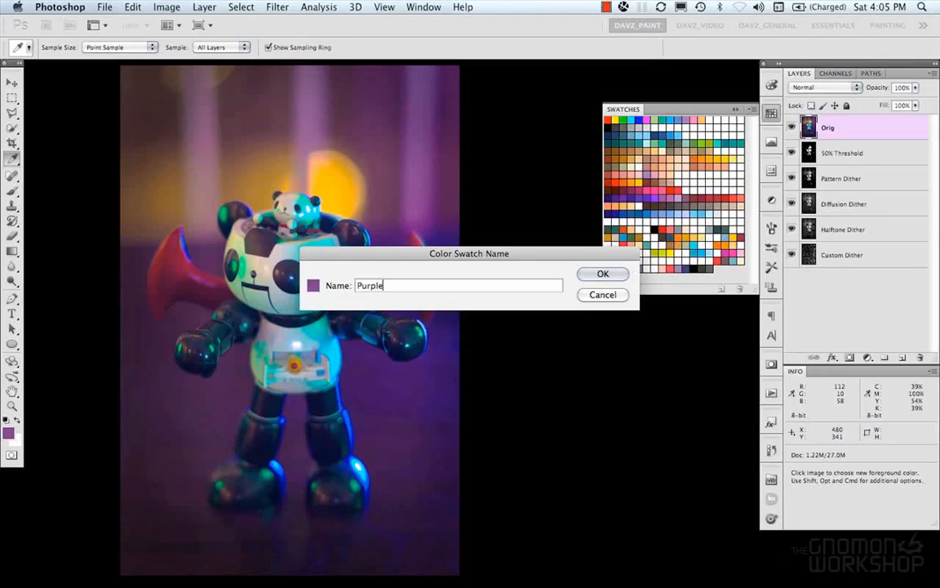
{"action": "key", "text": "Return"}
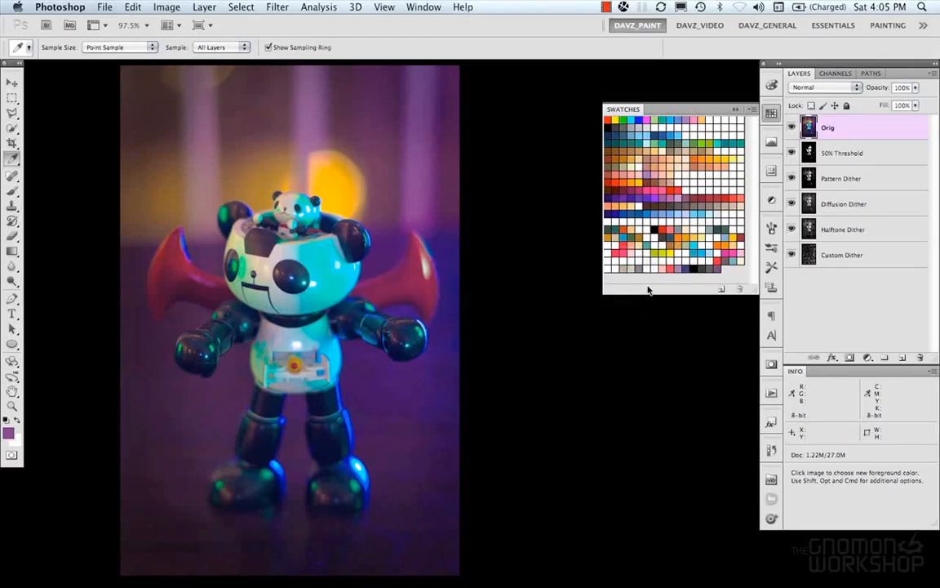
{"action": "left_click", "coordinate": [718, 269], "text": "alt"}
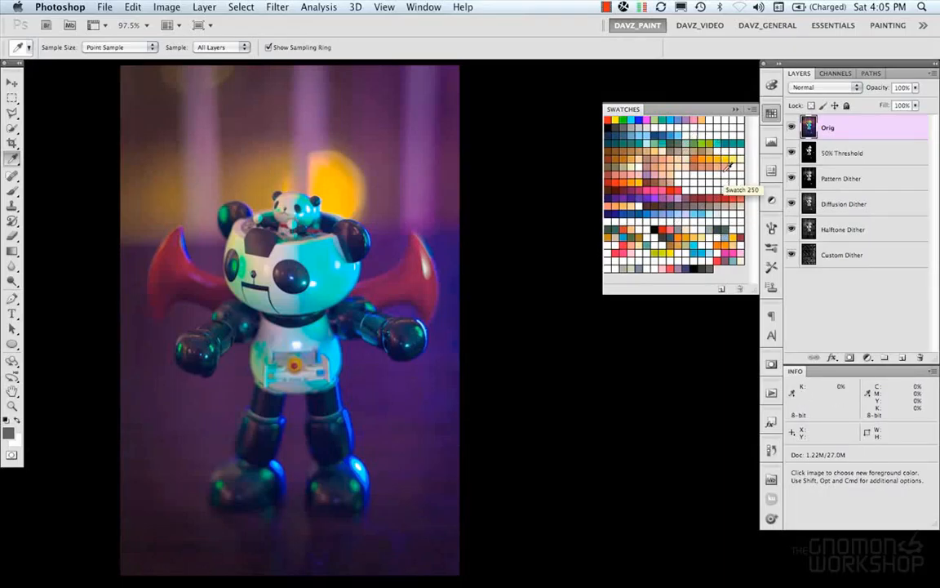
Try the Large Thumbnail and Small List views of the swatches and return to Small Thumbnail
{"action": "left_click", "coordinate": [753, 110]}
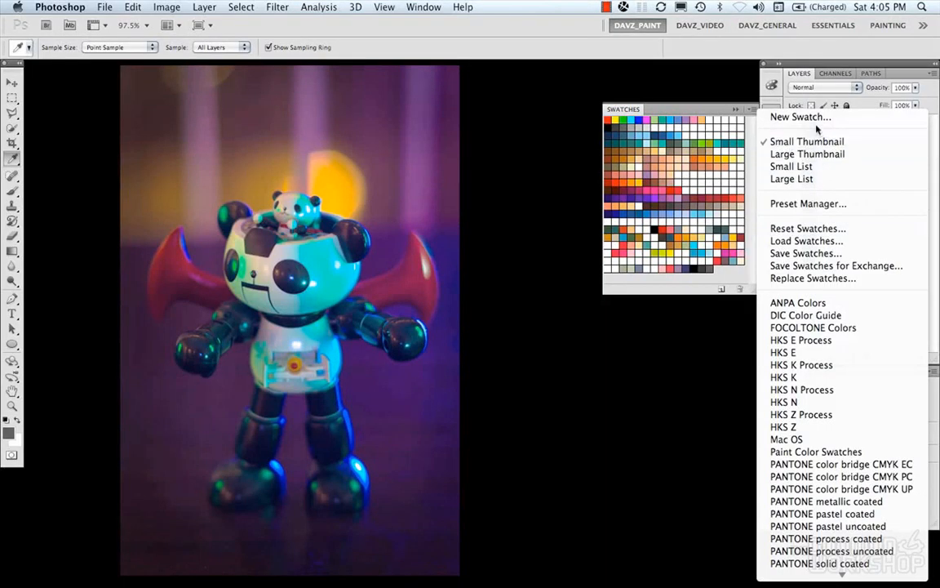
{"action": "left_click", "coordinate": [813, 156]}
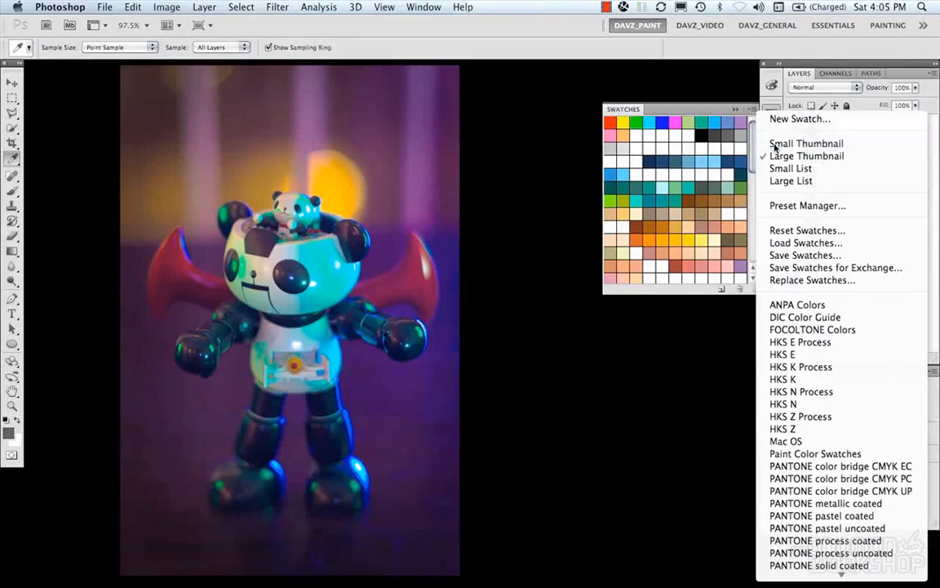
{"action": "left_click", "coordinate": [773, 144]}
{"action": "left_click", "coordinate": [750, 108]}
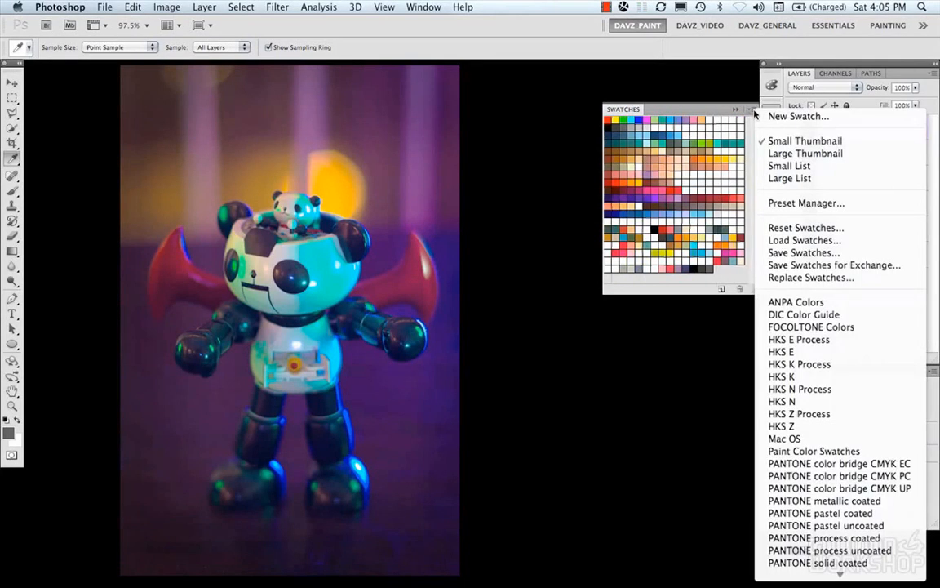
{"action": "left_click", "coordinate": [780, 167]}
{"action": "left_click", "coordinate": [751, 109]}
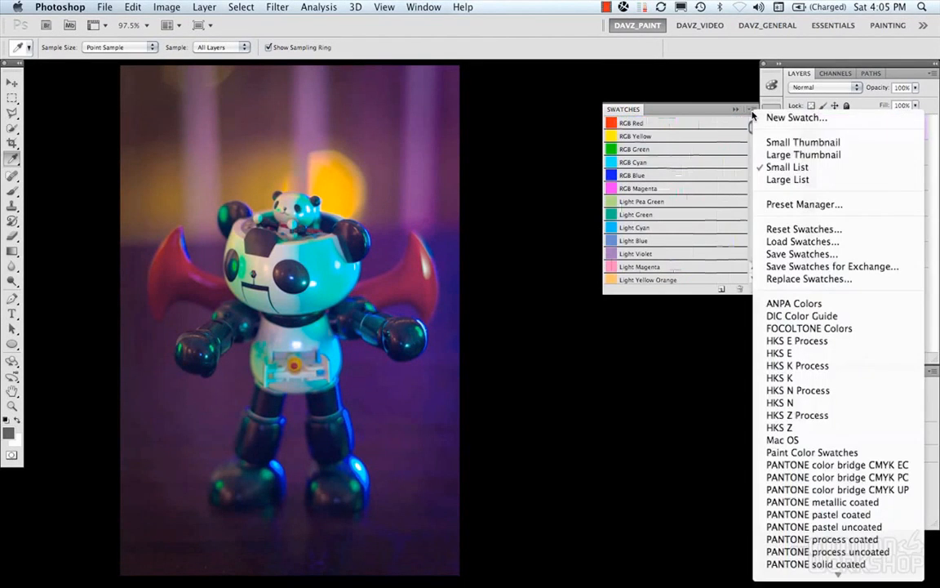
{"action": "left_click", "coordinate": [780, 145]}
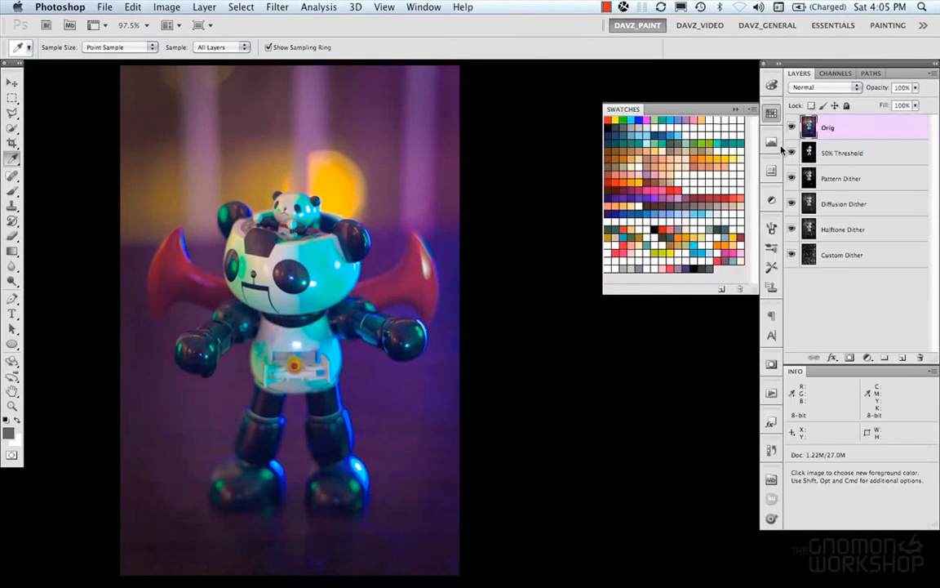
View the swatches in the Preset Manager, check the files available for loading, and close it without loading any
{"action": "left_click", "coordinate": [750, 109]}
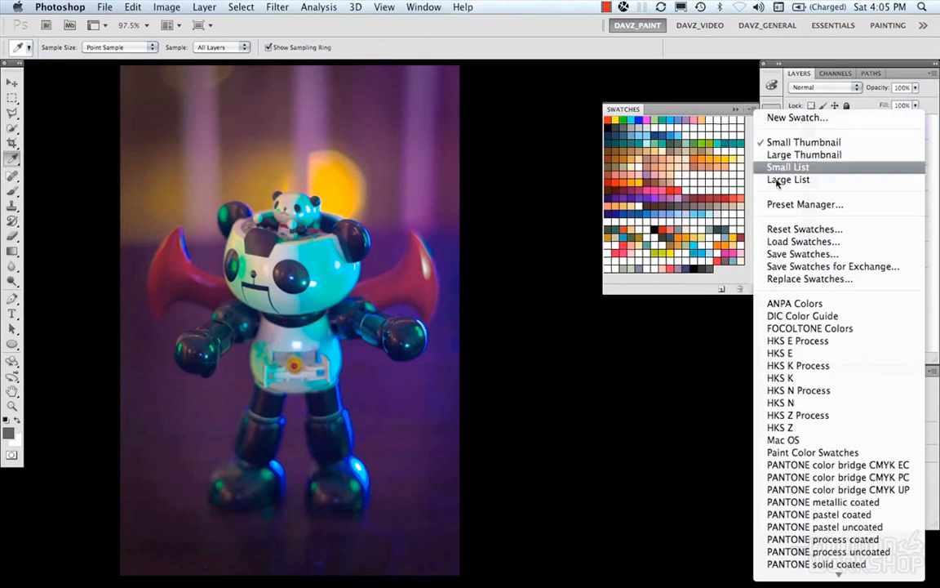
{"action": "left_click", "coordinate": [785, 204]}
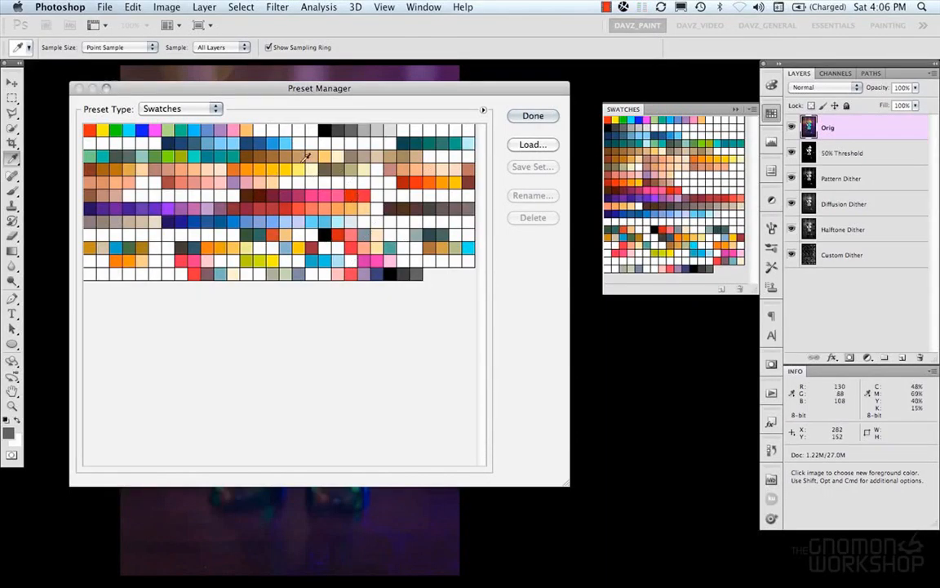
{"action": "left_click", "coordinate": [533, 144]}
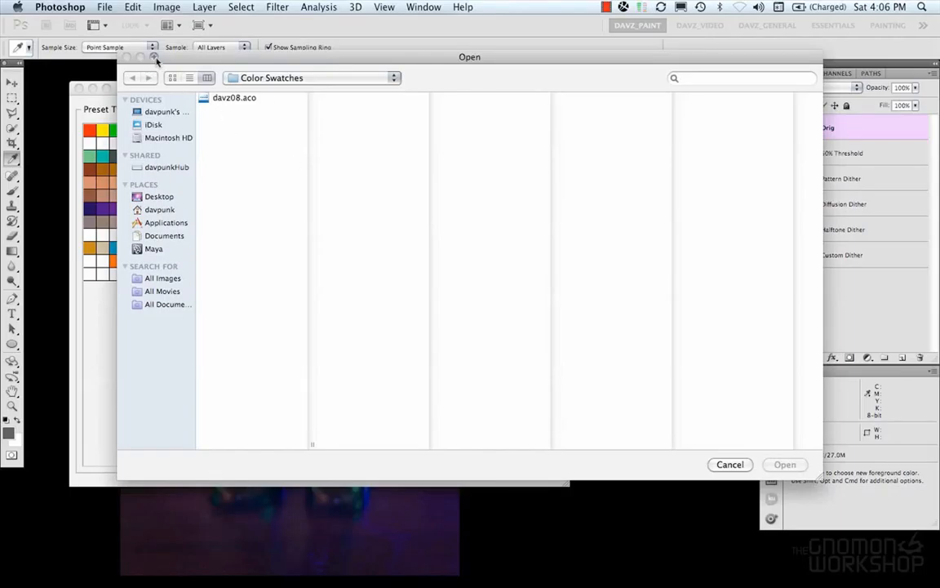
{"action": "left_click", "coordinate": [723, 465]}
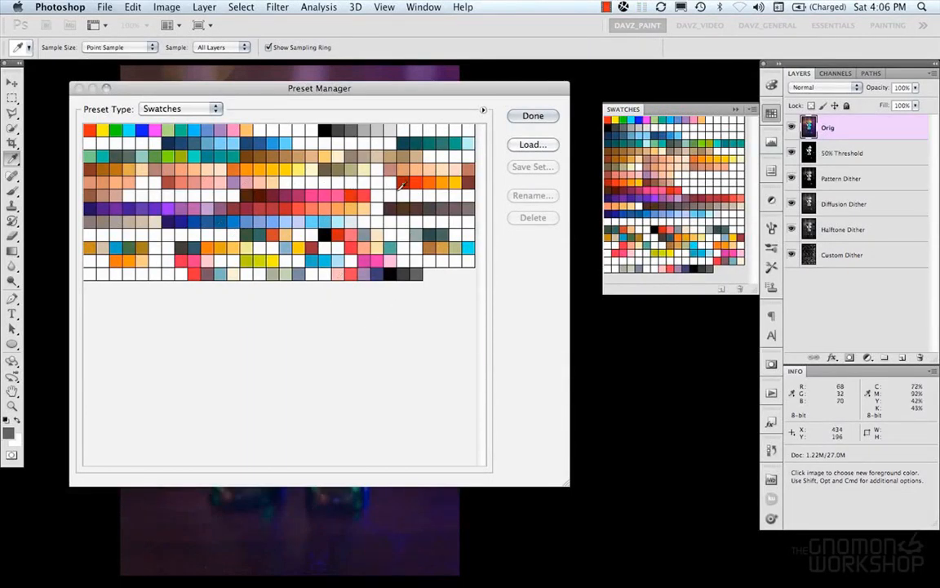
{"action": "left_click", "coordinate": [533, 117]}
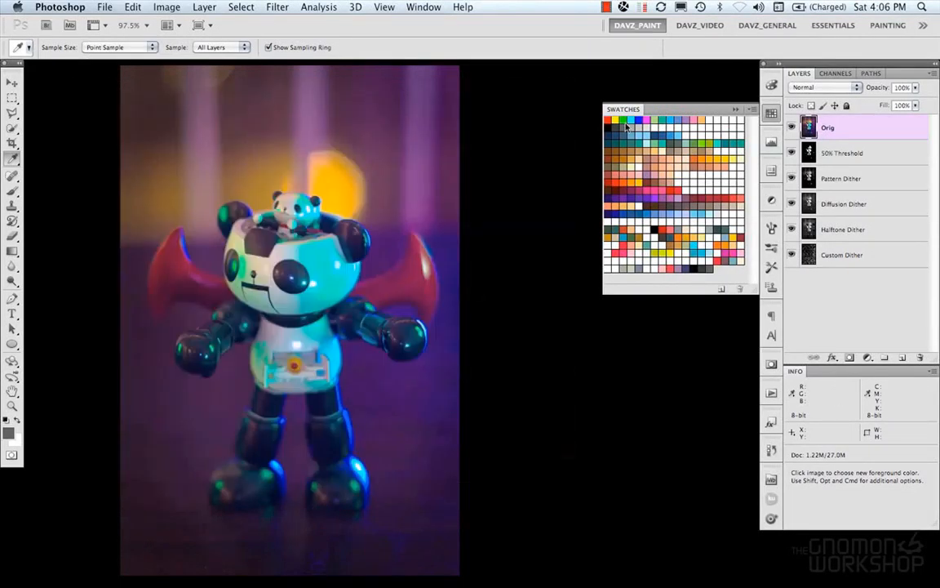
Look through the available swatch libraries, from ANPA Colors to davz08, without loading one, and collapse the Swatches panel
{"action": "left_click", "coordinate": [751, 110]}
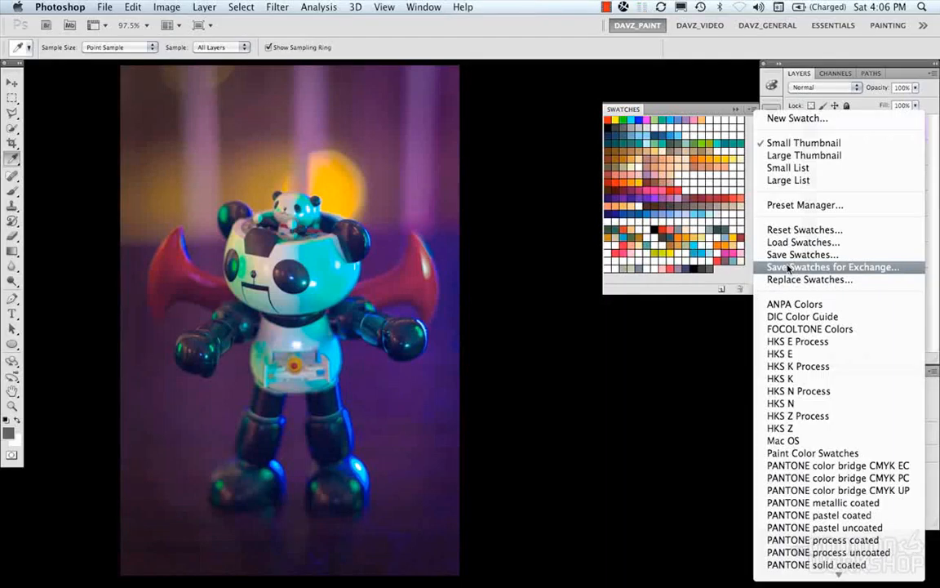
{"action": "scroll", "coordinate": [788, 273], "scroll_direction": "down", "scroll_amount": 5}
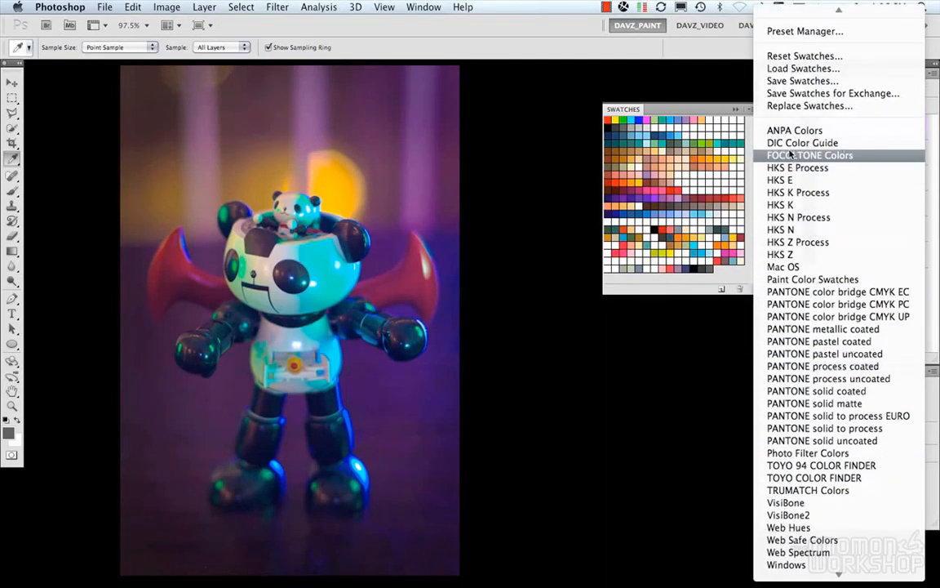
{"action": "scroll", "coordinate": [792, 245], "scroll_direction": "down", "scroll_amount": 3}
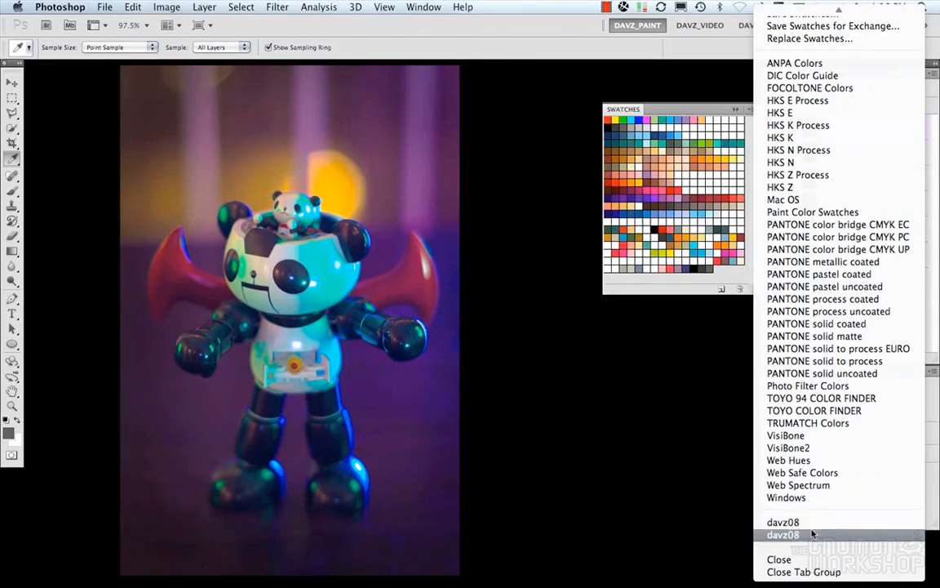
{"action": "scroll", "coordinate": [803, 356], "scroll_direction": "up", "scroll_amount": 4}
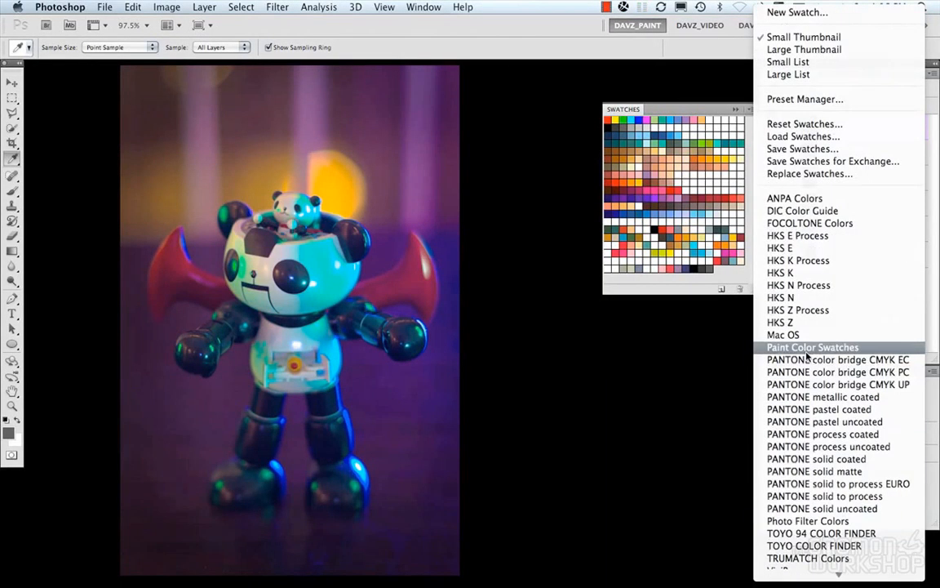
{"action": "left_click", "coordinate": [718, 113]}
{"action": "left_click", "coordinate": [735, 109]}
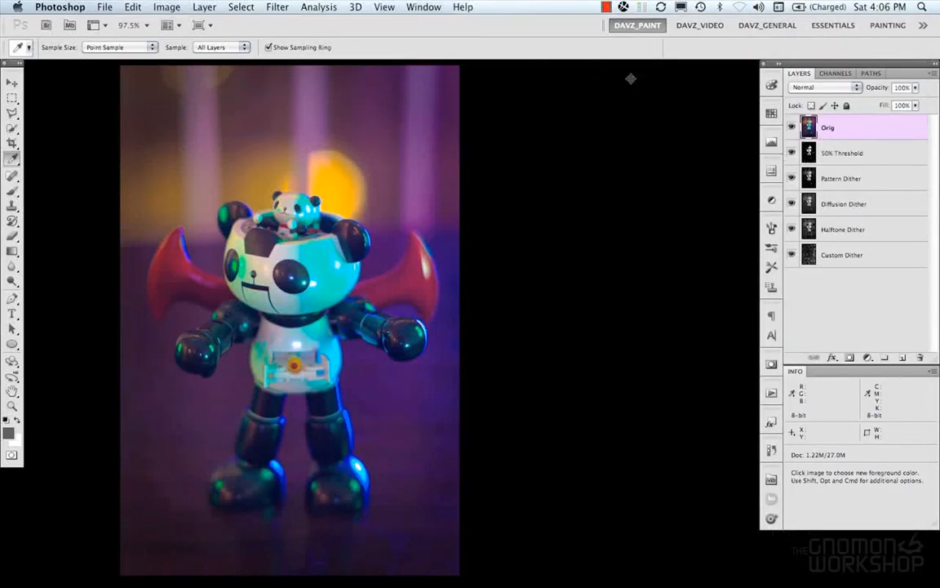
Open the Histogram panel and compare the Luminosity channel view with the Colors view
{"action": "left_click", "coordinate": [770, 143]}
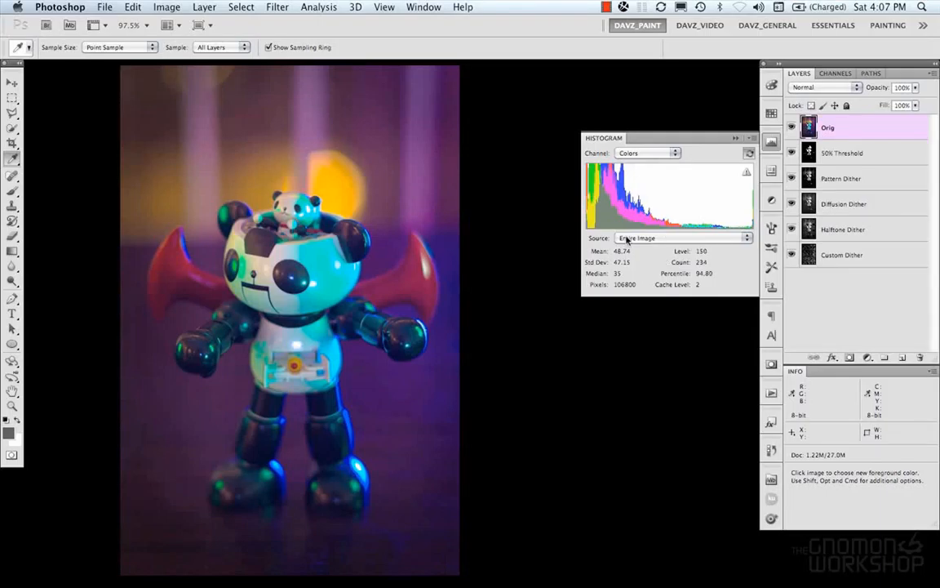
{"action": "left_click", "coordinate": [634, 154]}
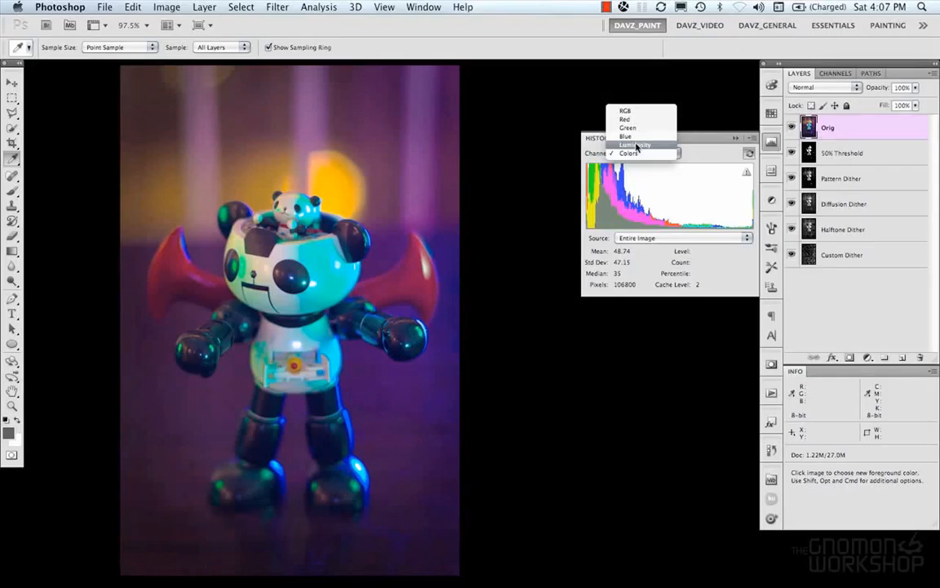
{"action": "left_click", "coordinate": [636, 144]}
{"action": "left_click", "coordinate": [636, 155]}
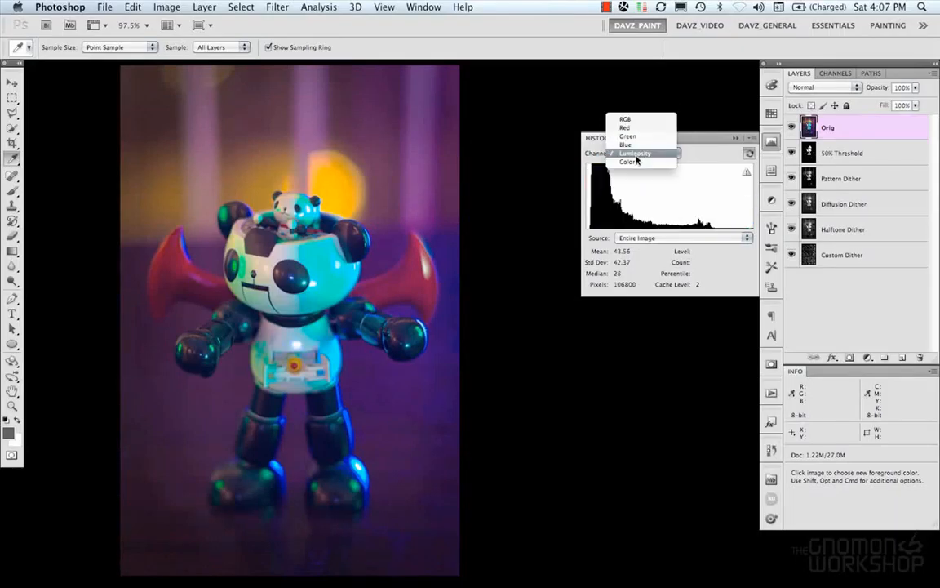
{"action": "left_click", "coordinate": [632, 162]}
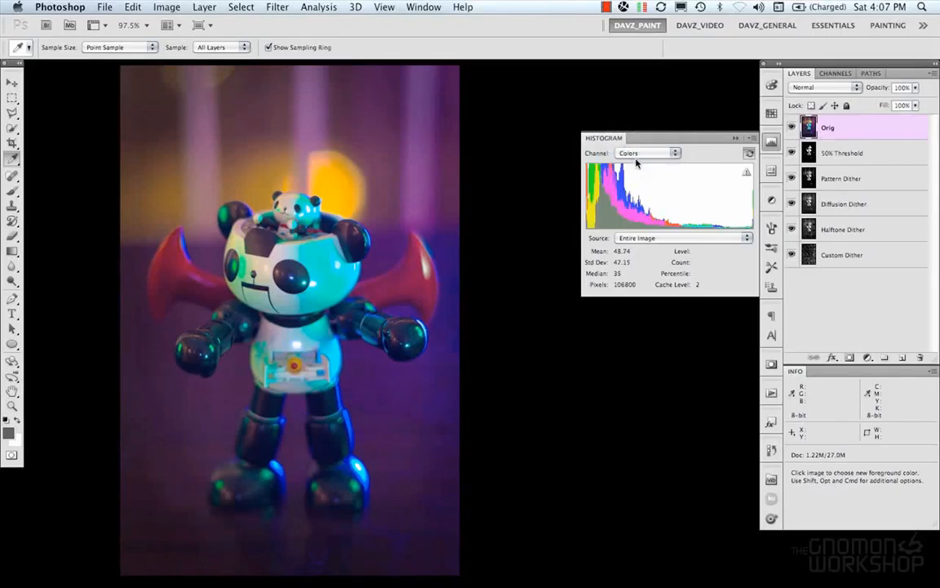
Refresh the histogram with uncached data and keep Entire Image as its source
{"action": "left_click", "coordinate": [749, 155]}
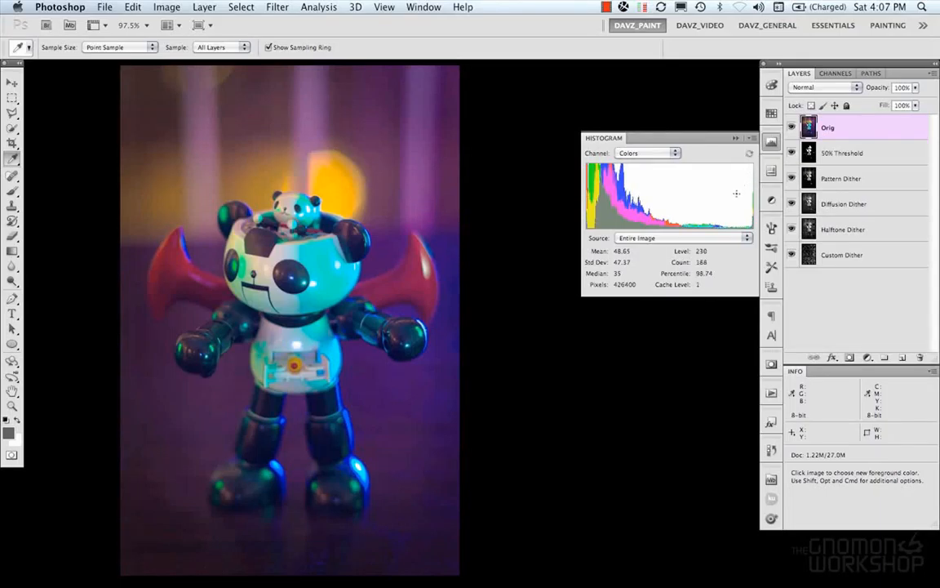
{"action": "left_click", "coordinate": [635, 239]}
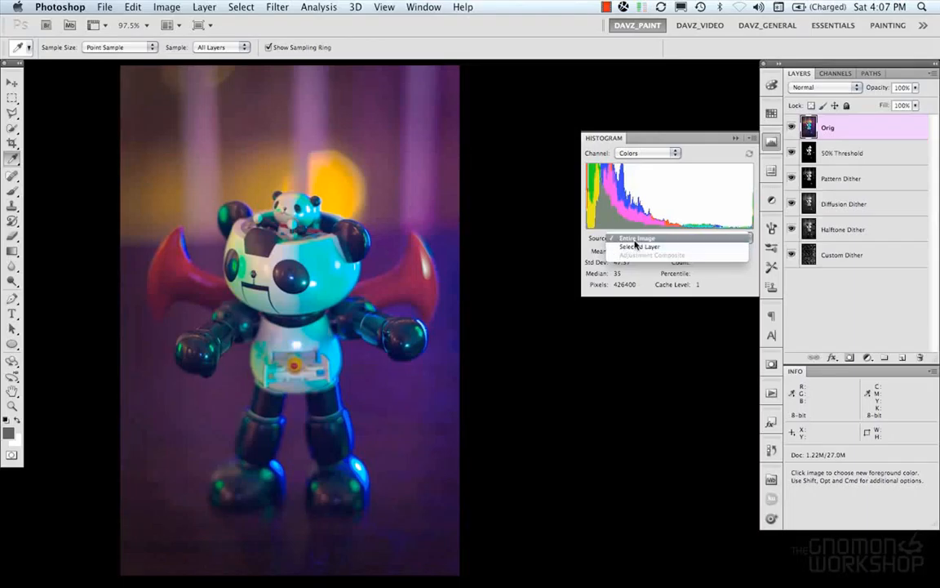
{"action": "left_click", "coordinate": [636, 237]}
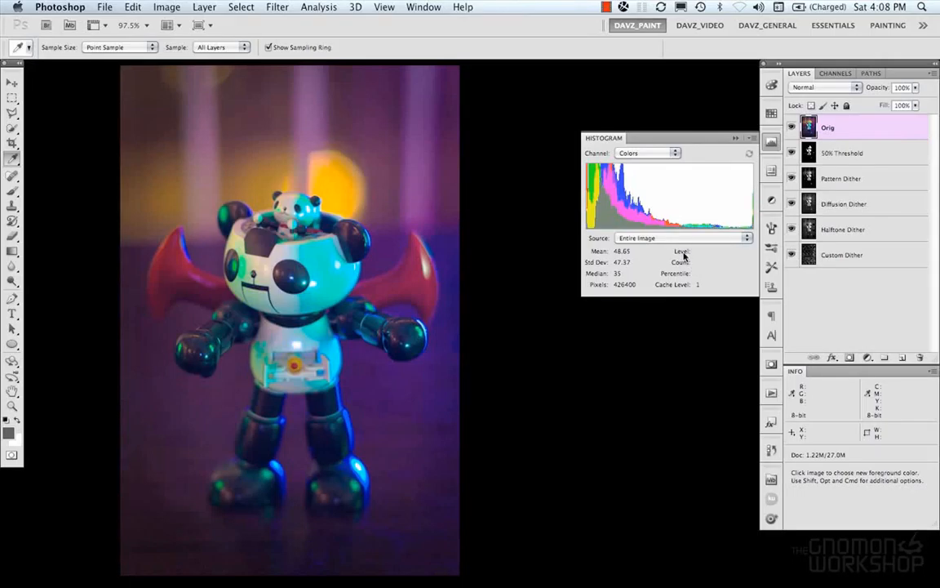
Inspect the statistics of several tonal ranges in the histogram by highlighting spans of levels in the shadows and midtones
{"action": "left_click_drag", "start_coordinate": [642, 212], "coordinate": [684, 212]}
{"action": "left_click_drag", "start_coordinate": [614, 197], "coordinate": [681, 214]}
{"action": "left_click_drag", "start_coordinate": [641, 188], "coordinate": [645, 188]}
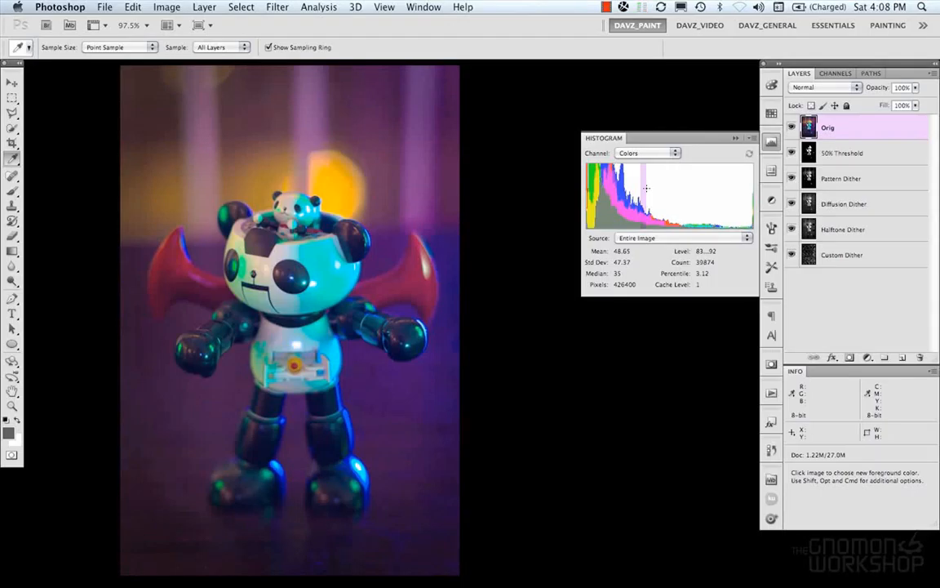
{"action": "left_click", "coordinate": [645, 188]}
{"action": "left_click_drag", "start_coordinate": [659, 206], "coordinate": [669, 203]}
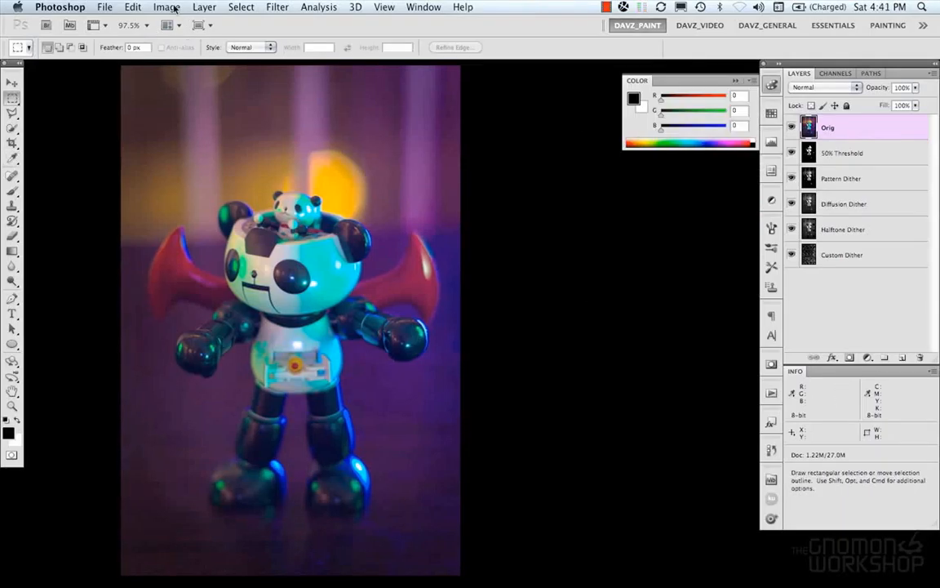
Review the image's color modes and bit depths, keeping RGB Color at 8 bits per channel
{"action": "left_click", "coordinate": [173, 9]}
{"action": "mouse_move", "coordinate": [174, 24]}
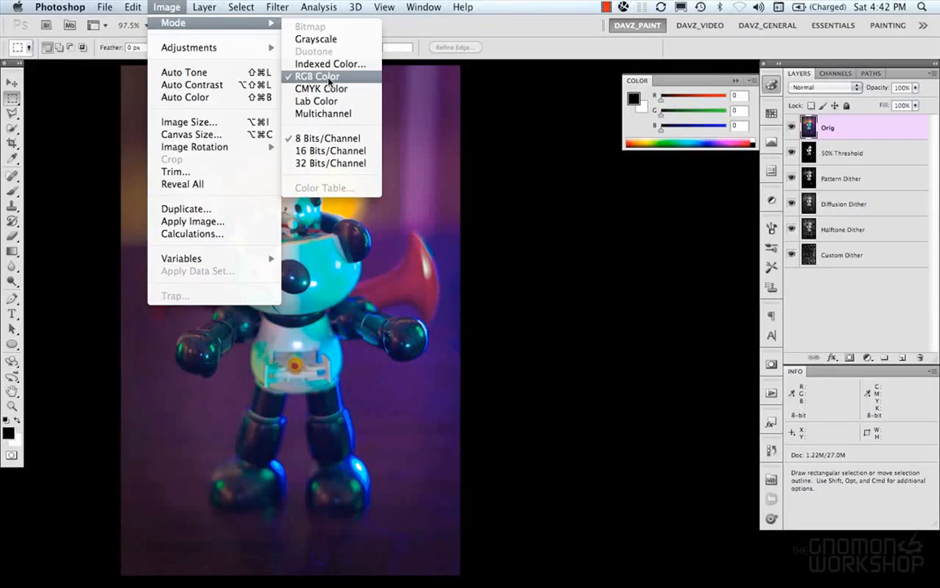
{"action": "left_click", "coordinate": [330, 79]}
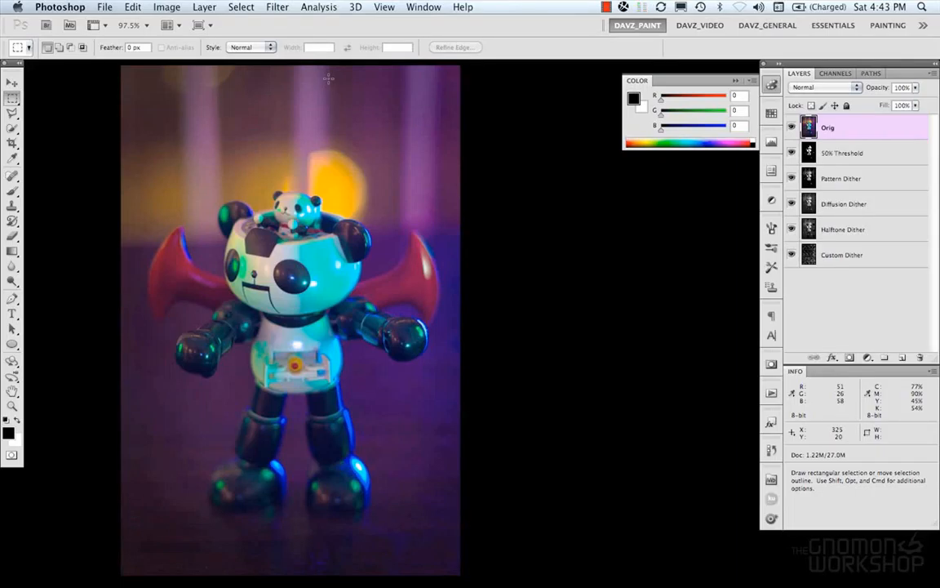
{"action": "left_click", "coordinate": [167, 7]}
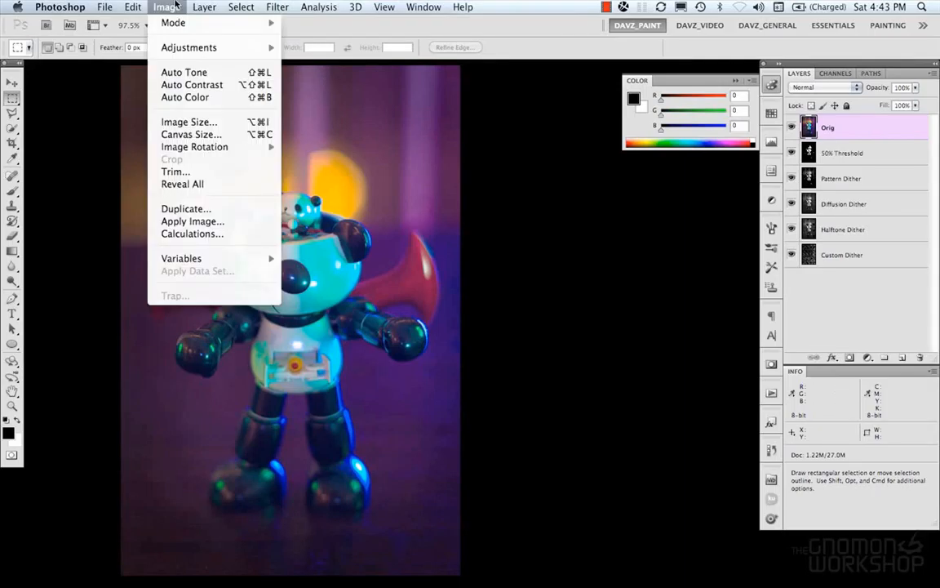
{"action": "mouse_move", "coordinate": [245, 24]}
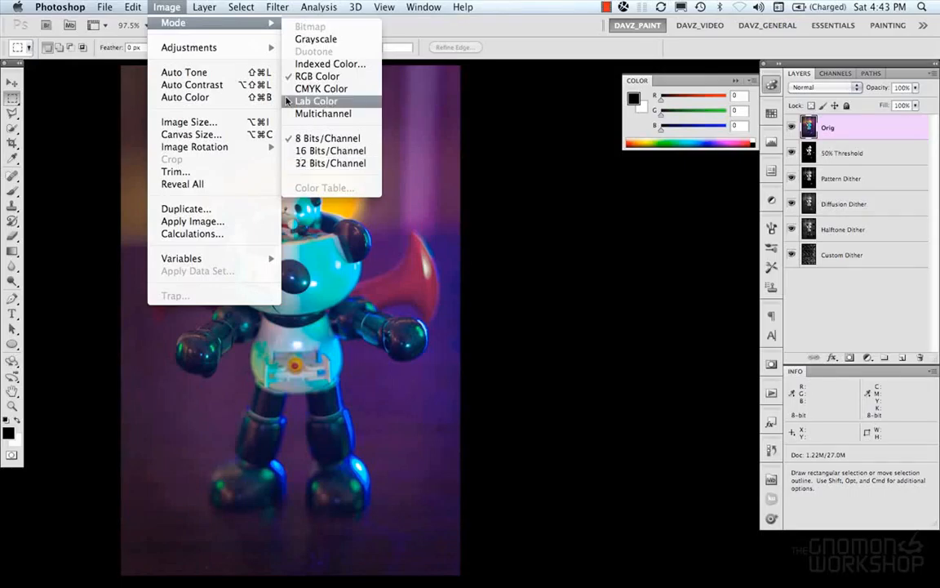
{"action": "left_click", "coordinate": [173, 7]}
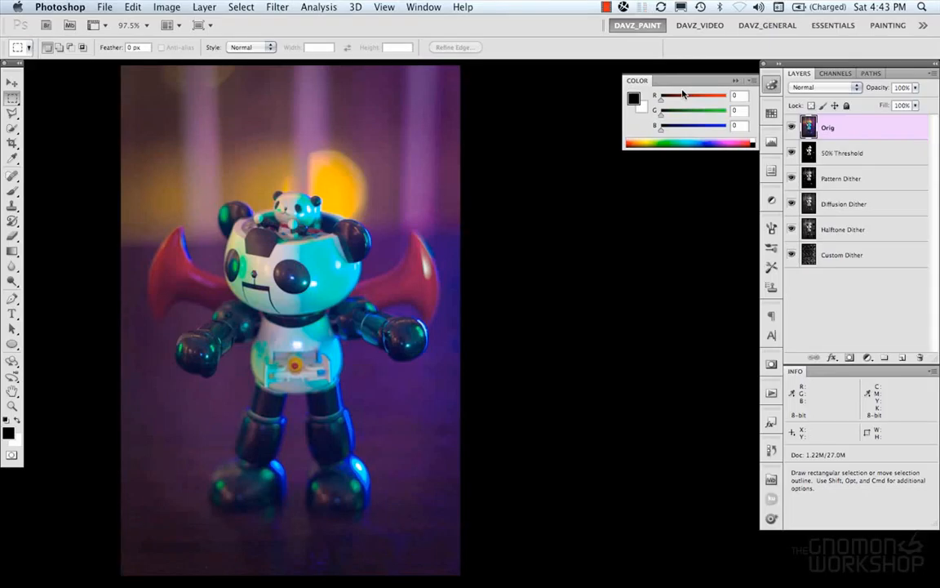
Set the foreground color's red value to 255 with the RGB sliders, leaving green and blue at 0
{"action": "mouse_move", "coordinate": [663, 101]}
{"action": "left_mouse_down"}
{"action": "mouse_move", "coordinate": [727, 101]}
{"action": "mouse_move", "coordinate": [662, 102]}
{"action": "left_mouse_up"}
{"action": "left_click_drag", "start_coordinate": [662, 104], "coordinate": [728, 103]}
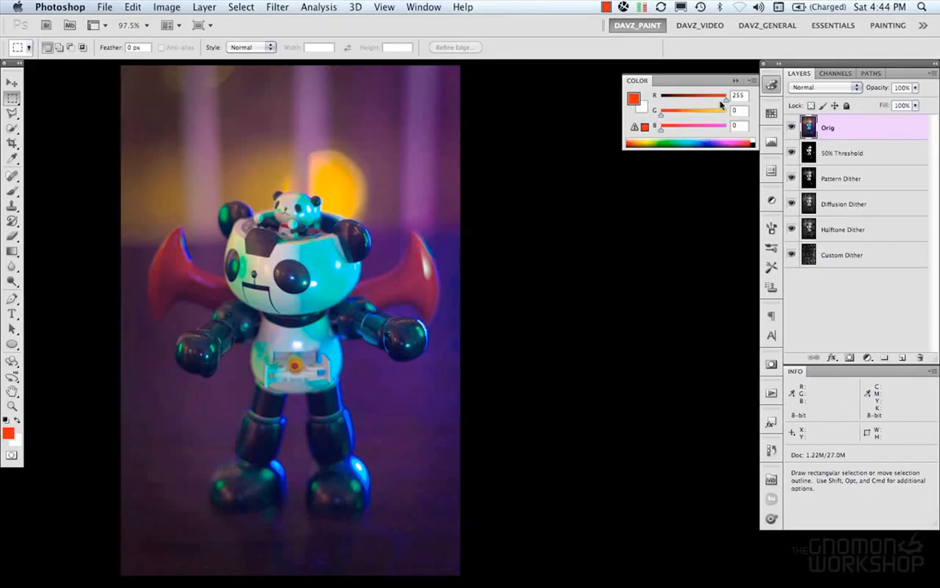
Make the foreground color white with green and blue at 255, and change it to mid-gray with all three RGB values at 128
{"action": "left_click_drag", "start_coordinate": [663, 117], "coordinate": [731, 117]}
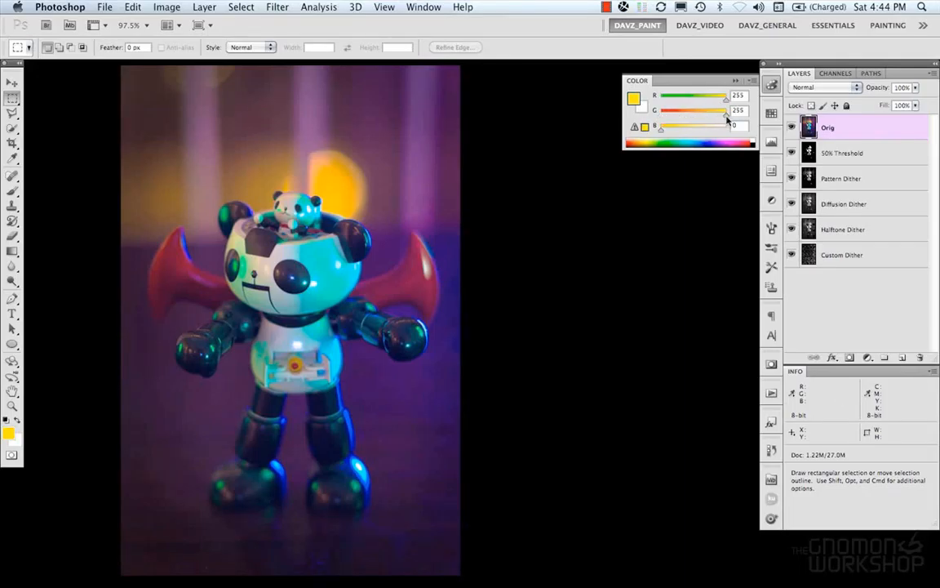
{"action": "left_click", "coordinate": [729, 127]}
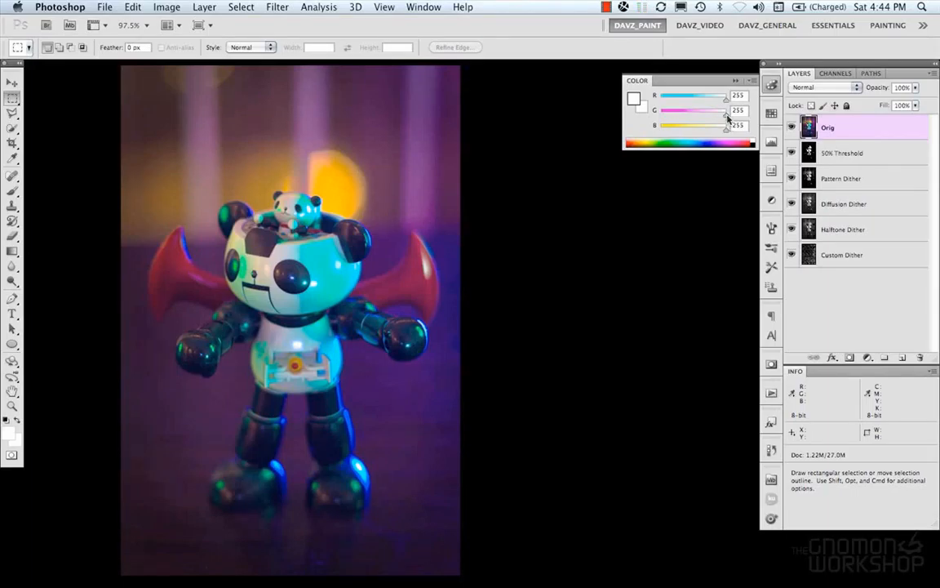
{"action": "double_click", "coordinate": [740, 97]}
{"action": "type", "text": "123"}
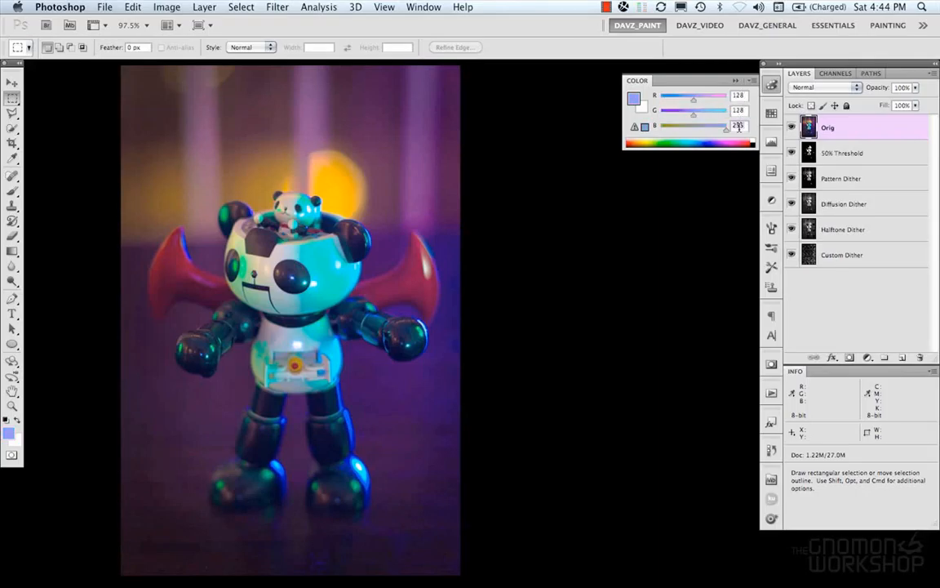
{"action": "double_click", "coordinate": [738, 127]}
{"action": "type", "text": "128"}
Set the foreground color to black with red, green and blue all at 0
{"action": "left_click", "coordinate": [663, 129]}
{"action": "left_click", "coordinate": [662, 115]}
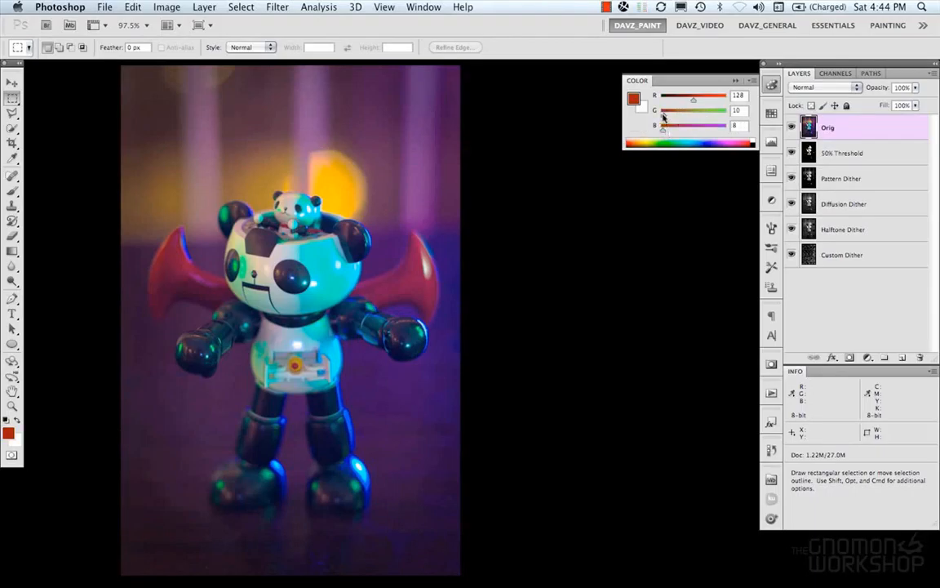
{"action": "left_click", "coordinate": [664, 99]}
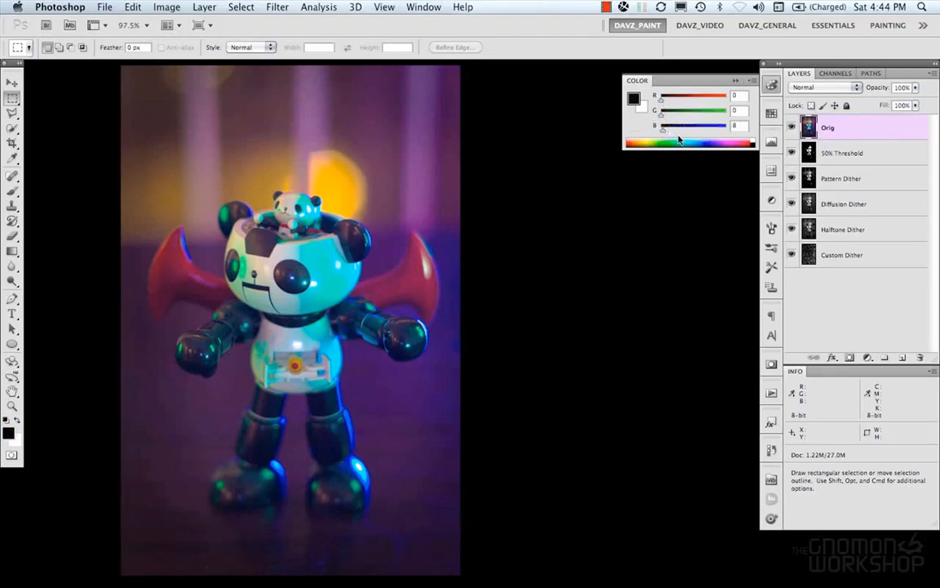
{"action": "left_click_drag", "start_coordinate": [739, 126], "coordinate": [725, 122]}
{"action": "type", "text": "0"}
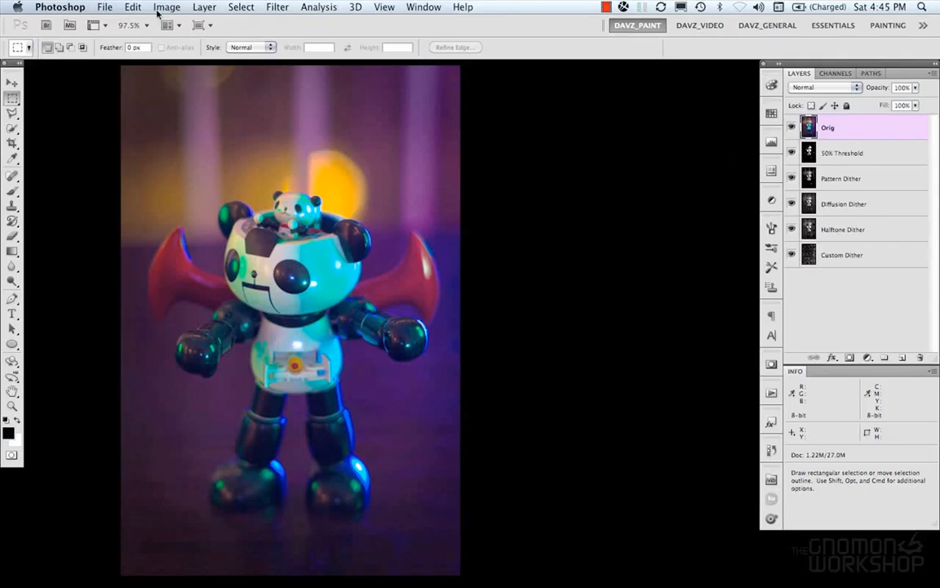
Convert the image to Grayscale mode, merging the layers and discarding the color information
{"action": "left_click", "coordinate": [166, 8]}
{"action": "mouse_move", "coordinate": [214, 23]}
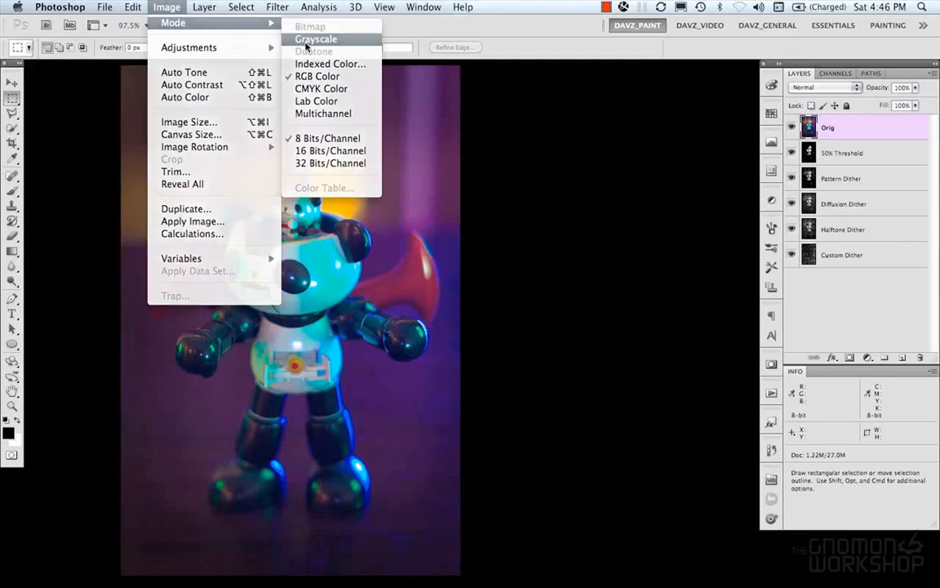
{"action": "left_click", "coordinate": [306, 43]}
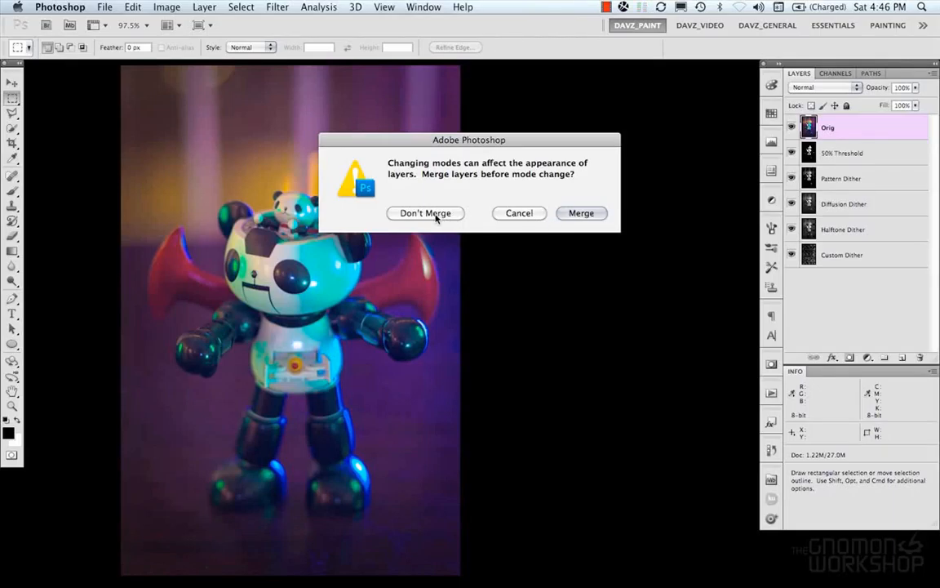
{"action": "left_click", "coordinate": [571, 213]}
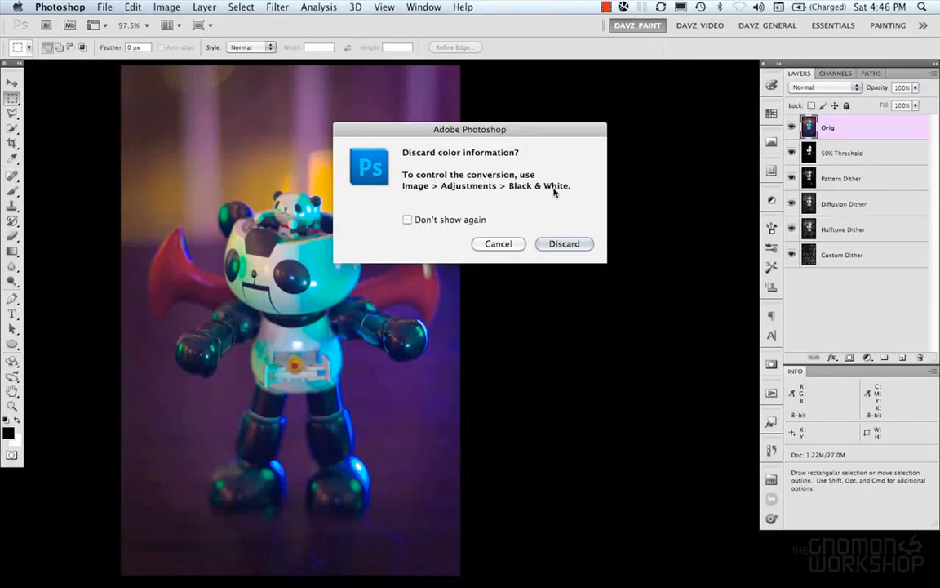
{"action": "left_click", "coordinate": [555, 246]}
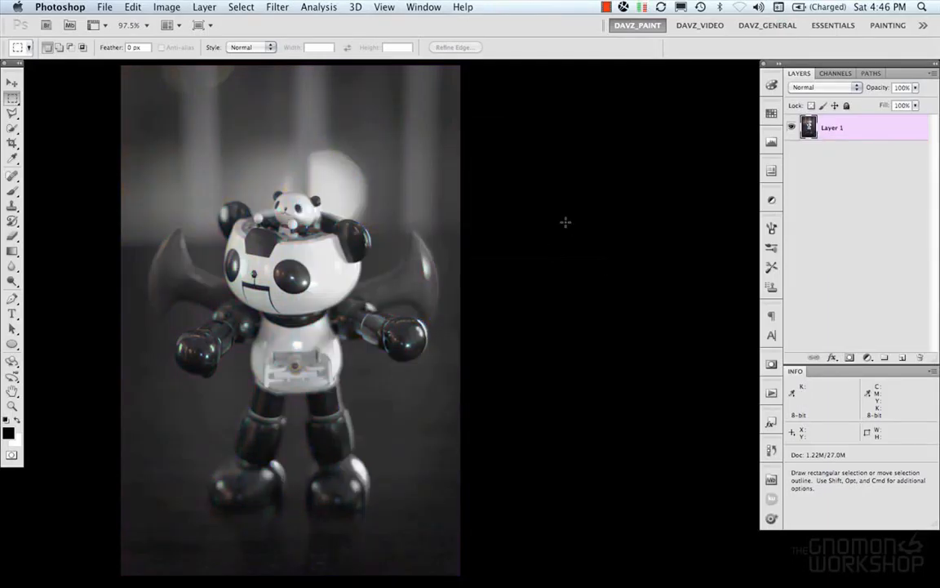
Examine the grayscale image's foreground color slider, the slider options and the color modes offered for conversion
{"action": "left_click", "coordinate": [771, 84]}
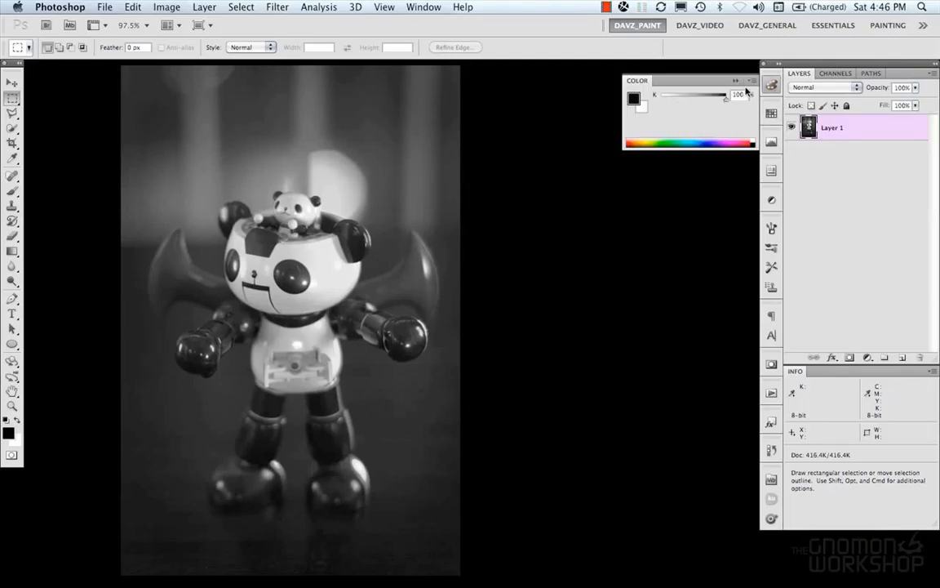
{"action": "left_click", "coordinate": [749, 80]}
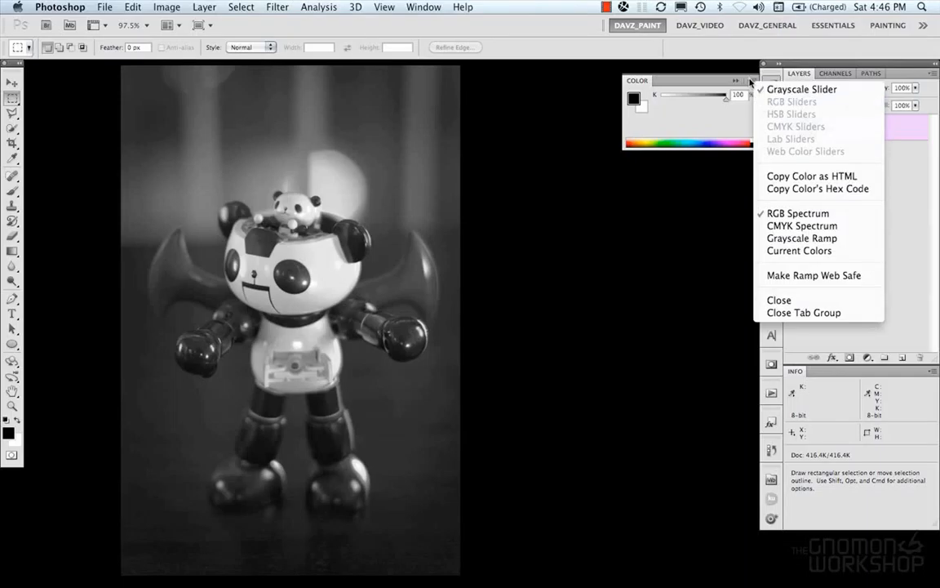
{"action": "left_click", "coordinate": [749, 80]}
{"action": "left_click", "coordinate": [159, 7]}
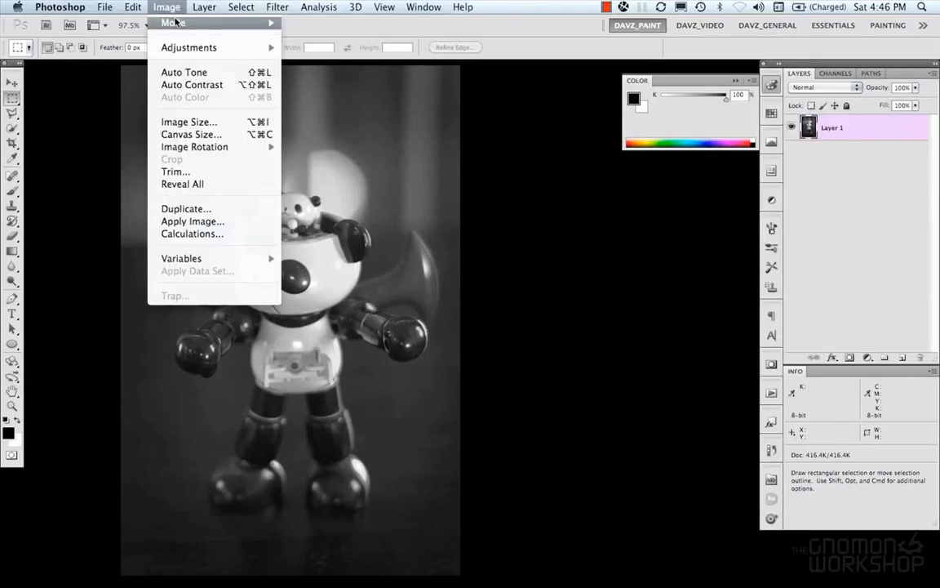
{"action": "mouse_move", "coordinate": [173, 22]}
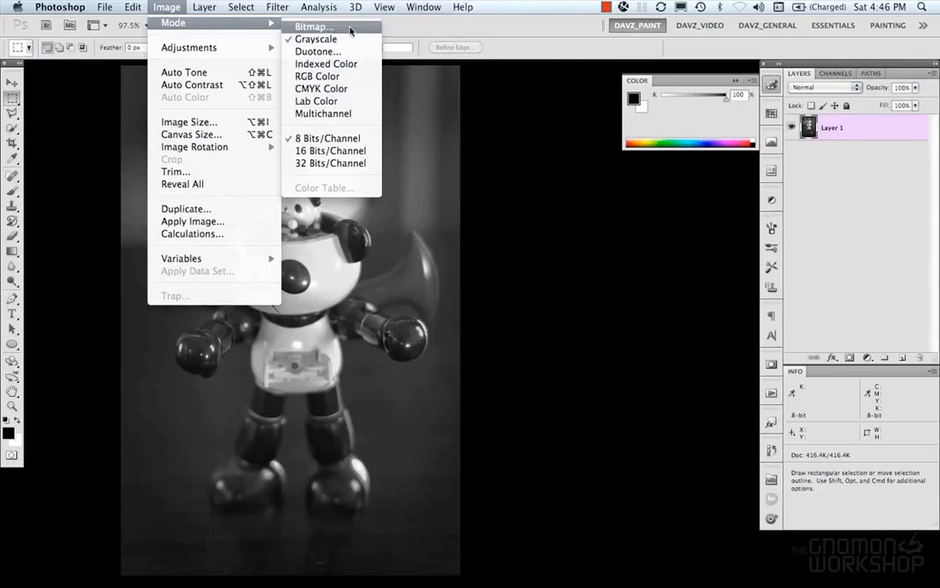
{"action": "left_click", "coordinate": [181, 6]}
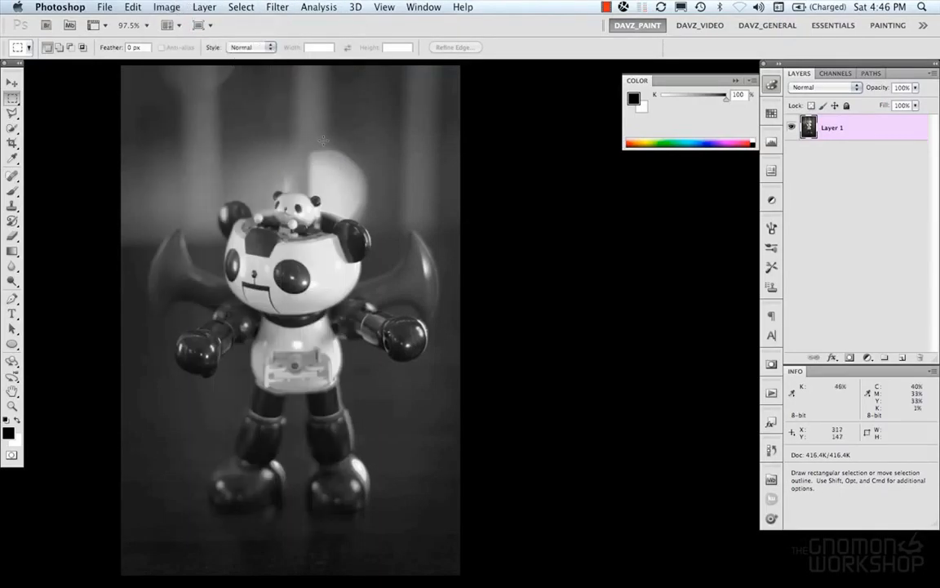
{"action": "scroll", "coordinate": [345, 249], "scroll_direction": "up", "scroll_amount": 5}
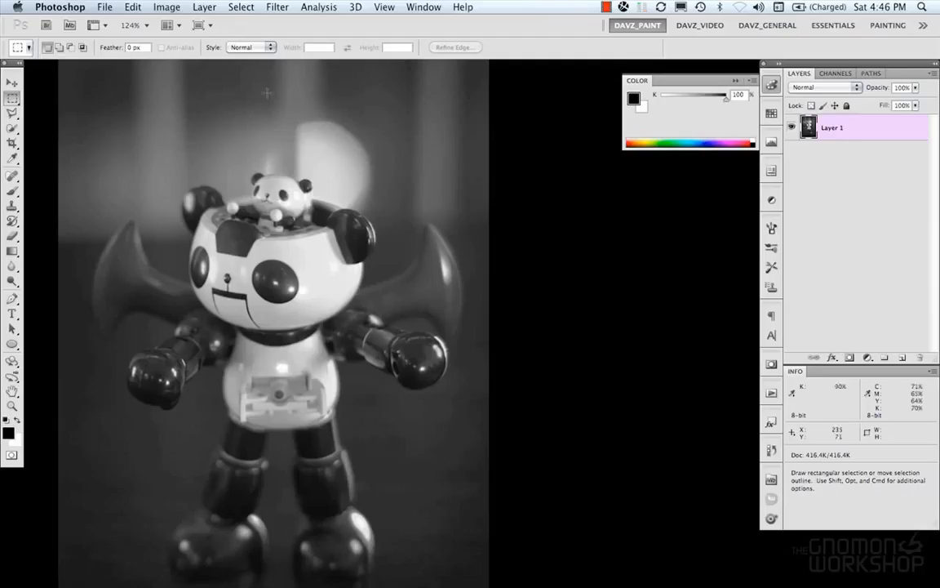
{"action": "mouse_move", "coordinate": [728, 102]}
{"action": "left_mouse_down"}
{"action": "mouse_move", "coordinate": [715, 109]}
{"action": "mouse_move", "coordinate": [732, 111]}
{"action": "left_mouse_up"}
{"action": "left_click", "coordinate": [771, 85]}
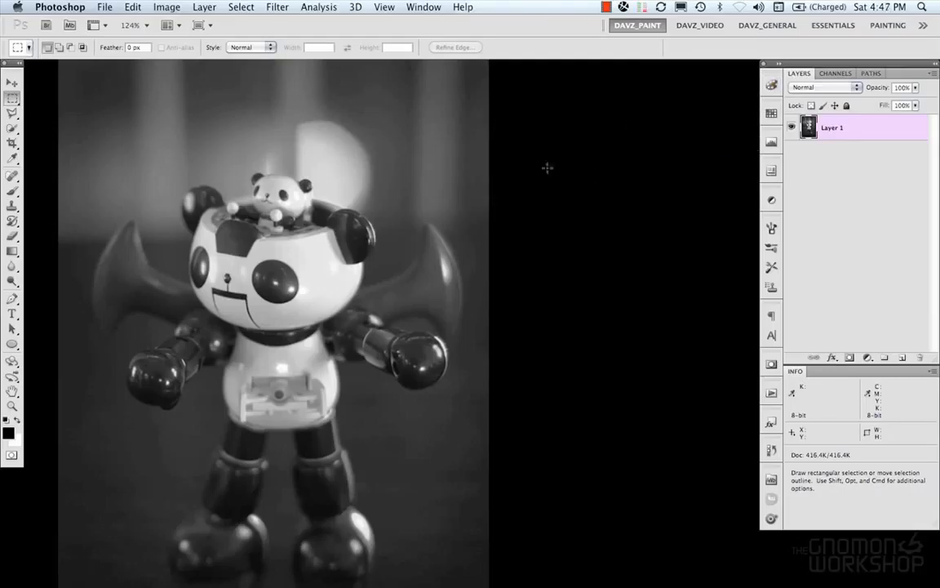
Revert the image to its saved version and add a Black & White adjustment layer above the Orig layer
{"action": "left_click", "coordinate": [105, 7]}
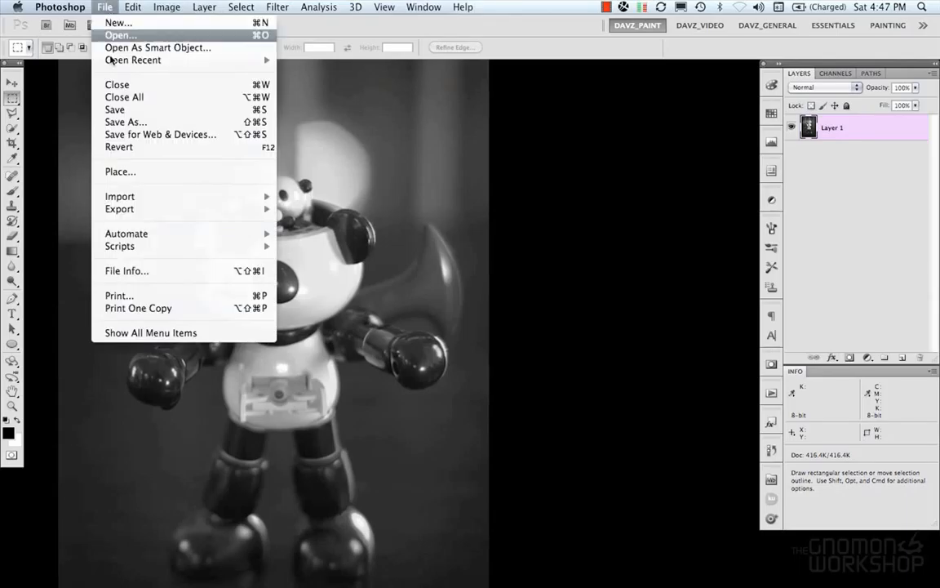
{"action": "left_click", "coordinate": [127, 150]}
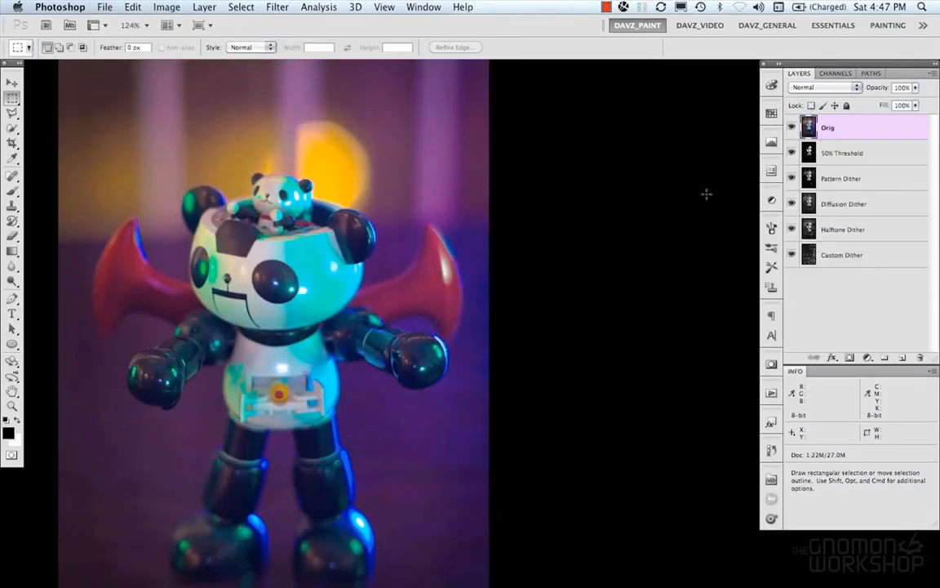
{"action": "left_click", "coordinate": [868, 357]}
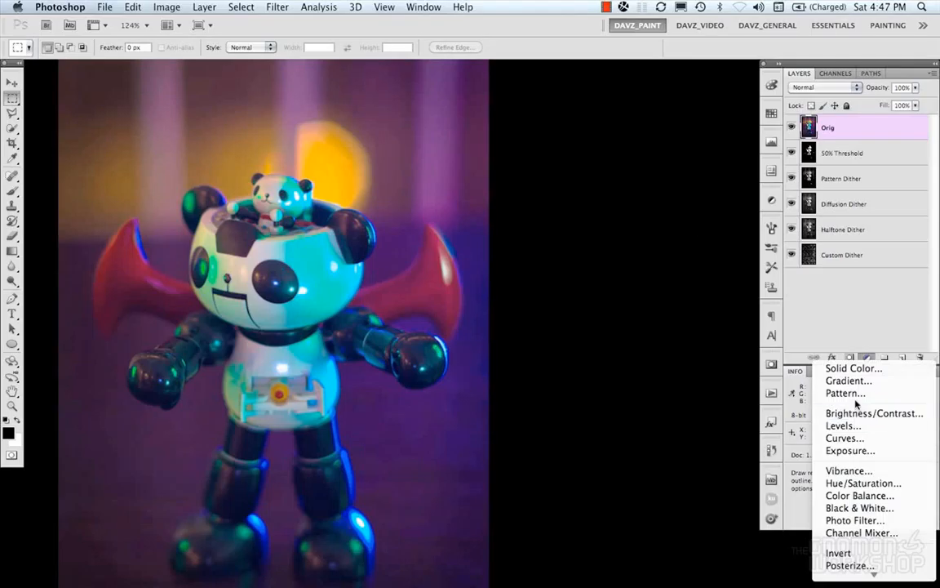
{"action": "left_click", "coordinate": [857, 507]}
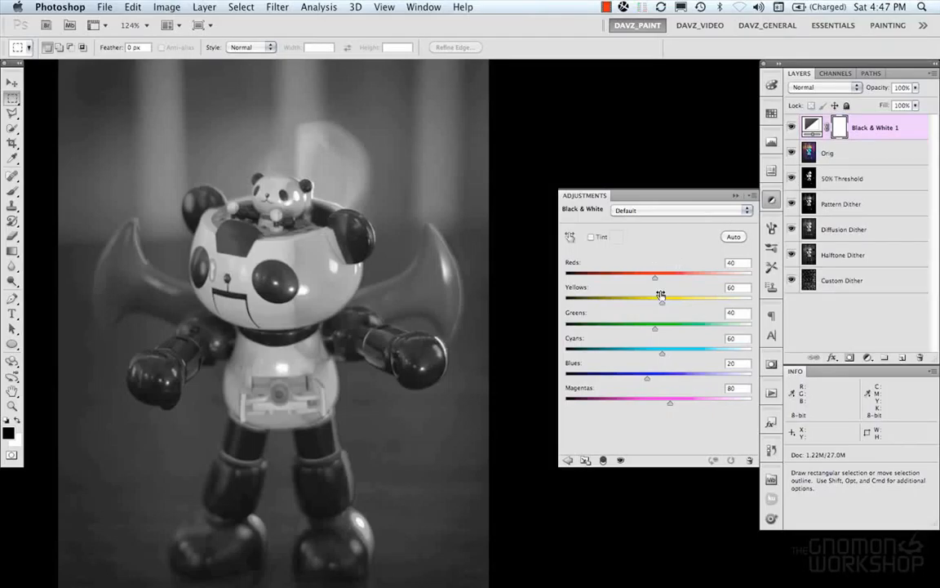
Review the Black & White presets, keeping Default, and compare the image with the adjustment layer hidden and shown
{"action": "left_click", "coordinate": [671, 211]}
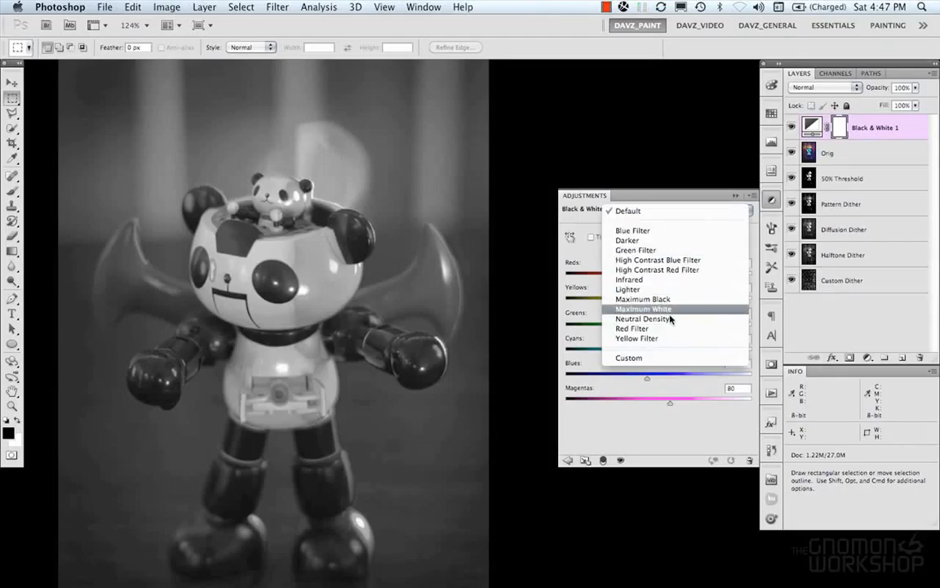
{"action": "left_click", "coordinate": [667, 212]}
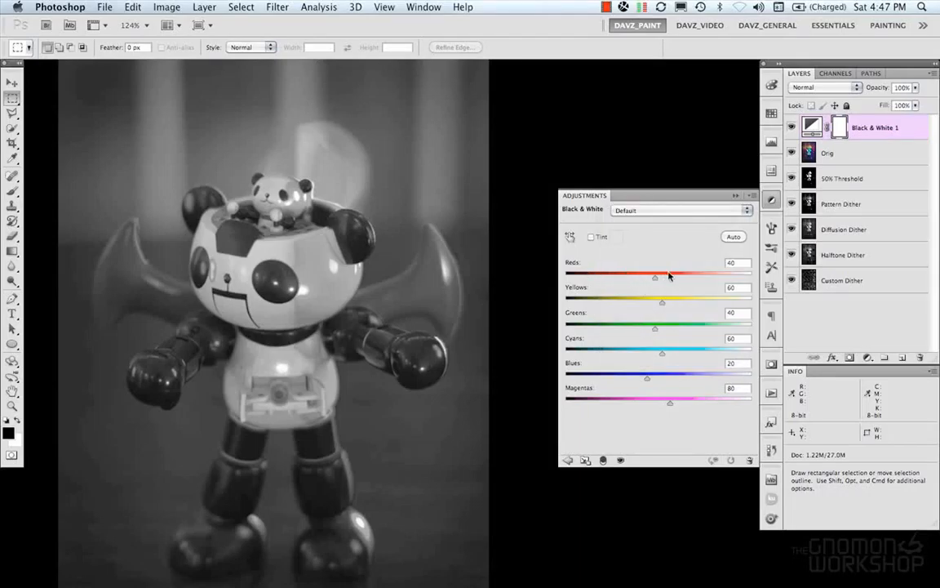
{"action": "left_click", "coordinate": [791, 128]}
{"action": "left_click", "coordinate": [791, 128]}
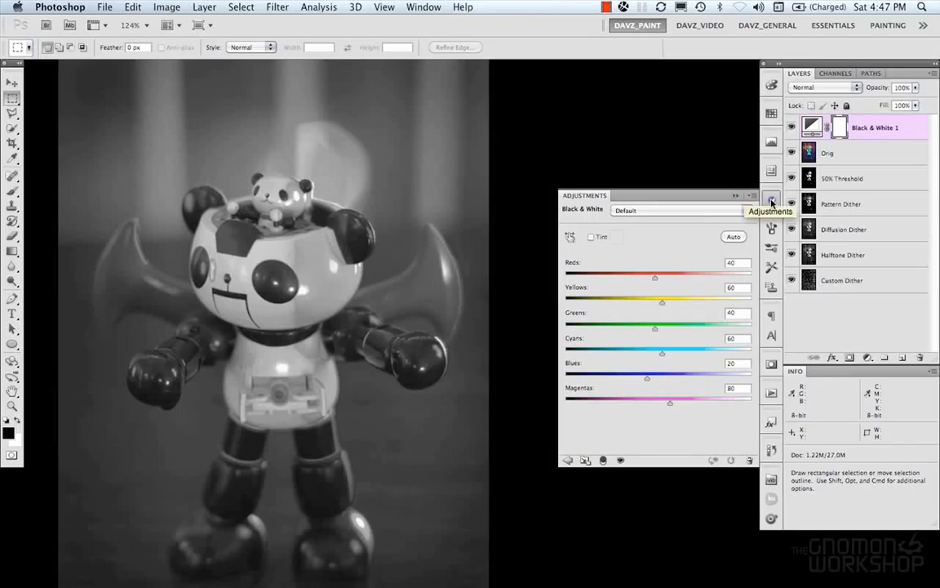
{"action": "left_click", "coordinate": [772, 202]}
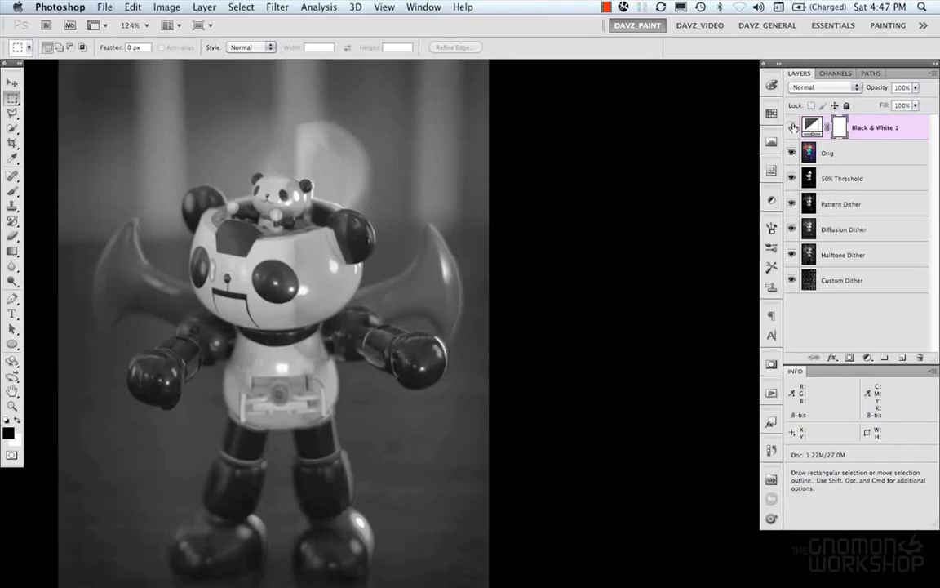
With the Black & White layer hidden, add a Hue/Saturation adjustment layer with saturation at -100 and hide it
{"action": "left_click", "coordinate": [790, 128]}
{"action": "left_click", "coordinate": [868, 360]}
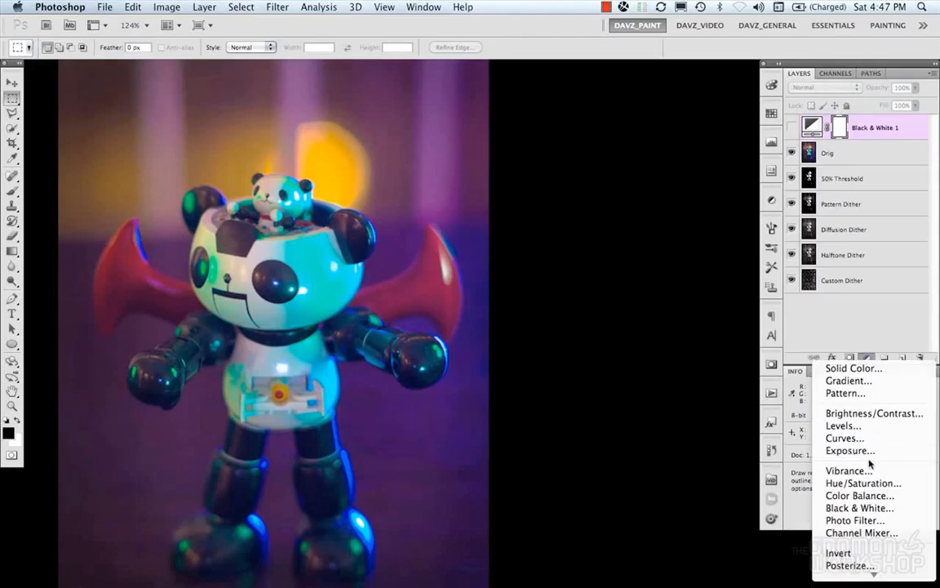
{"action": "left_click", "coordinate": [862, 483]}
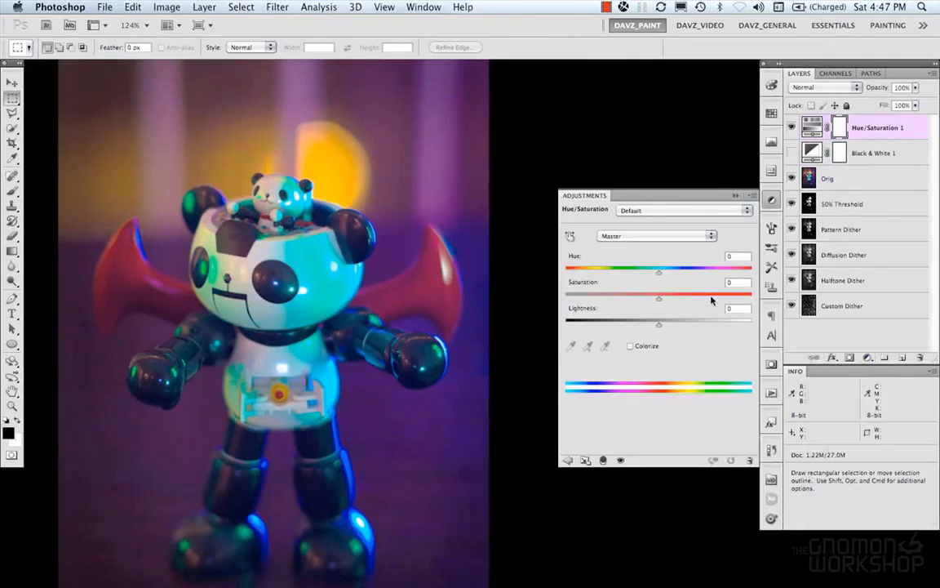
{"action": "left_click_drag", "start_coordinate": [579, 300], "coordinate": [552, 302]}
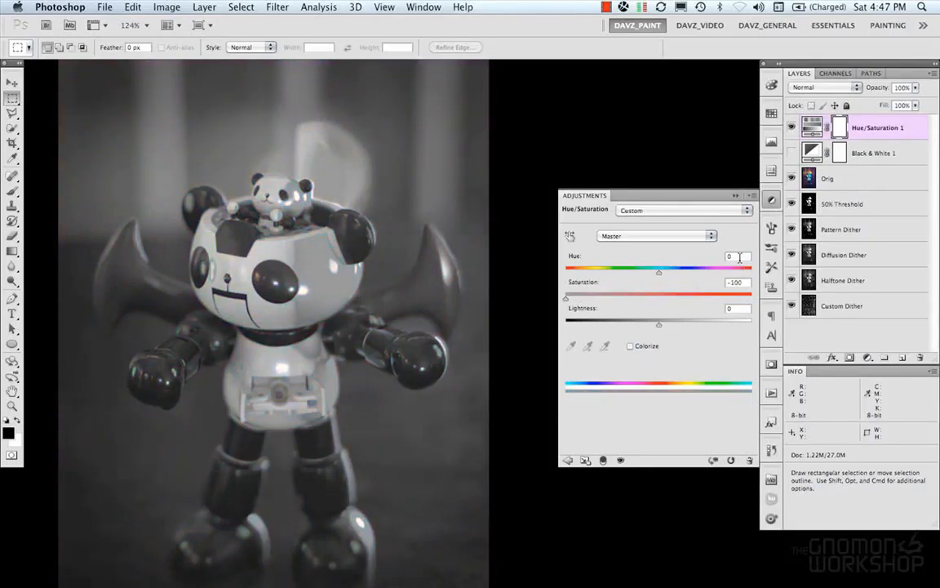
{"action": "left_click", "coordinate": [771, 200]}
{"action": "left_click", "coordinate": [791, 127]}
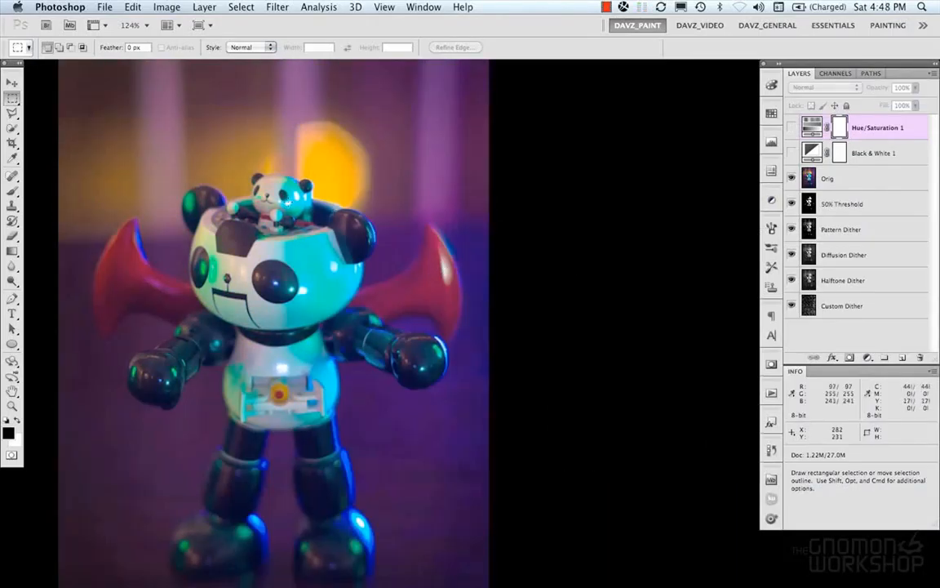
Try the Desaturate adjustment directly on the Orig layer and undo it
{"action": "left_click", "coordinate": [852, 178]}
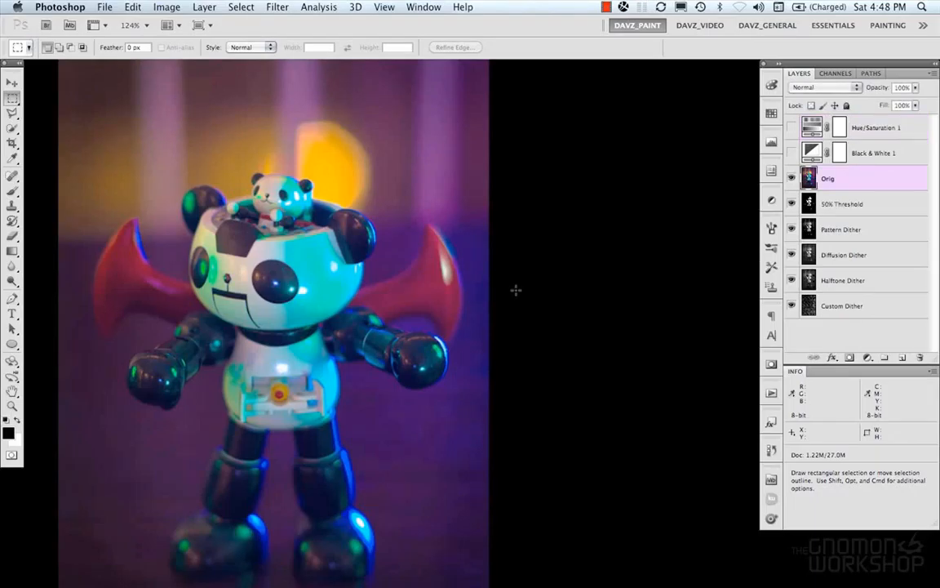
{"action": "left_click", "coordinate": [167, 7]}
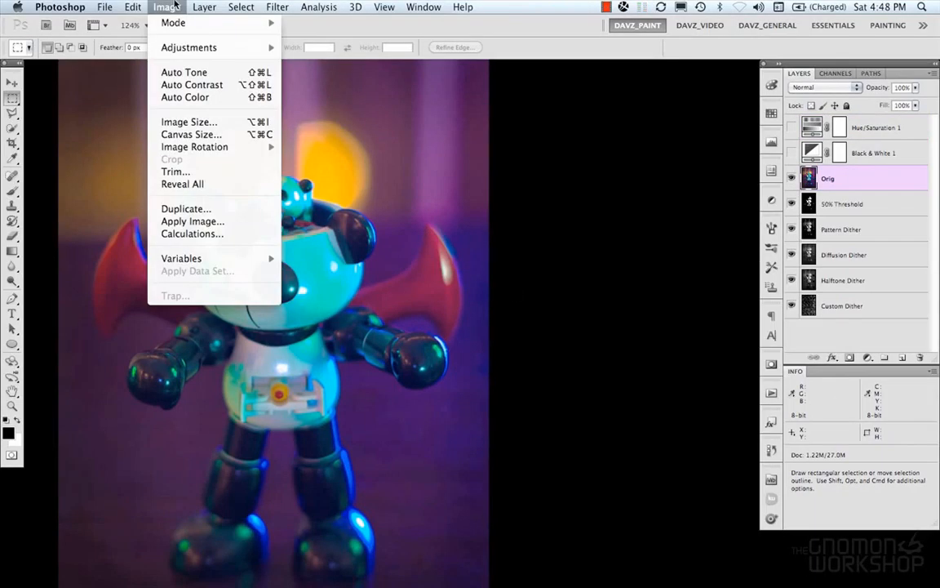
{"action": "mouse_move", "coordinate": [172, 48]}
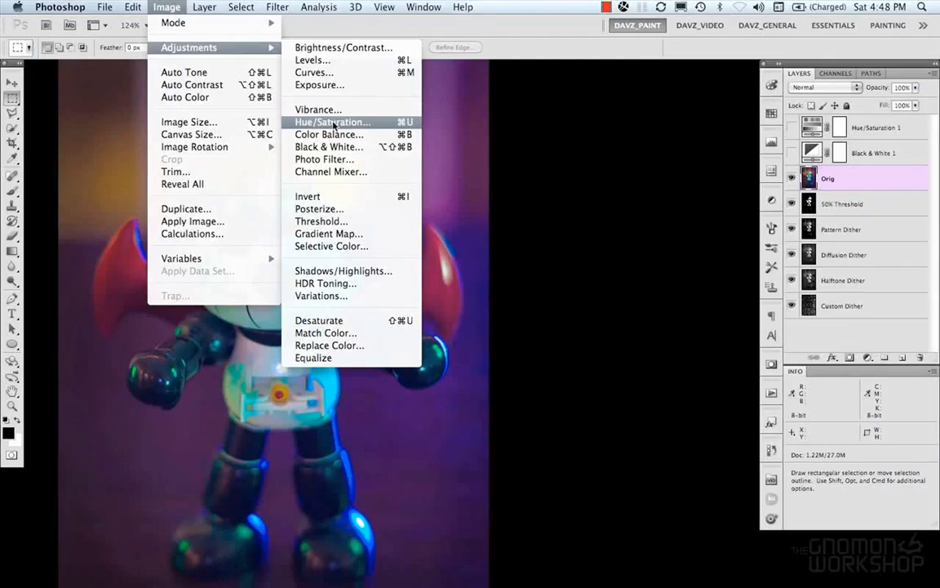
{"action": "left_click", "coordinate": [364, 321]}
{"action": "key", "text": "super+z"}
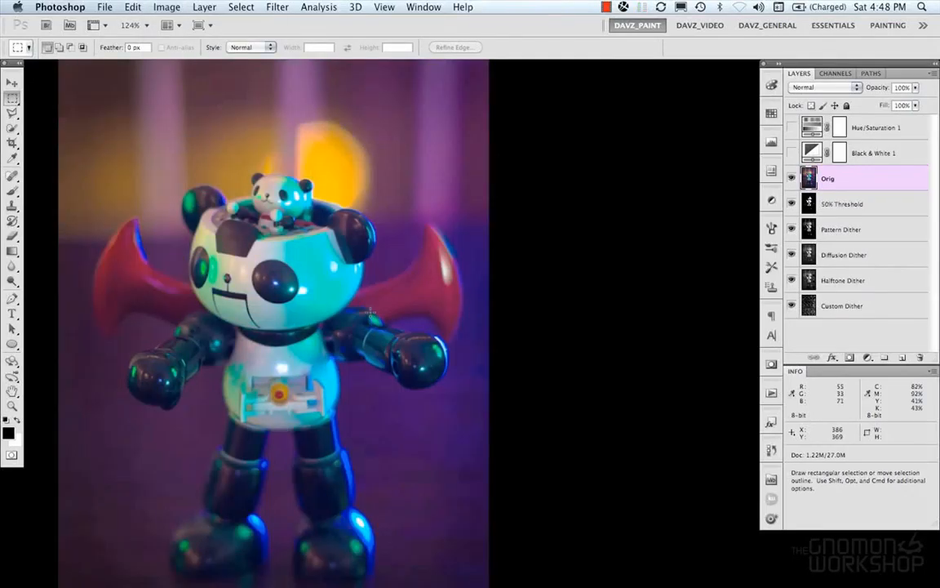
Show the Black & White 1 adjustment layer again and open its settings
{"action": "left_click", "coordinate": [791, 154]}
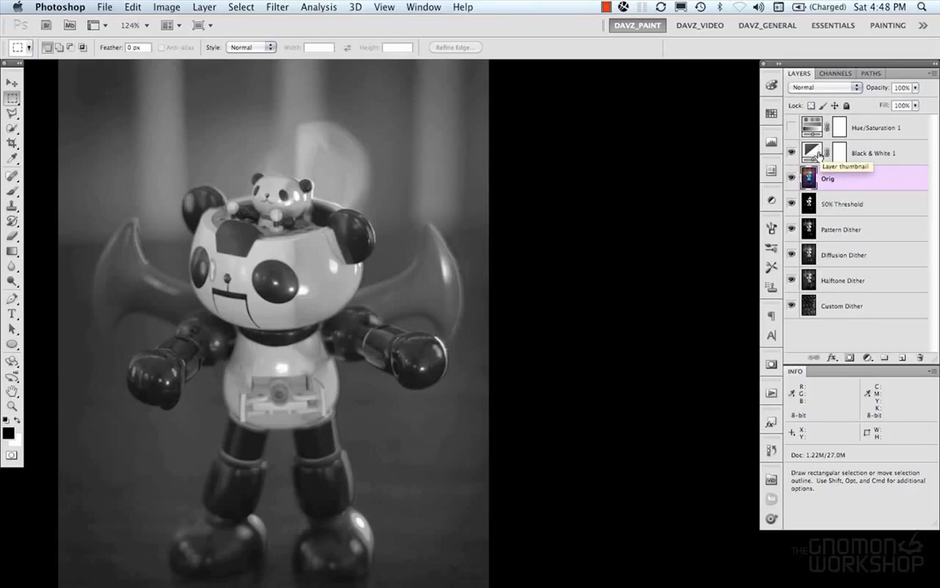
{"action": "double_click", "coordinate": [811, 152]}
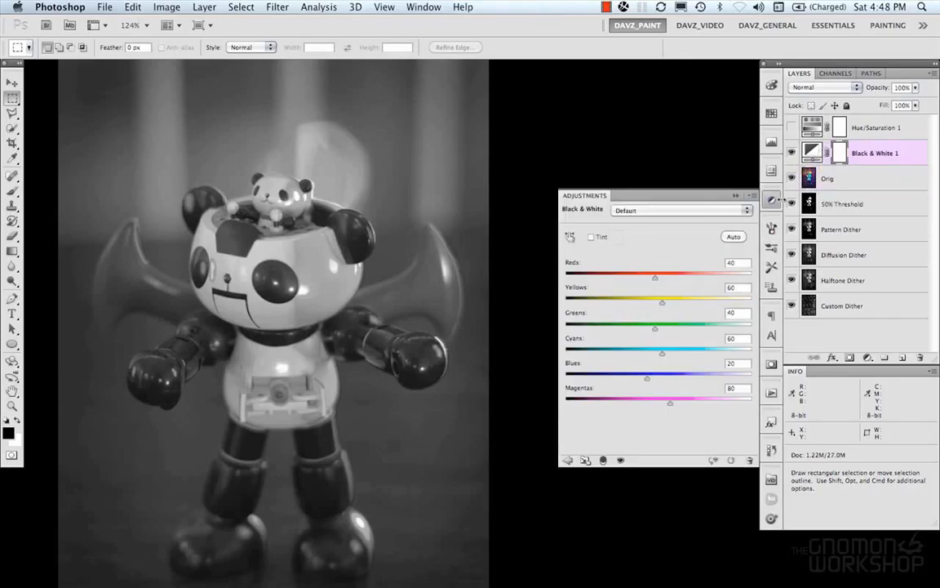
Convert the flattened grayscale image to Bitmap mode with a 300 pixels/inch output and the 50% Threshold method
{"action": "left_click", "coordinate": [167, 6]}
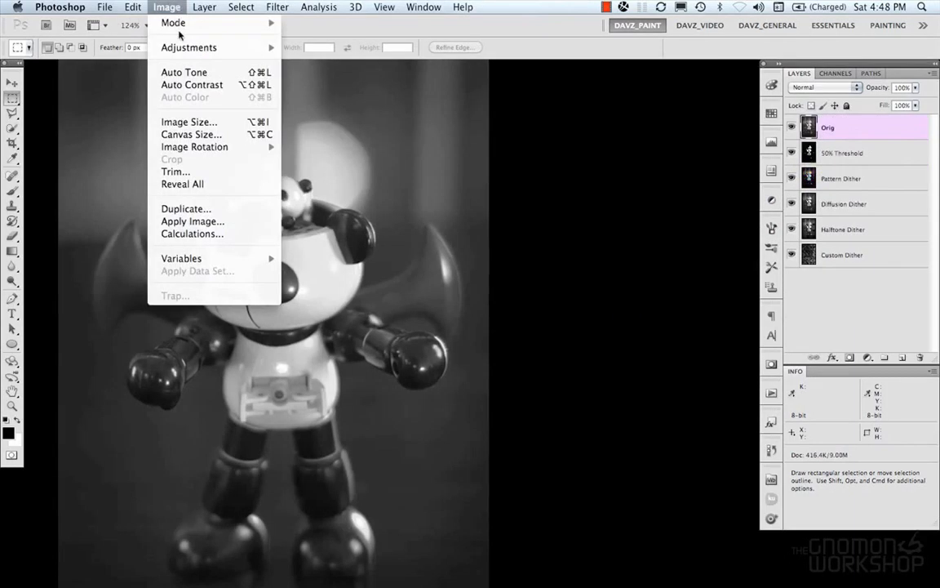
{"action": "mouse_move", "coordinate": [178, 24]}
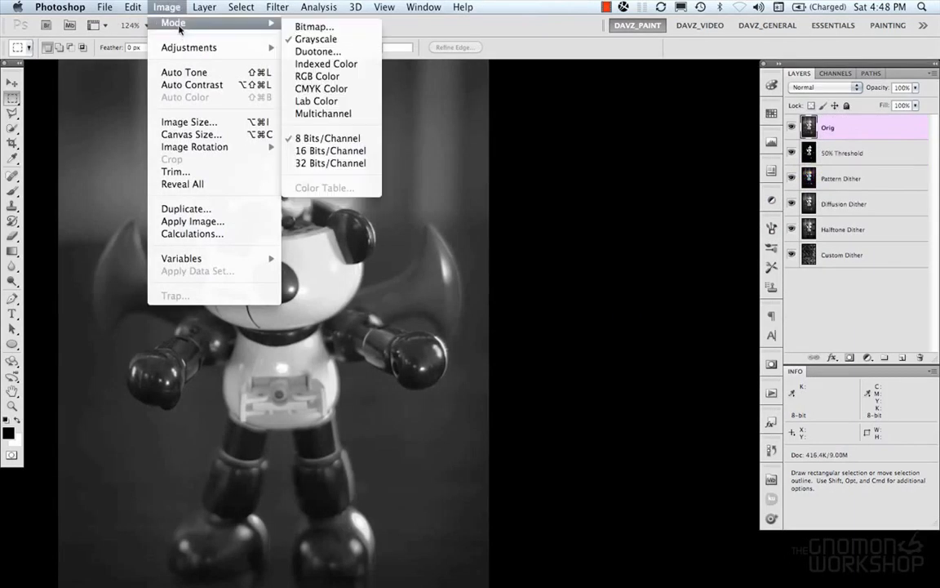
{"action": "left_click", "coordinate": [315, 27]}
{"action": "left_click", "coordinate": [566, 212]}
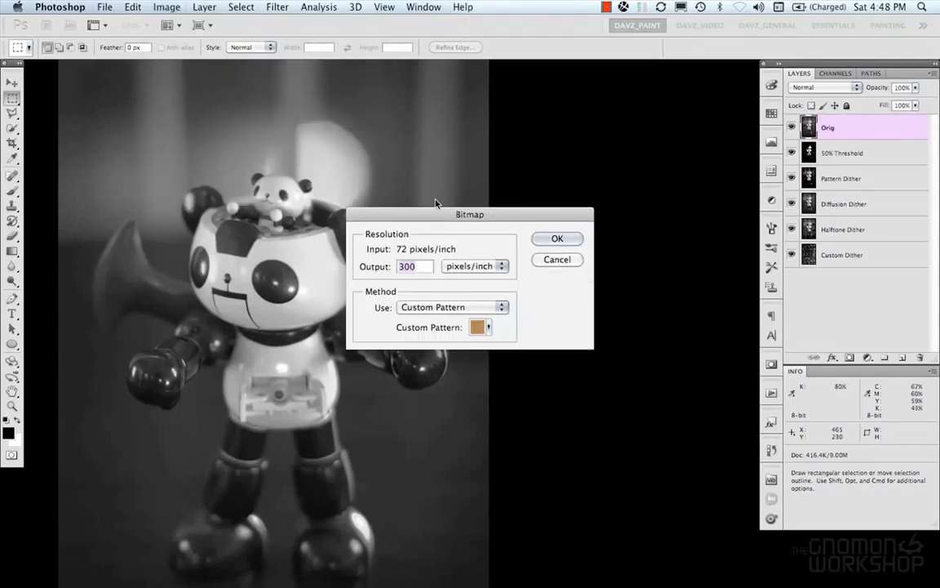
{"action": "left_click_drag", "start_coordinate": [457, 214], "coordinate": [441, 187]}
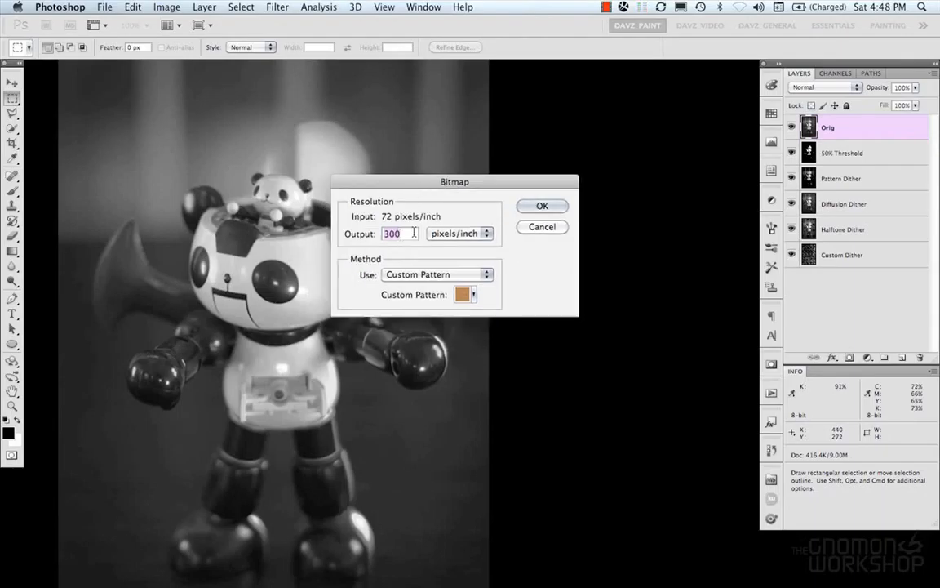
{"action": "left_click", "coordinate": [437, 274]}
{"action": "left_click", "coordinate": [408, 224]}
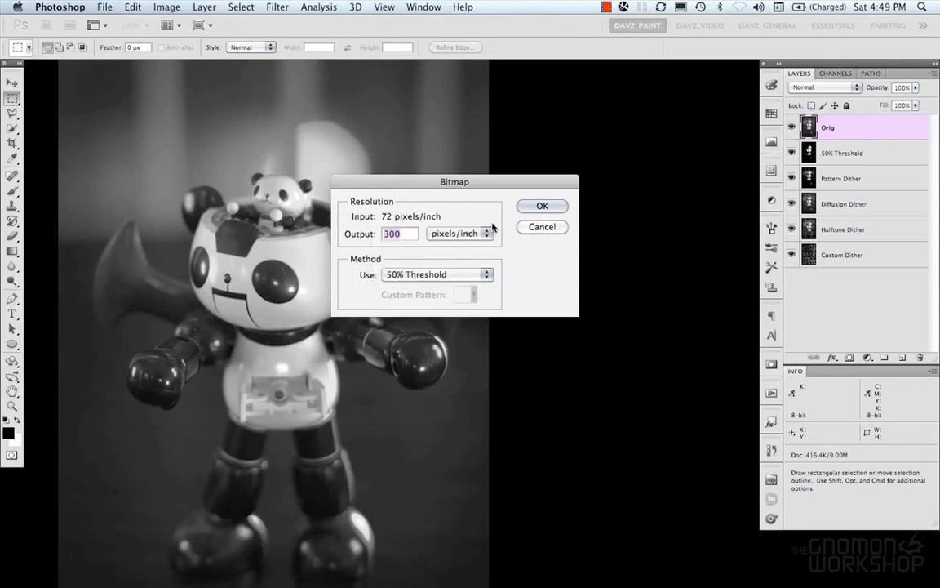
{"action": "left_click", "coordinate": [542, 206]}
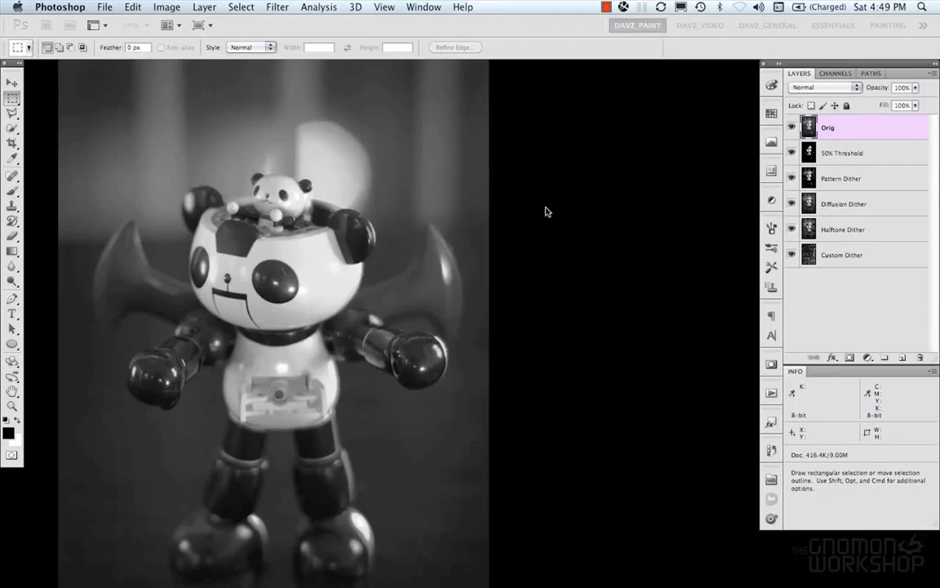
Inspect the edges of the thresholded panda figure up close and revert the document
{"action": "scroll", "coordinate": [492, 257], "scroll_direction": "up", "scroll_amount": 3}
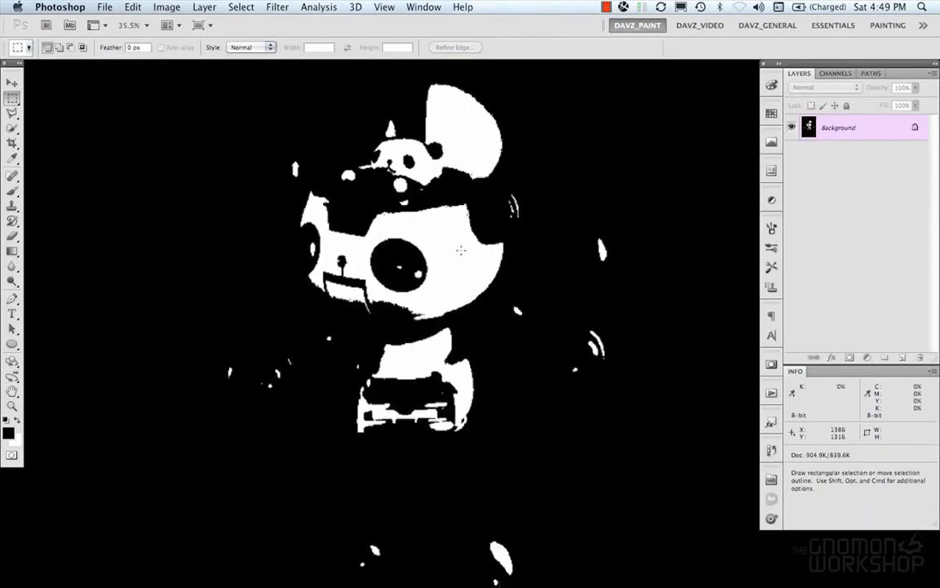
{"action": "scroll", "coordinate": [460, 251], "scroll_direction": "up", "scroll_amount": 4}
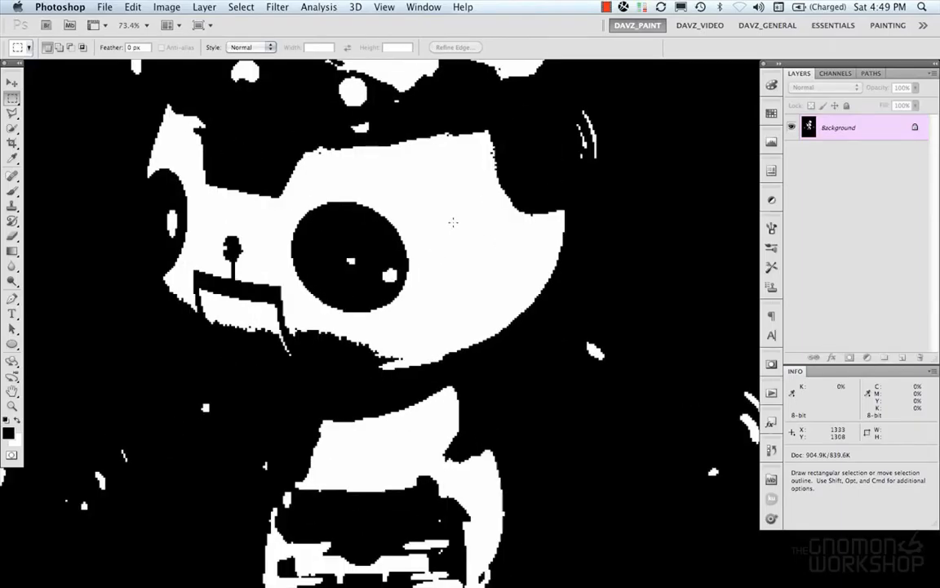
{"action": "scroll", "coordinate": [431, 226], "scroll_direction": "up", "scroll_amount": 1}
{"action": "scroll", "coordinate": [319, 190], "scroll_direction": "down", "scroll_amount": 5}
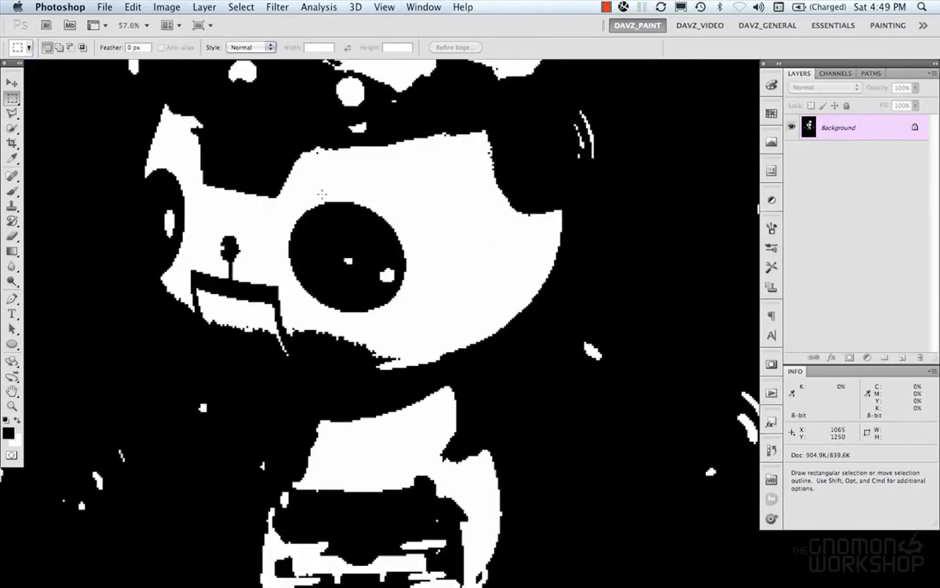
{"action": "scroll", "coordinate": [383, 216], "scroll_direction": "up", "scroll_amount": 4}
{"action": "scroll", "coordinate": [383, 216], "scroll_direction": "left", "scroll_amount": 3}
{"action": "scroll", "coordinate": [383, 216], "scroll_direction": "up", "scroll_amount": 2}
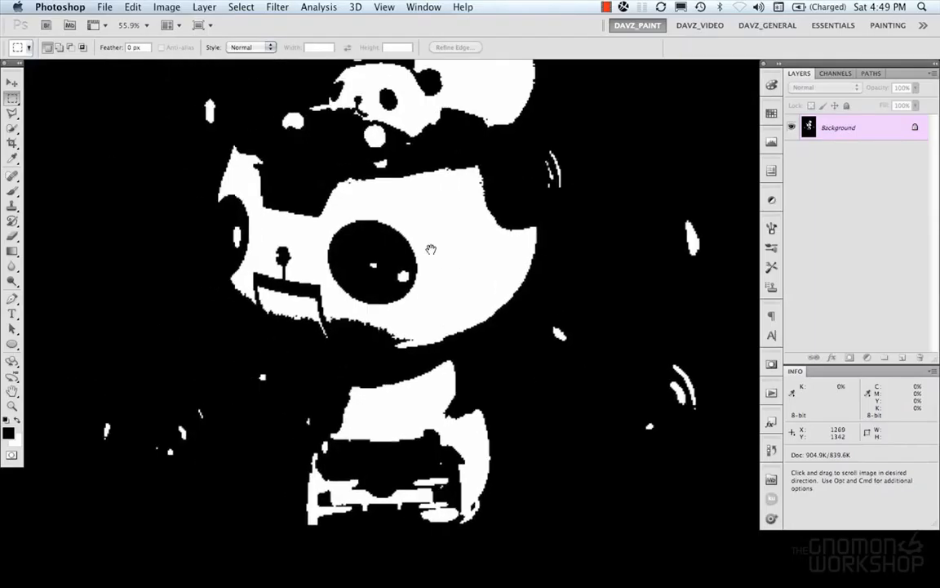
{"action": "left_click", "coordinate": [105, 7]}
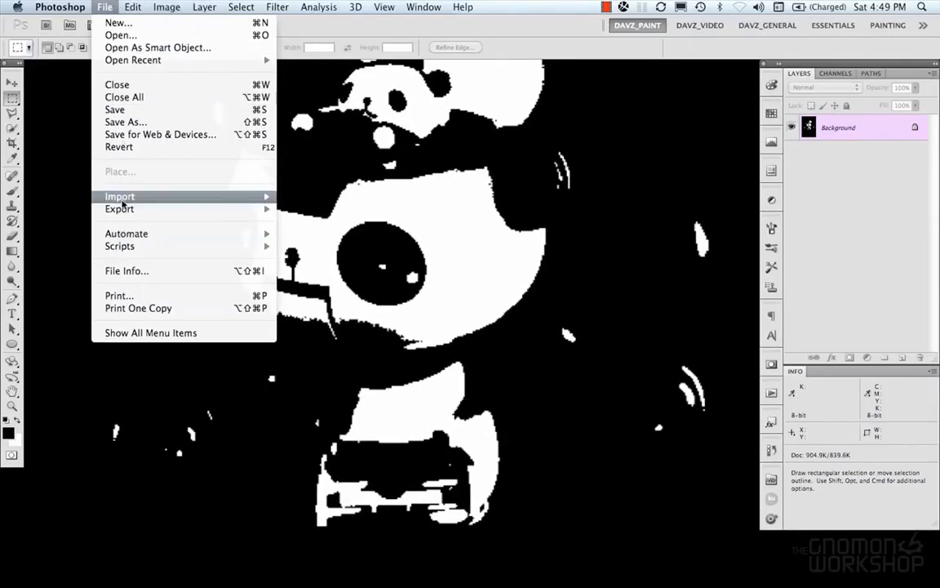
{"action": "left_click", "coordinate": [118, 147]}
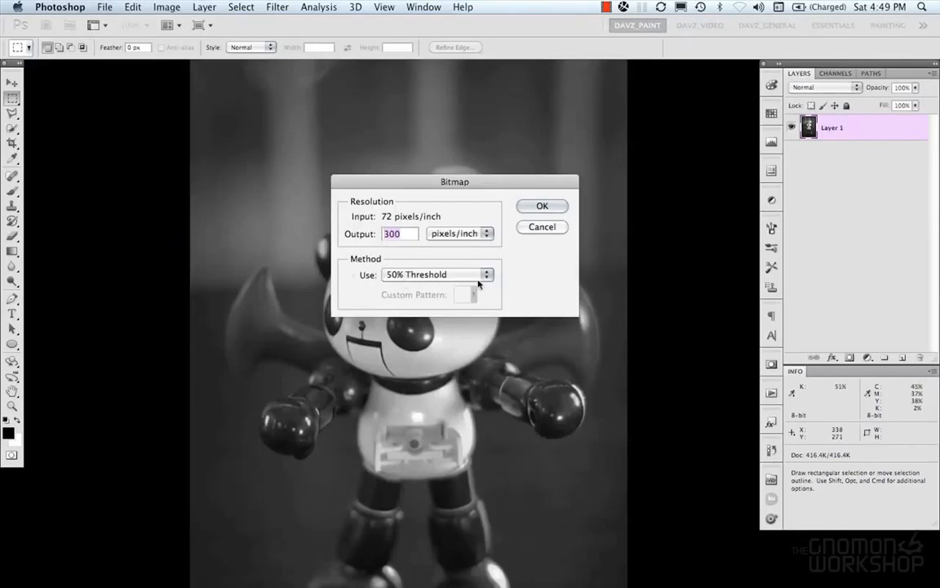
Review the Bitmap conversion methods and compare the threshold, pattern, diffusion, halftone and custom dither layers by hiding them one by one
{"action": "left_click", "coordinate": [429, 275]}
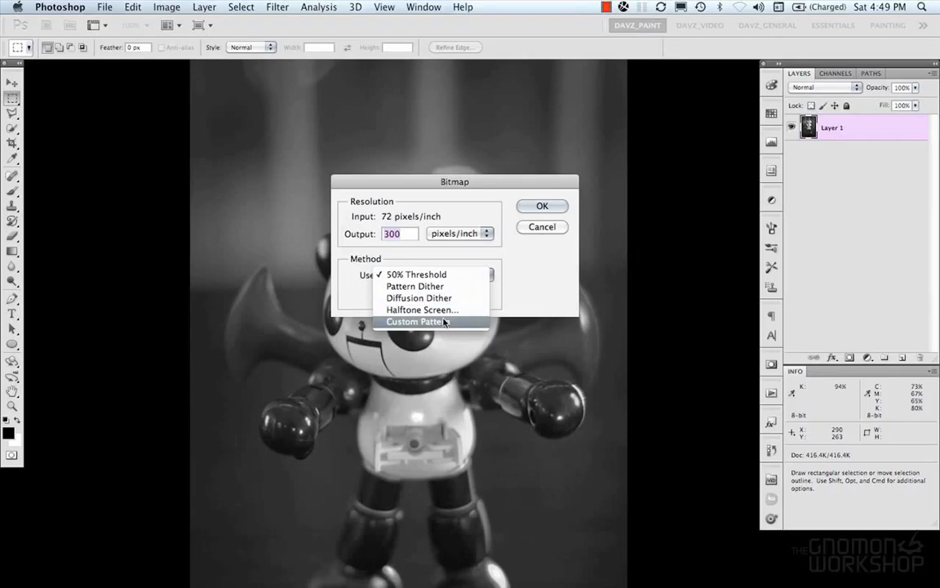
{"action": "left_click", "coordinate": [470, 244]}
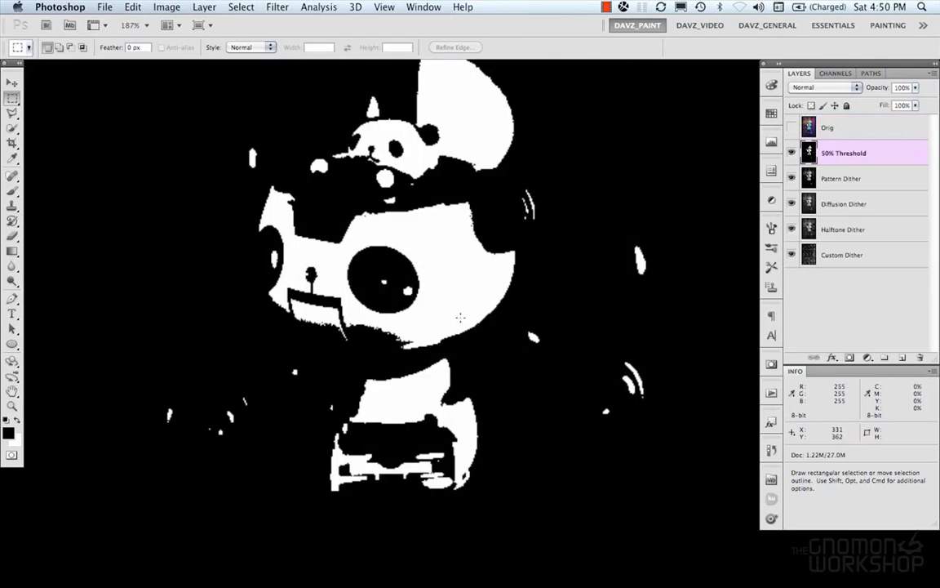
{"action": "left_click", "coordinate": [791, 153]}
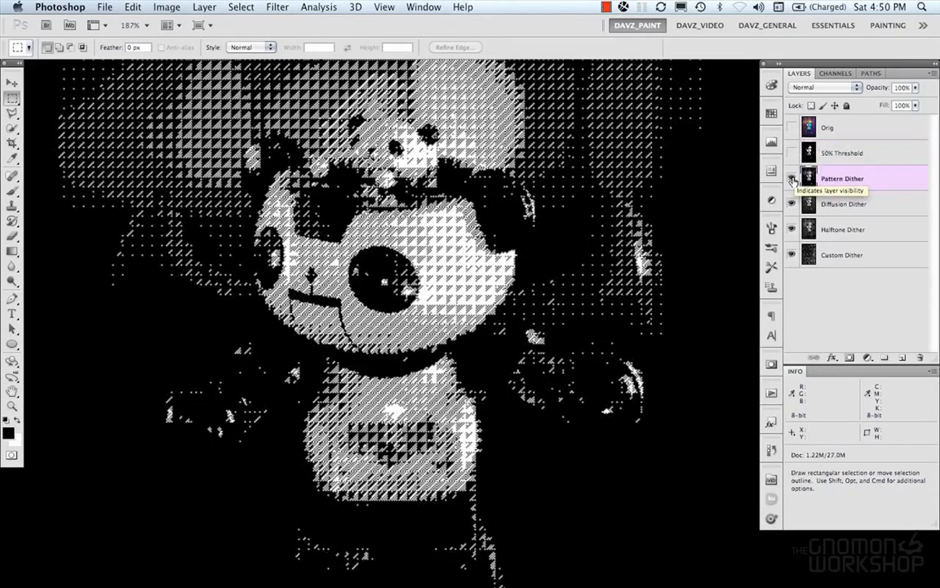
{"action": "left_click", "coordinate": [792, 178]}
{"action": "left_click", "coordinate": [791, 204]}
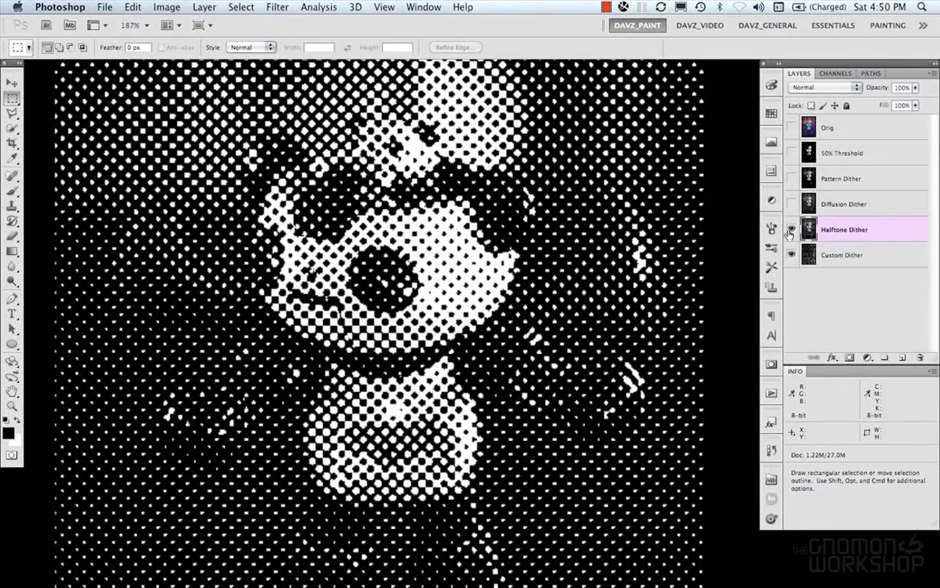
{"action": "left_click", "coordinate": [790, 229]}
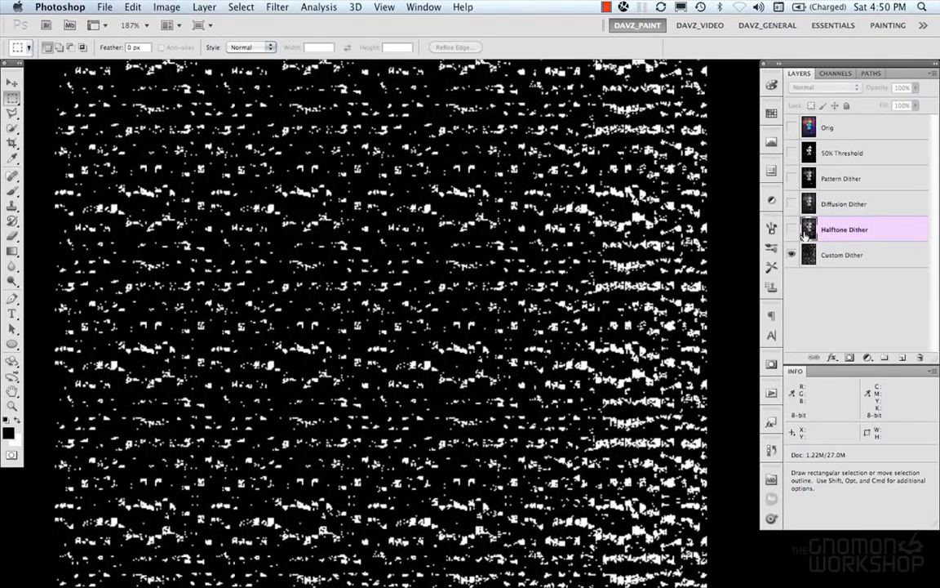
{"action": "left_click", "coordinate": [791, 229]}
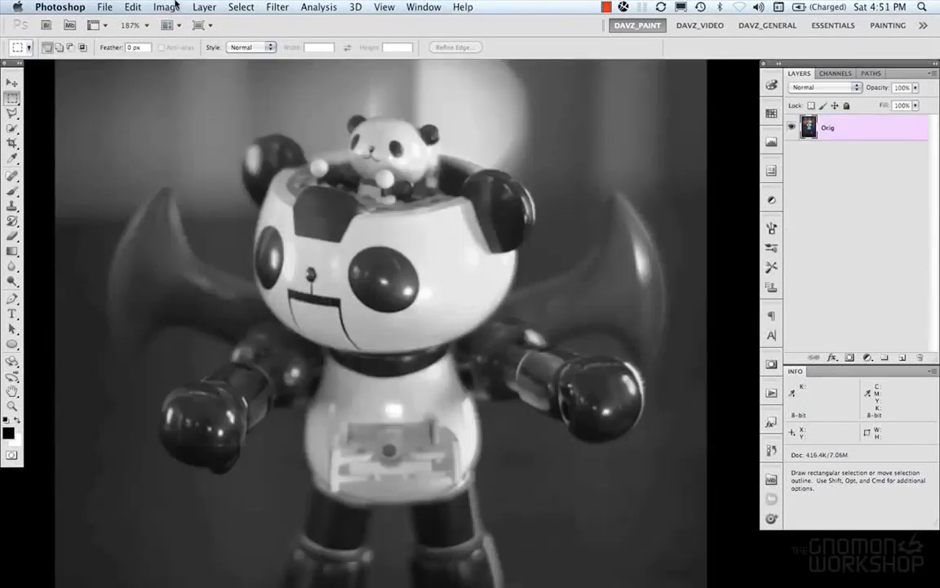
Start converting the grayscale image to Duotone mode and review the ink types, keeping Monotone
{"action": "left_click", "coordinate": [167, 7]}
{"action": "mouse_move", "coordinate": [240, 28]}
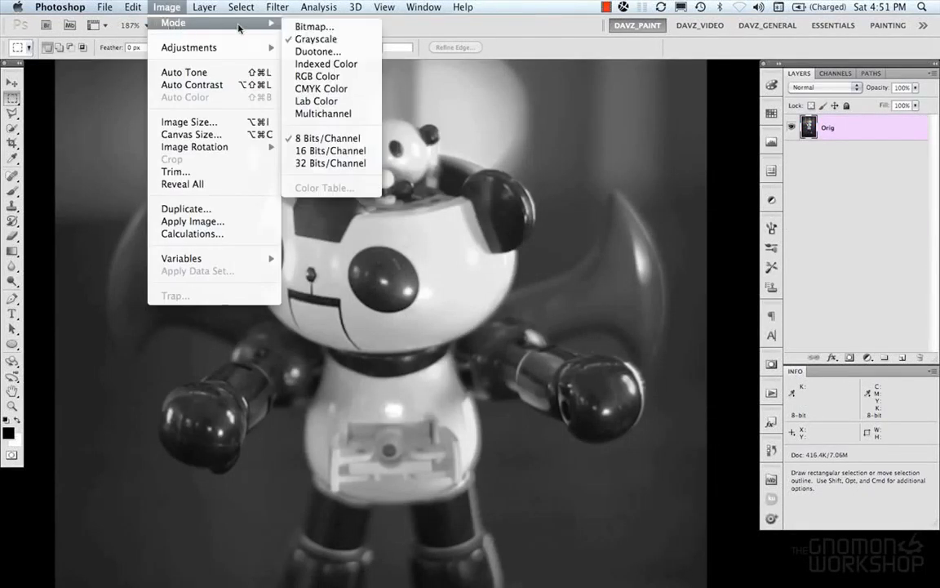
{"action": "left_click", "coordinate": [387, 200]}
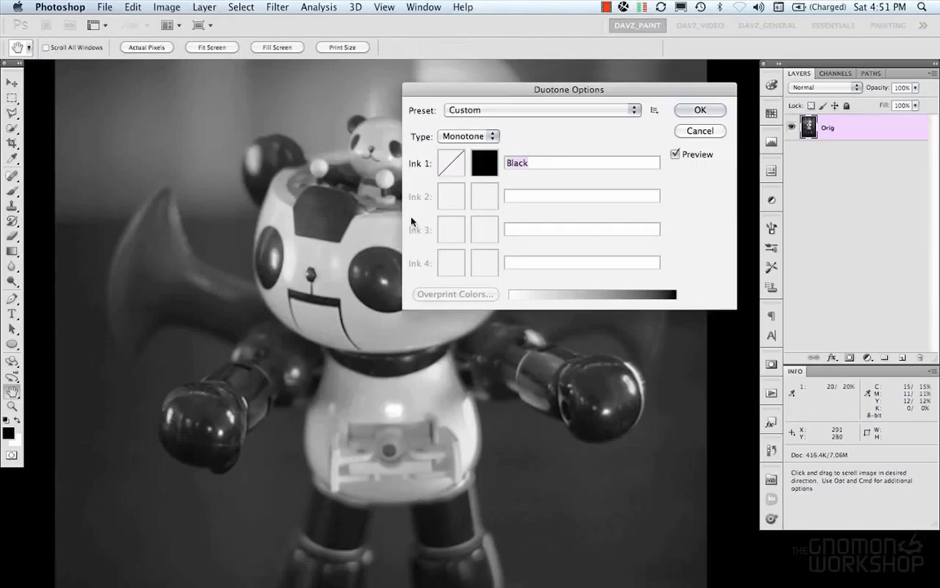
{"action": "left_click_drag", "start_coordinate": [373, 333], "coordinate": [348, 325]}
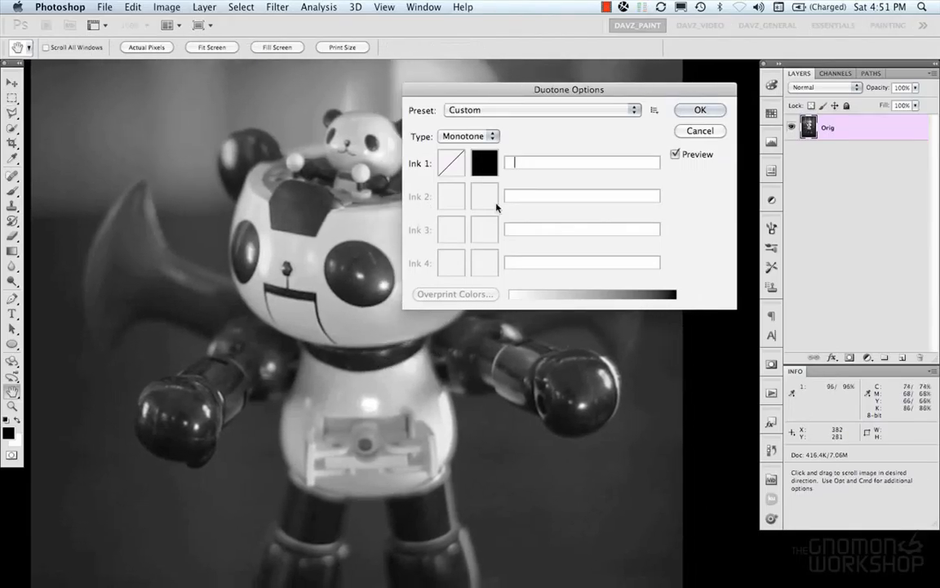
{"action": "left_click", "coordinate": [483, 142]}
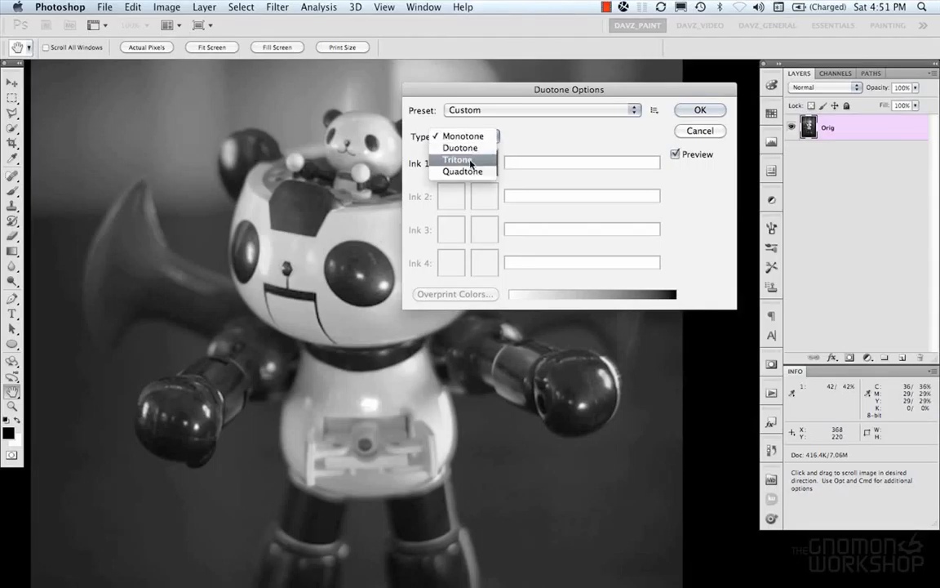
{"action": "left_click", "coordinate": [467, 135]}
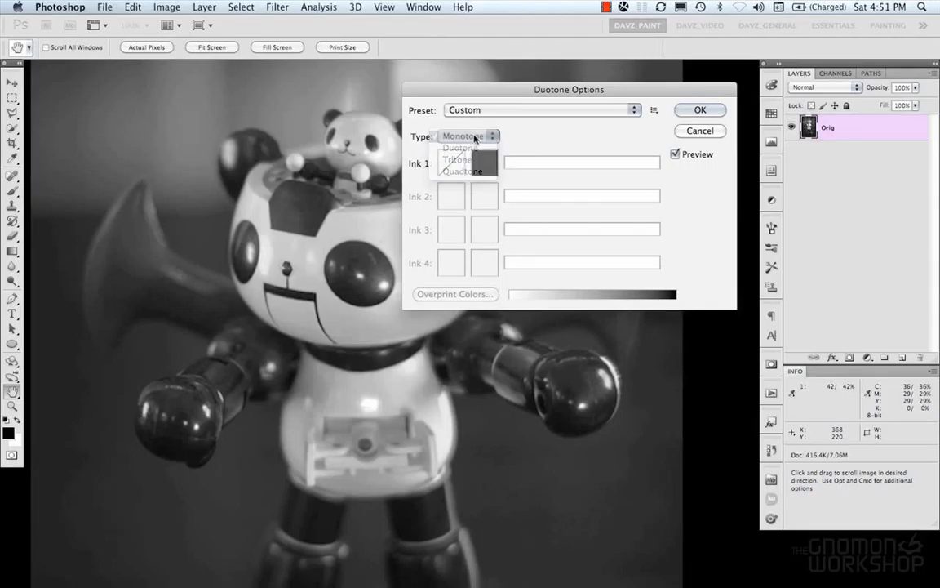
Choose the magenta bl 1 duotone preset and check the ink type and the black ink's color without changing them
{"action": "left_click", "coordinate": [489, 109]}
{"action": "scroll", "coordinate": [490, 110], "scroll_direction": "up", "scroll_amount": 10}
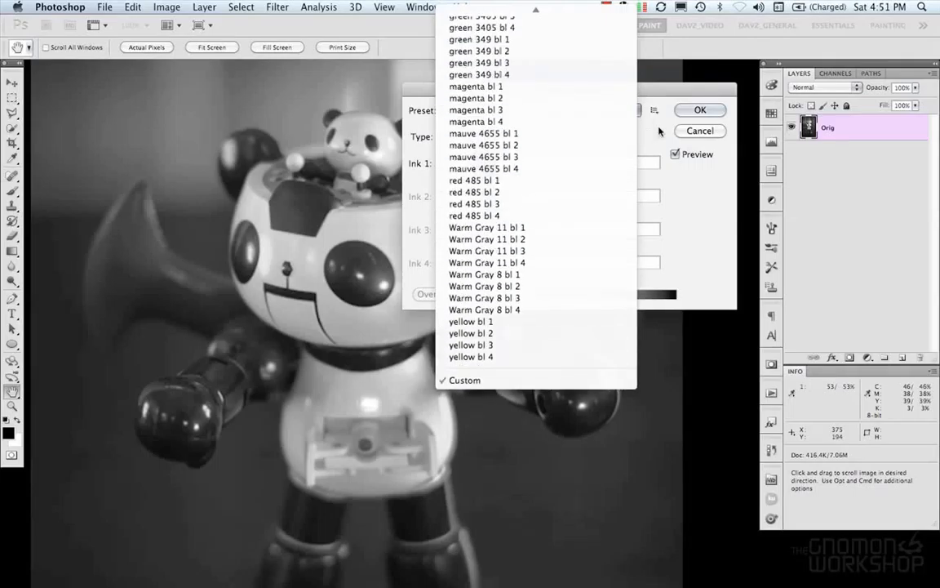
{"action": "left_click", "coordinate": [518, 91]}
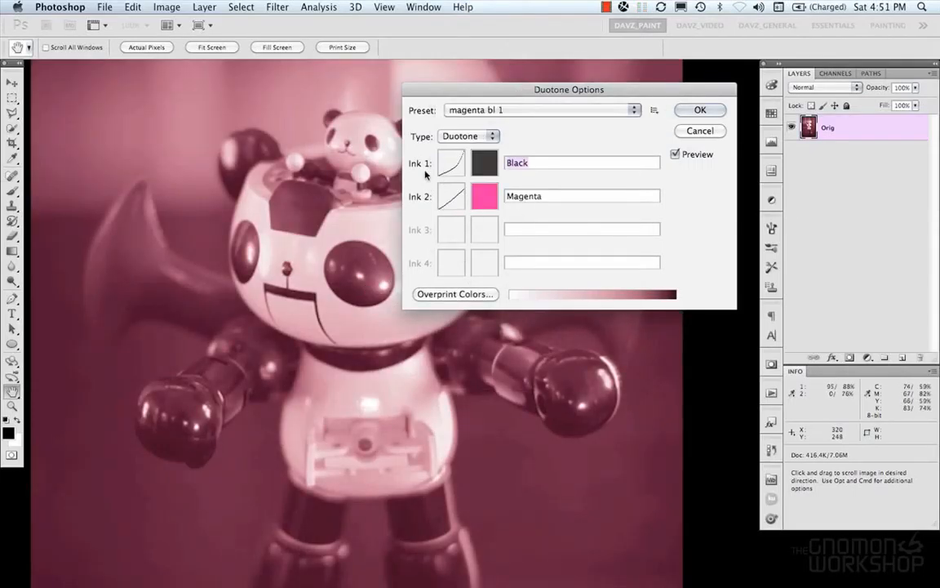
{"action": "left_click", "coordinate": [484, 139]}
{"action": "left_click", "coordinate": [479, 136]}
{"action": "left_click", "coordinate": [485, 167]}
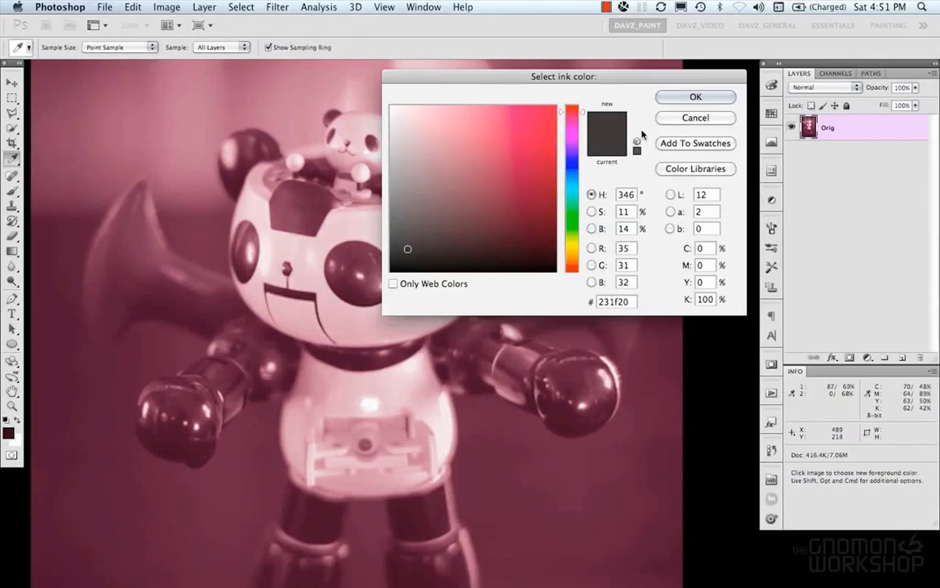
{"action": "left_click", "coordinate": [686, 120]}
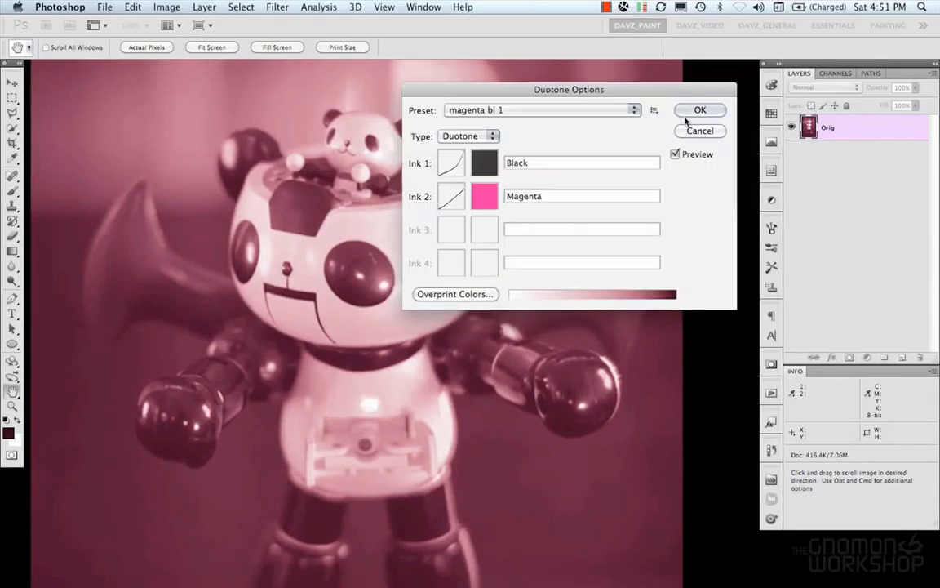
Change the duotone's second ink from magenta to blue (#002cec)
{"action": "left_click", "coordinate": [486, 195]}
{"action": "left_click", "coordinate": [571, 166]}
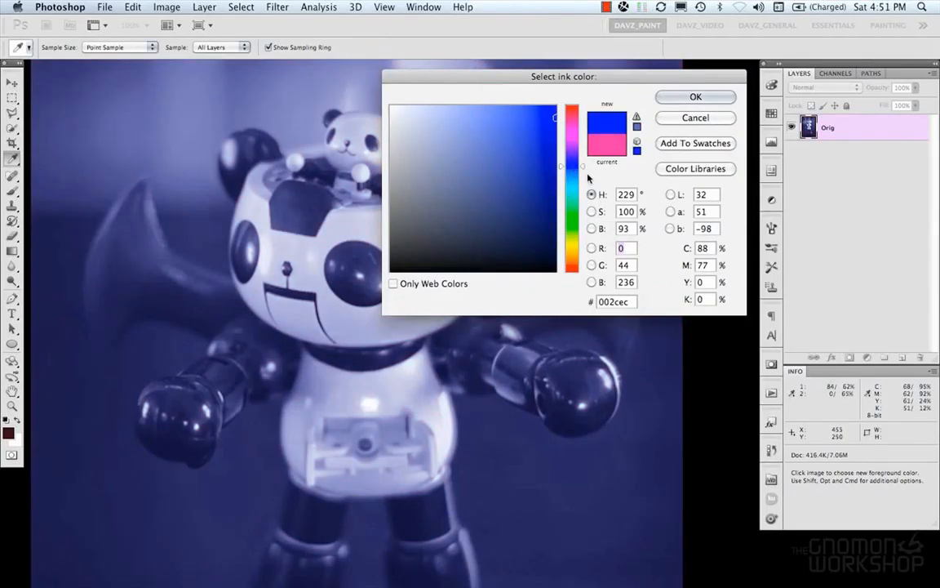
{"action": "left_click", "coordinate": [672, 97]}
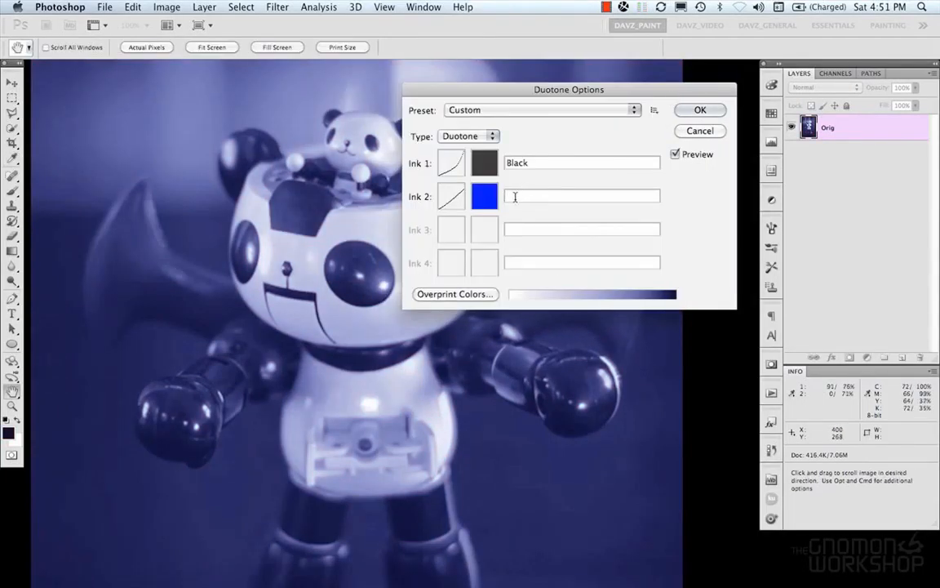
Reshape the black ink's duotone curve, with about 31.3% at 50, 55% at 70 and 86.9% at 90
{"action": "left_click", "coordinate": [447, 163]}
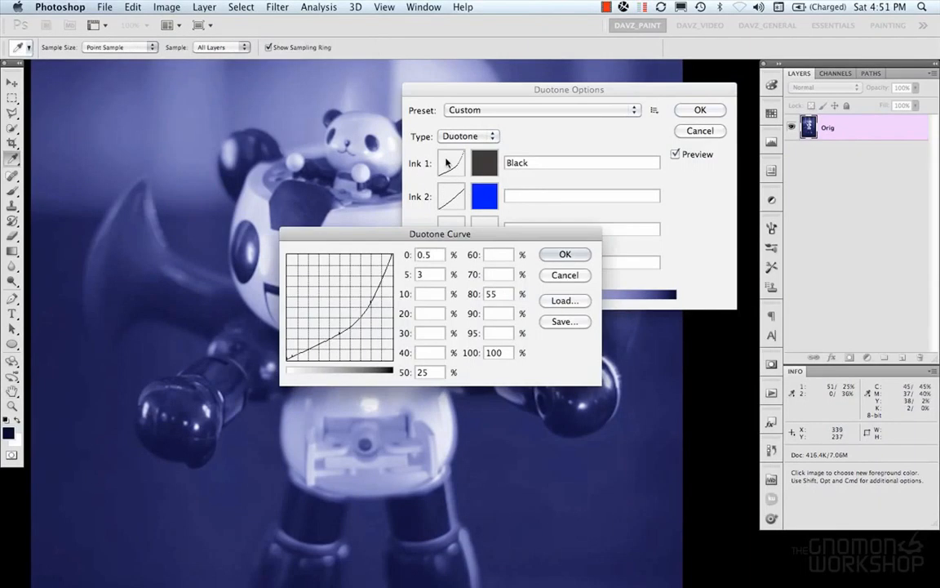
{"action": "mouse_move", "coordinate": [361, 314]}
{"action": "left_mouse_down"}
{"action": "mouse_move", "coordinate": [348, 302]}
{"action": "mouse_move", "coordinate": [377, 268]}
{"action": "left_mouse_up"}
{"action": "mouse_move", "coordinate": [336, 341]}
{"action": "left_mouse_down"}
{"action": "mouse_move", "coordinate": [335, 348]}
{"action": "mouse_move", "coordinate": [331, 326]}
{"action": "left_mouse_up"}
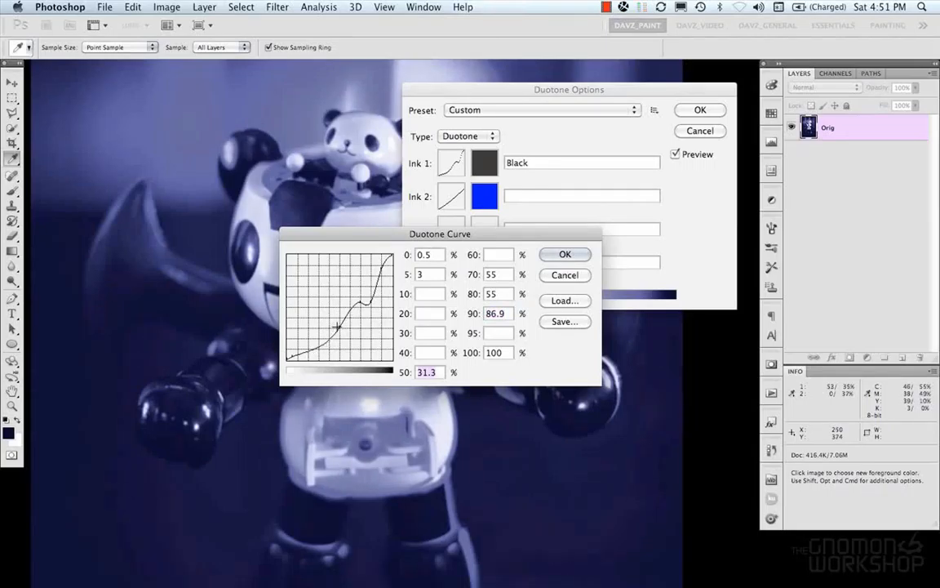
{"action": "left_click_drag", "start_coordinate": [386, 235], "coordinate": [369, 253]}
{"action": "left_click", "coordinate": [548, 271]}
Shift the second ink's color to a light cyan-blue, about hue 191° (#00c2ec)
{"action": "left_click", "coordinate": [485, 197]}
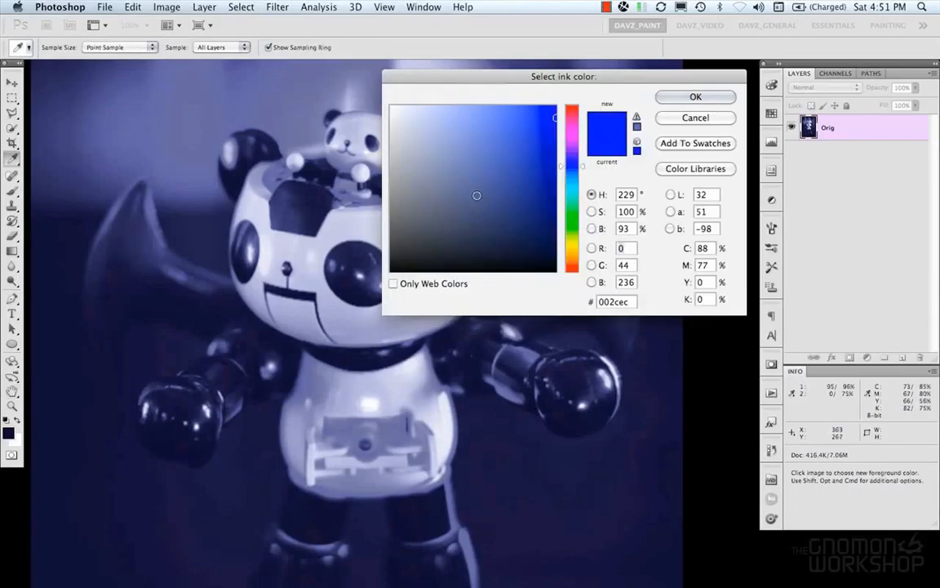
{"action": "left_click_drag", "start_coordinate": [581, 168], "coordinate": [581, 186]}
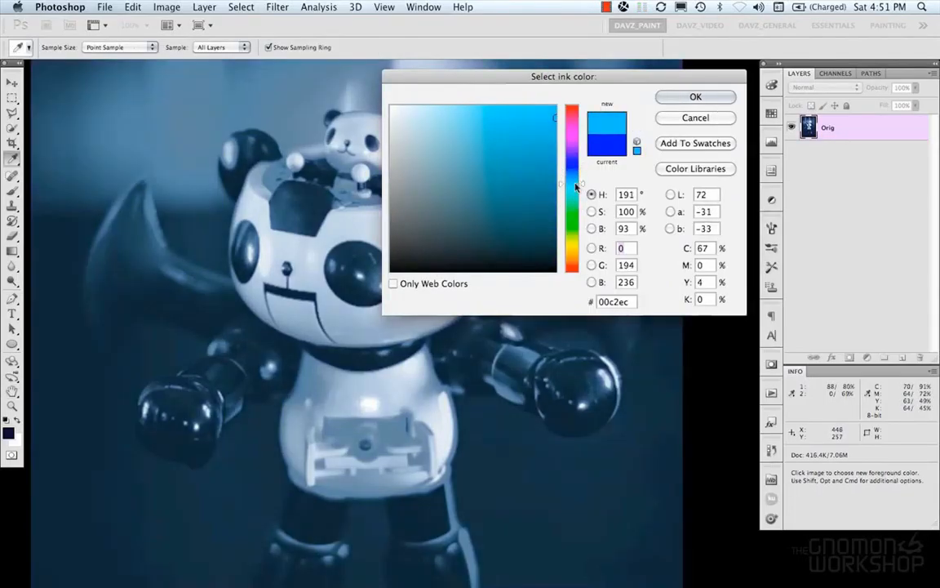
{"action": "left_click", "coordinate": [695, 96]}
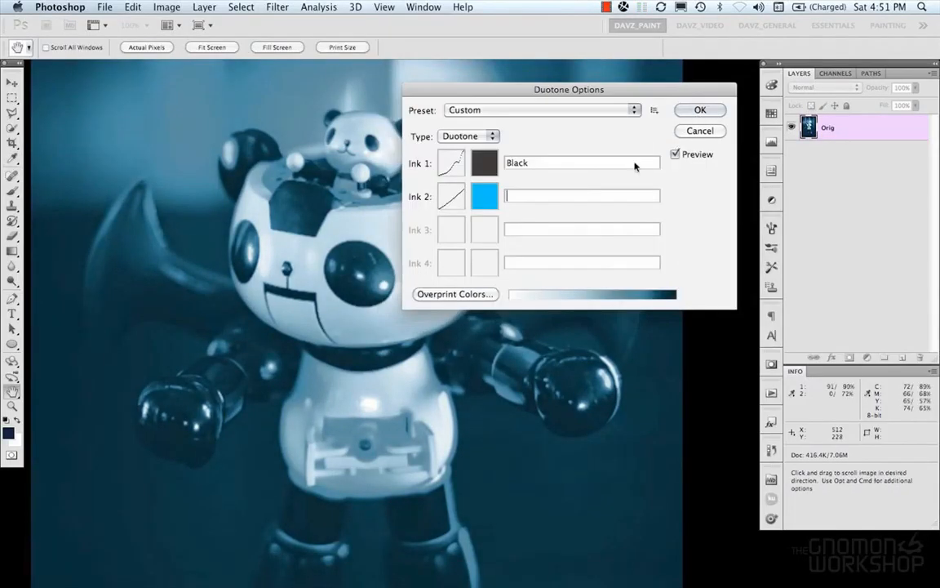
Reshape the second ink's duotone curve by raising its midtones and shadows
{"action": "left_click", "coordinate": [447, 196]}
{"action": "left_click_drag", "start_coordinate": [372, 280], "coordinate": [345, 250]}
{"action": "left_click", "coordinate": [328, 299]}
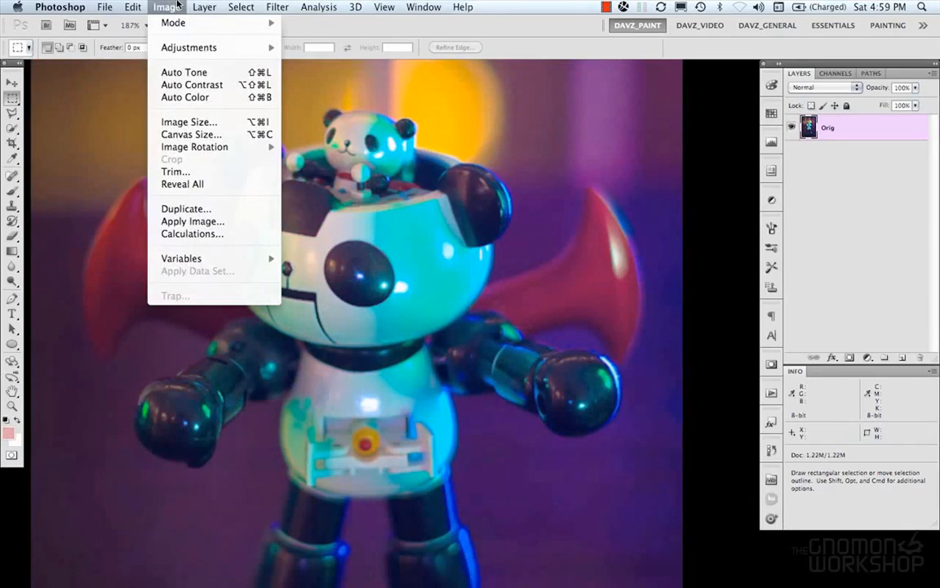
Convert the panda image to Indexed Color with a 256-color Local (Selective) palette, forced Black and White, and 75% Diffusion dither
{"action": "mouse_move", "coordinate": [177, 22]}
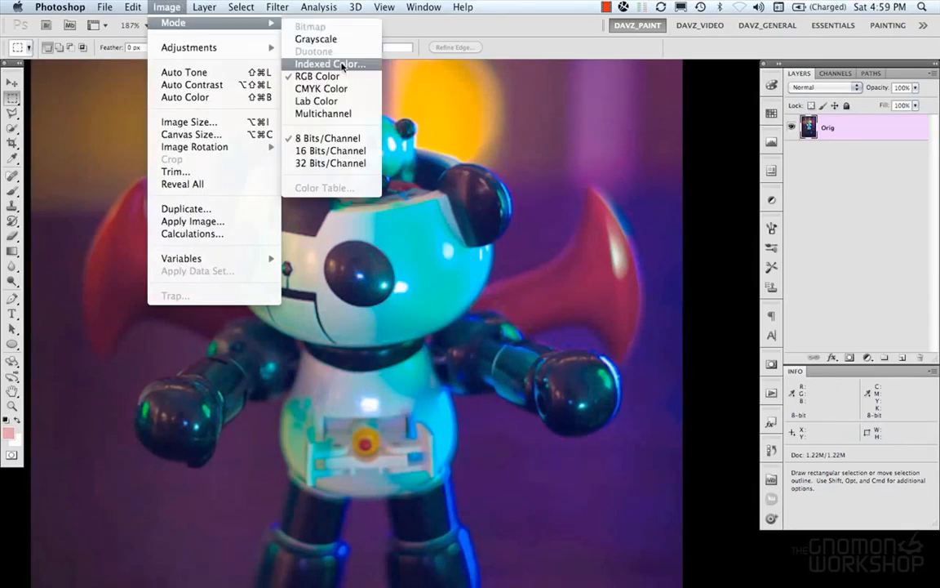
{"action": "left_click", "coordinate": [329, 64]}
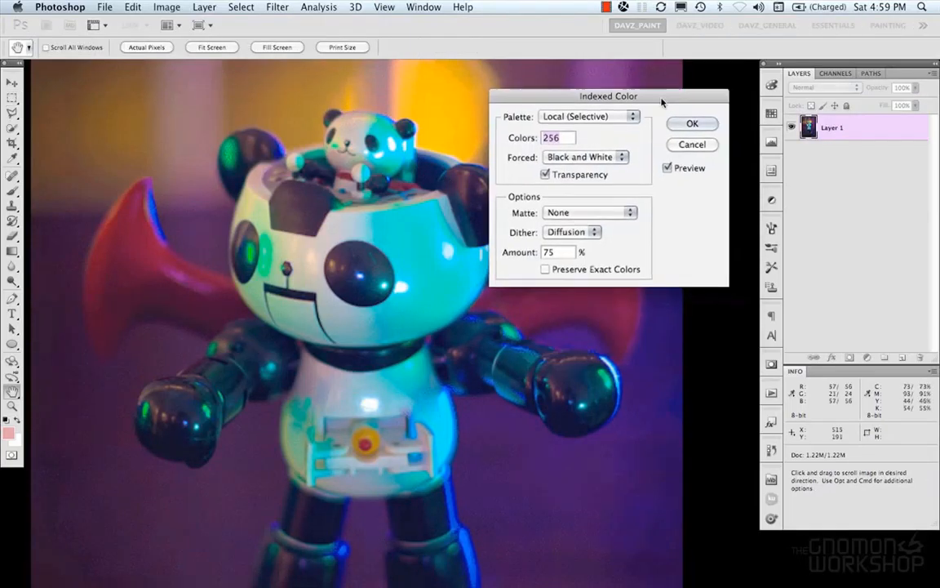
{"action": "left_click_drag", "start_coordinate": [662, 102], "coordinate": [676, 89]}
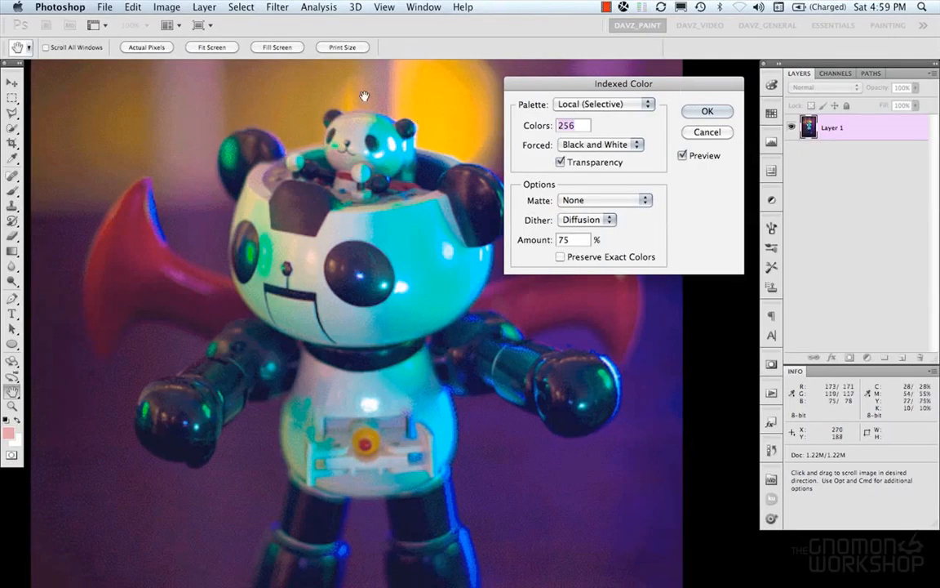
{"action": "scroll", "coordinate": [292, 175], "scroll_direction": "up", "scroll_amount": 1}
{"action": "scroll", "coordinate": [292, 175], "scroll_direction": "up", "scroll_amount": 1}
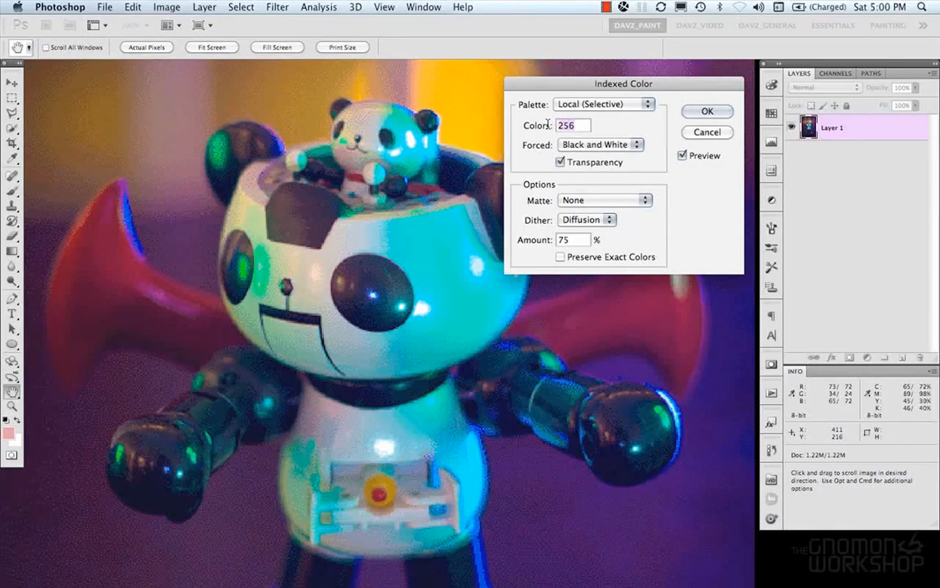
{"action": "key", "text": "Return"}
Inspect the indexed image's color table and its preset tables, and undo the Indexed Color conversion
{"action": "left_click", "coordinate": [166, 6]}
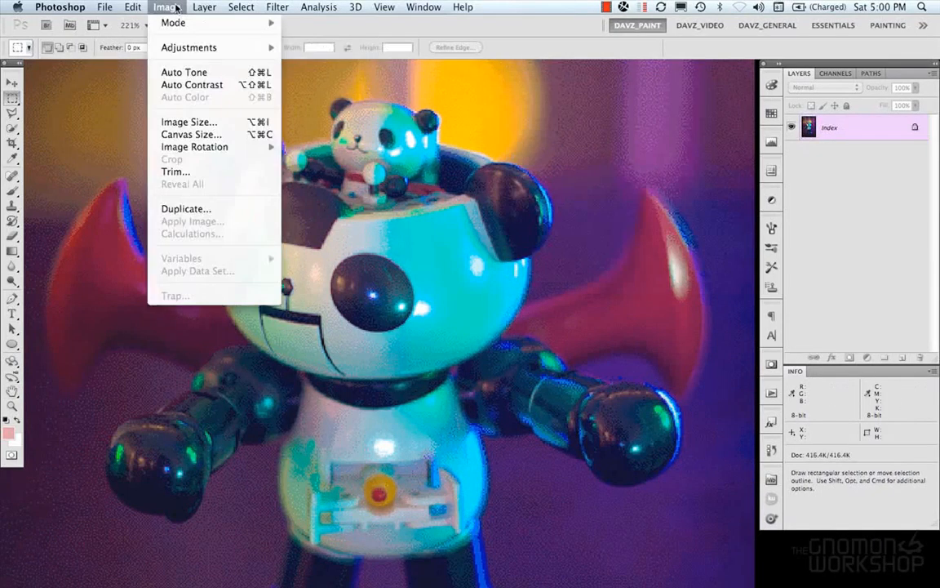
{"action": "mouse_move", "coordinate": [196, 23]}
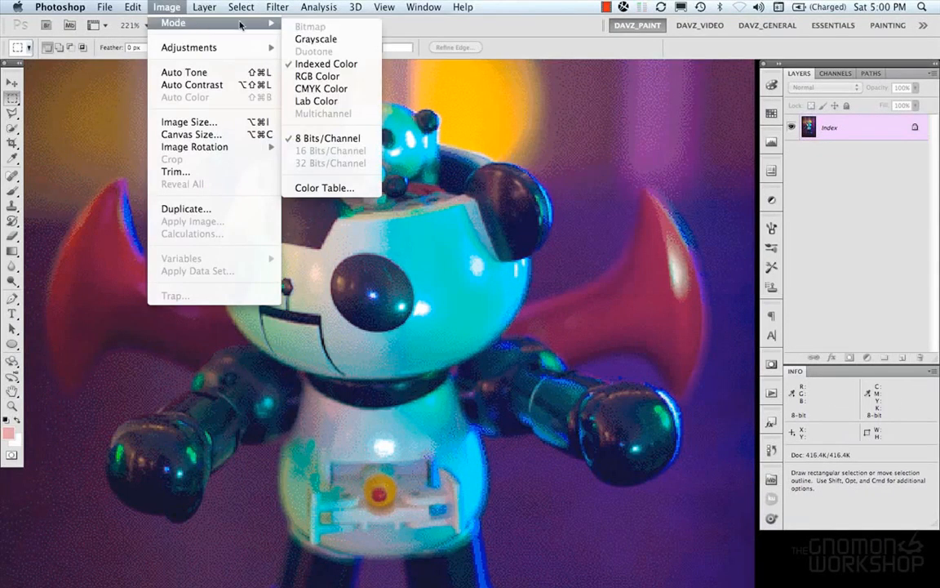
{"action": "left_click", "coordinate": [339, 194]}
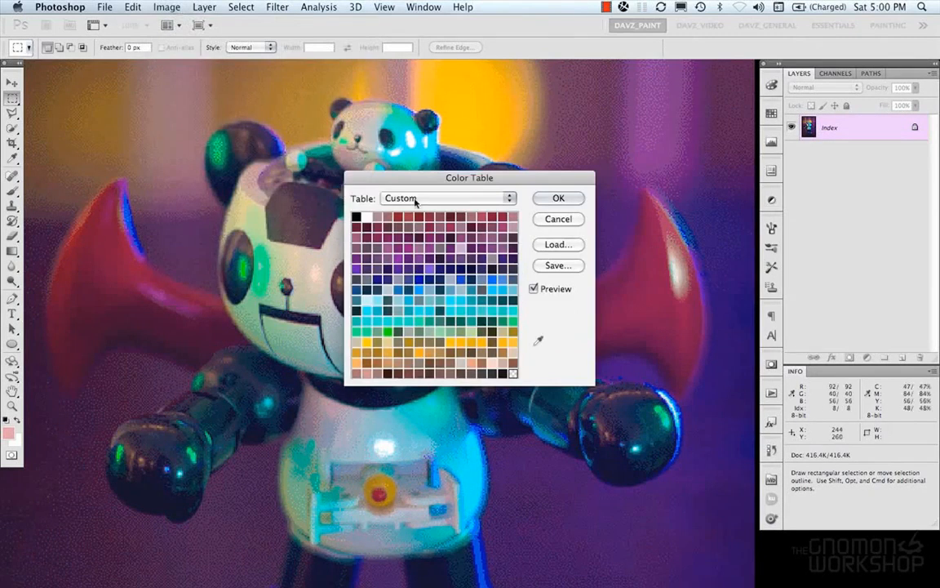
{"action": "left_click_drag", "start_coordinate": [430, 181], "coordinate": [606, 82]}
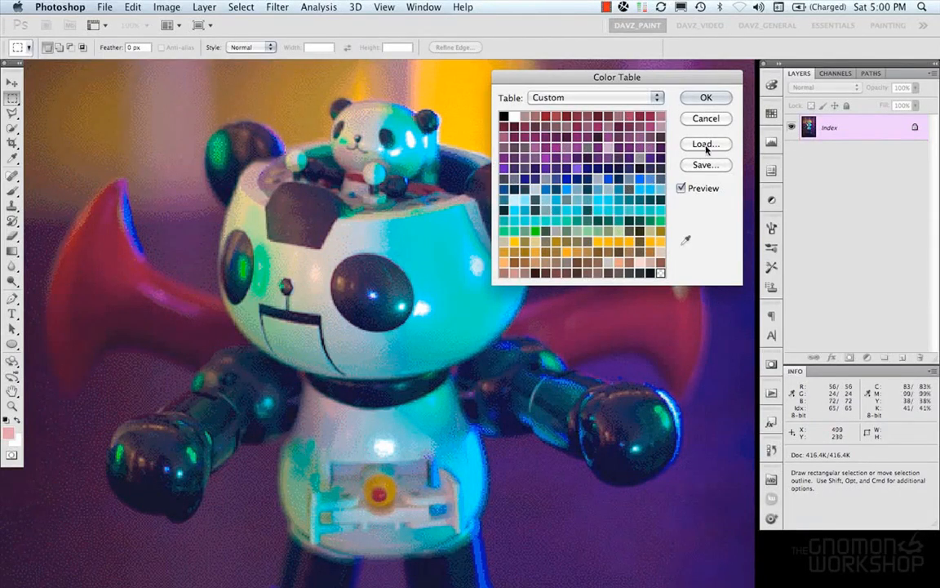
{"action": "left_click", "coordinate": [611, 98]}
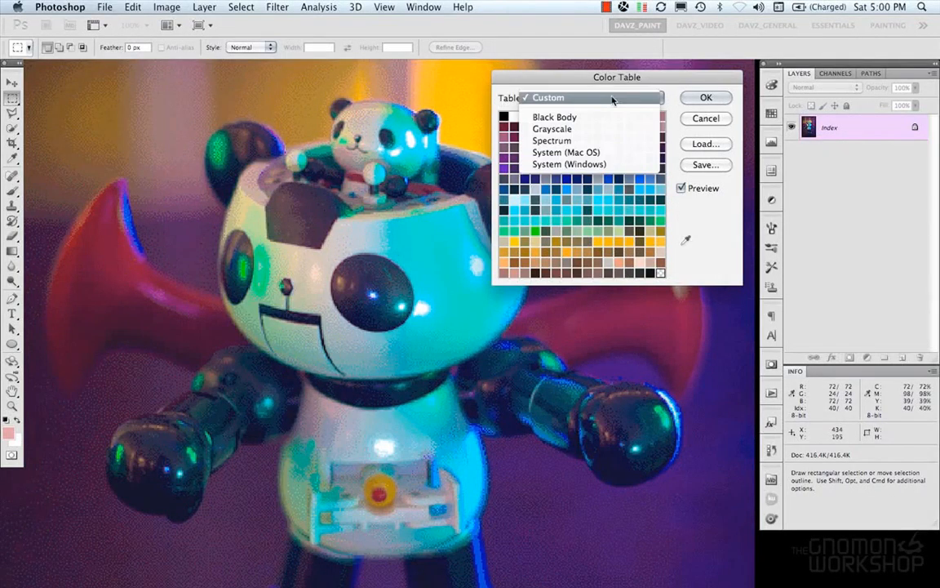
{"action": "left_click", "coordinate": [610, 99]}
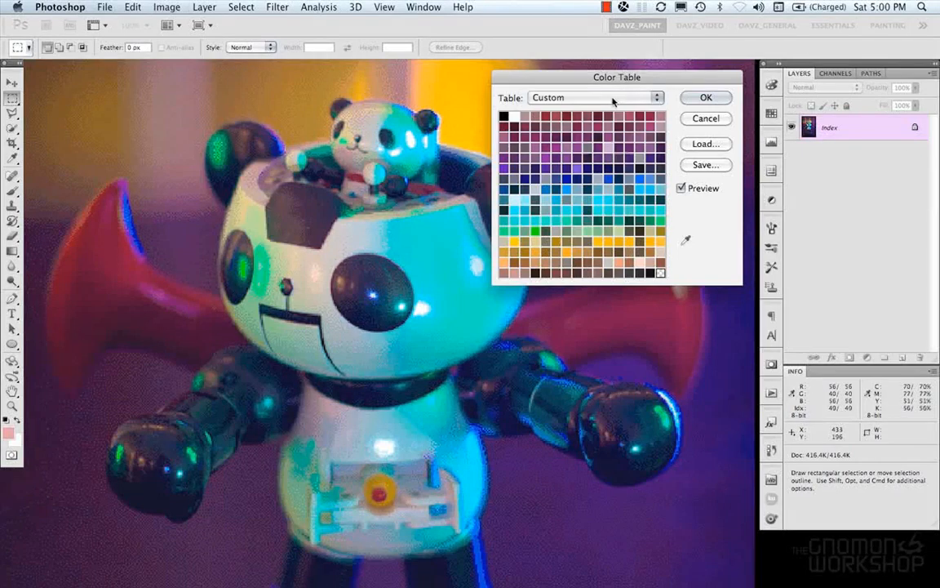
{"action": "left_click", "coordinate": [703, 98]}
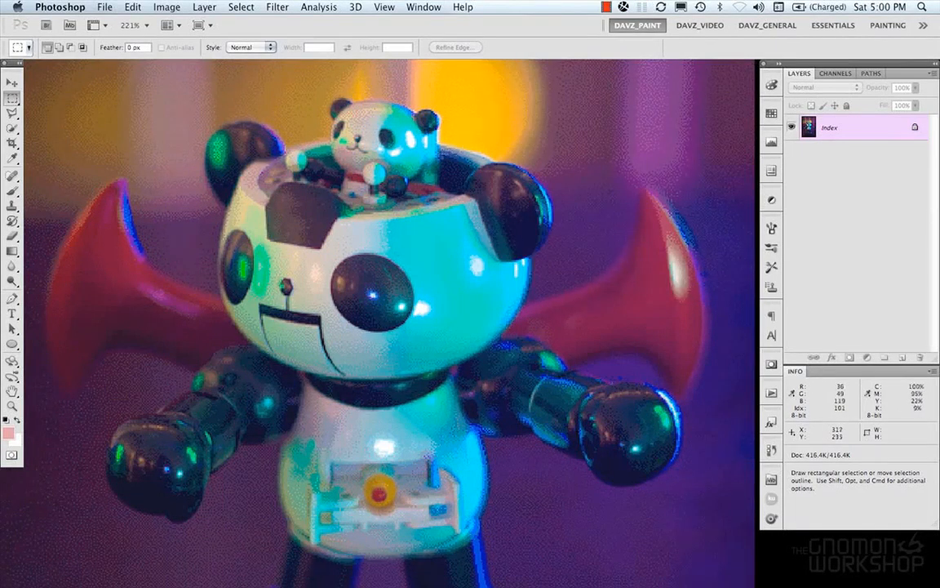
{"action": "key", "text": "super+z"}
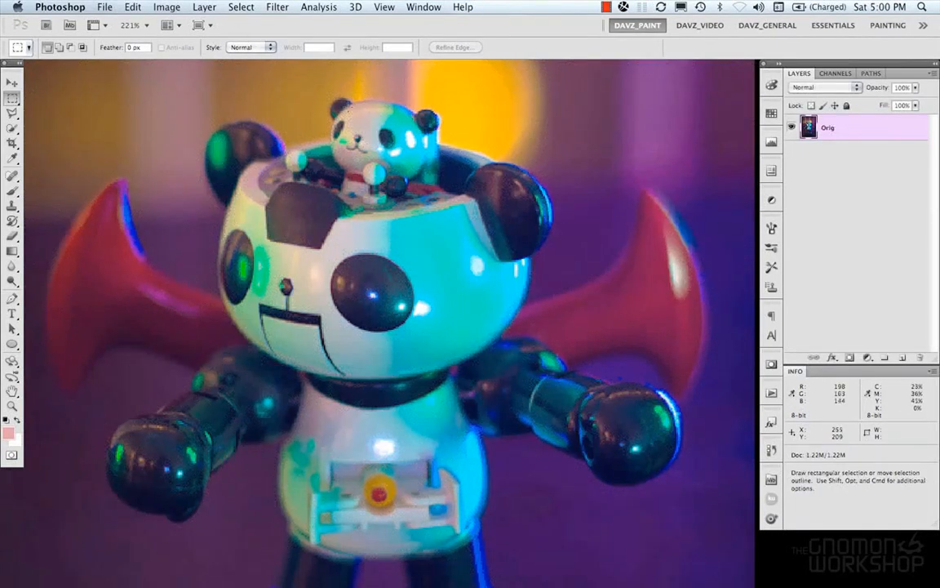
Set up another Indexed Color conversion with forced Black and White, previewing 16 colors before setting the palette to 128 colors
{"action": "left_click", "coordinate": [167, 7]}
{"action": "mouse_move", "coordinate": [259, 22]}
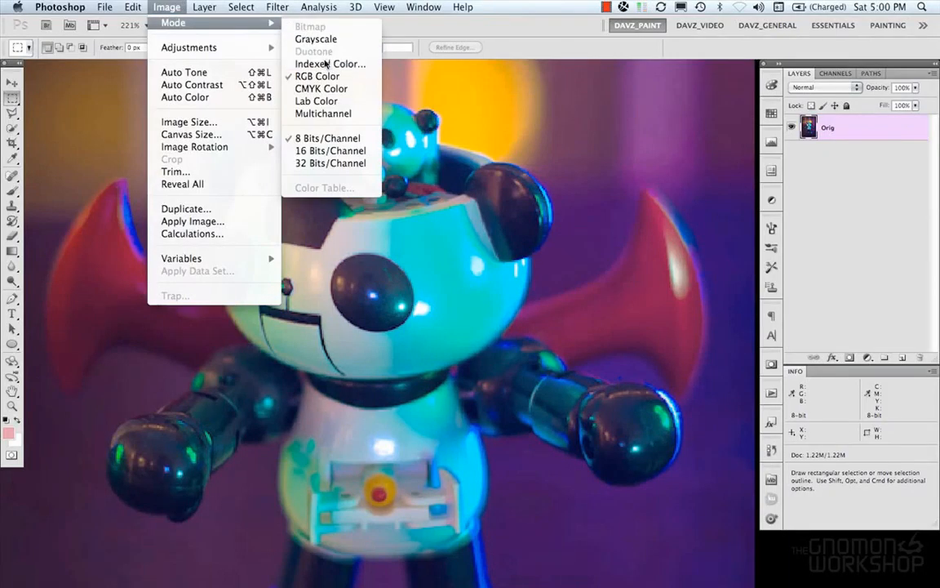
{"action": "left_click", "coordinate": [325, 63]}
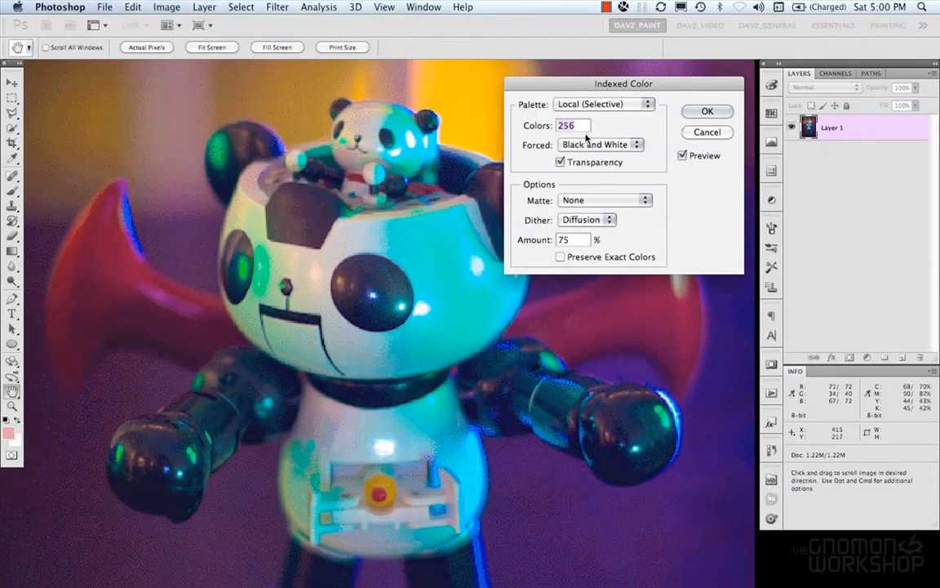
{"action": "left_click", "coordinate": [594, 144]}
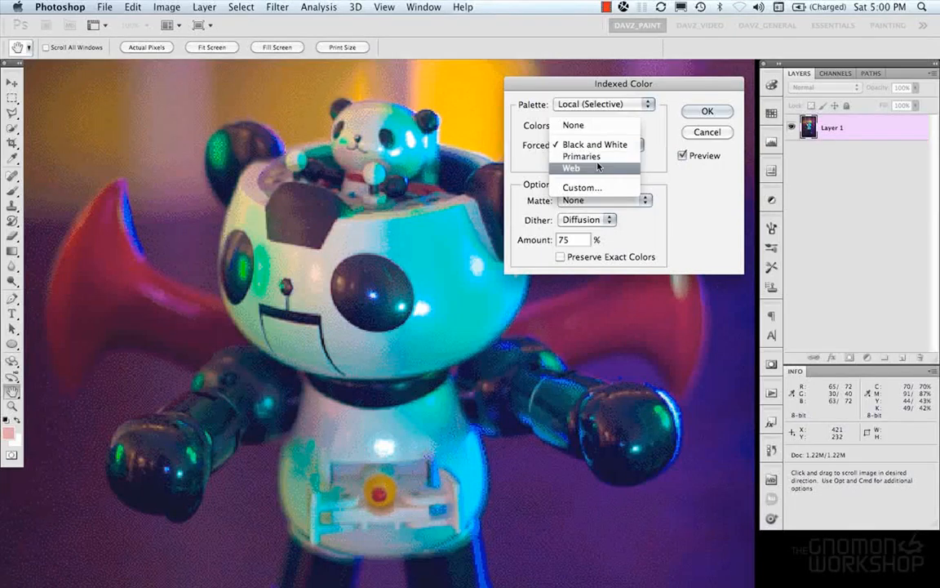
{"action": "left_click", "coordinate": [596, 144]}
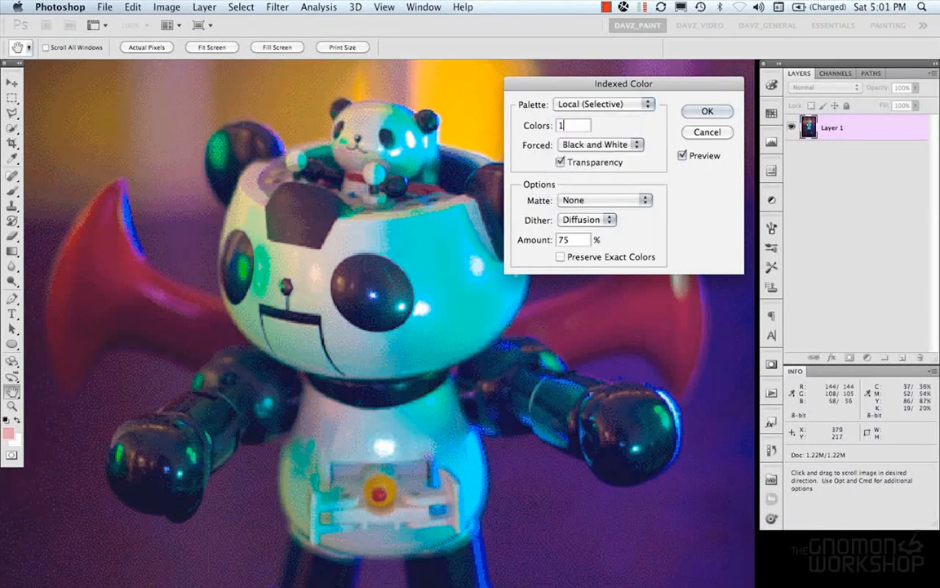
{"action": "type", "text": "16"}
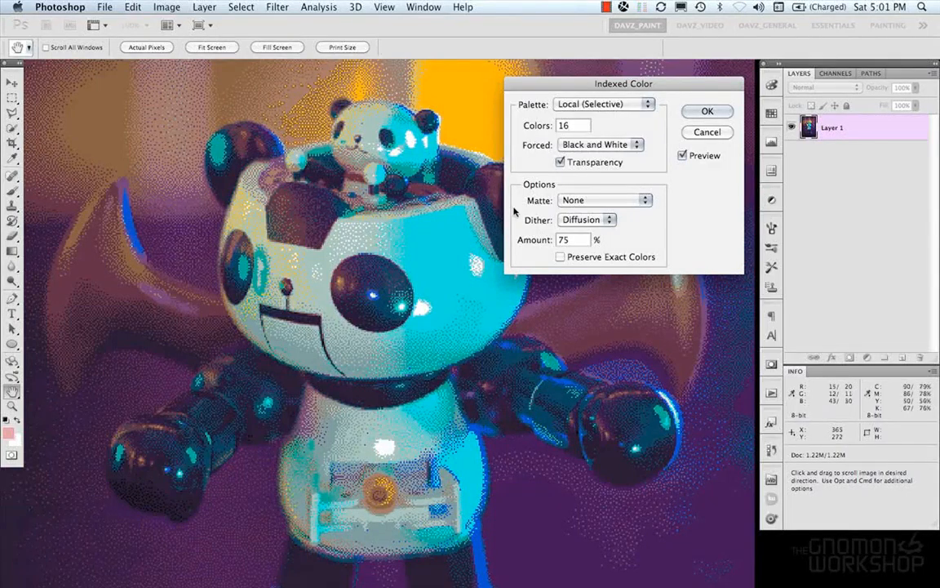
{"action": "left_click_drag", "start_coordinate": [577, 124], "coordinate": [523, 123]}
{"action": "type", "text": "128"}
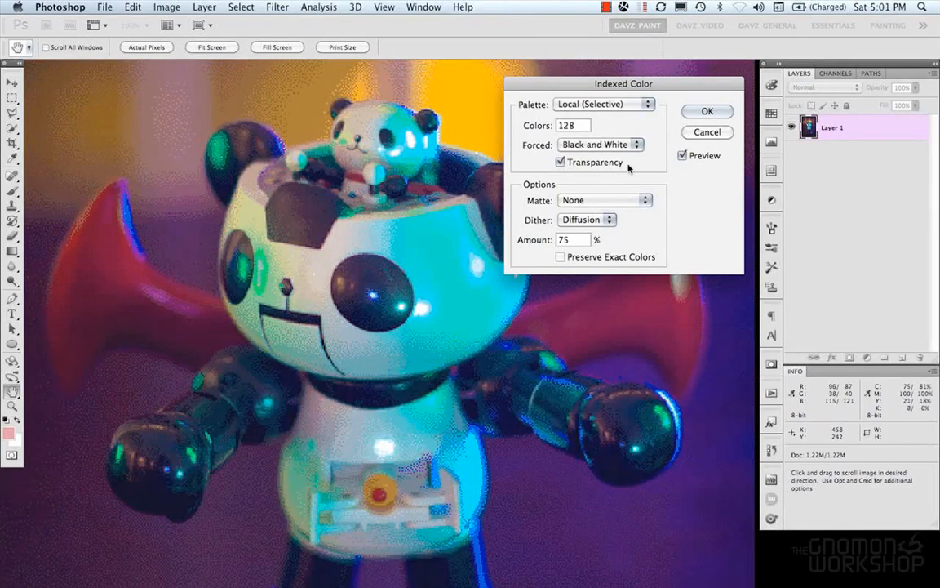
Check the available Matte and Dither options for the indexed conversion, keeping None and Diffusion
{"action": "left_click", "coordinate": [600, 200]}
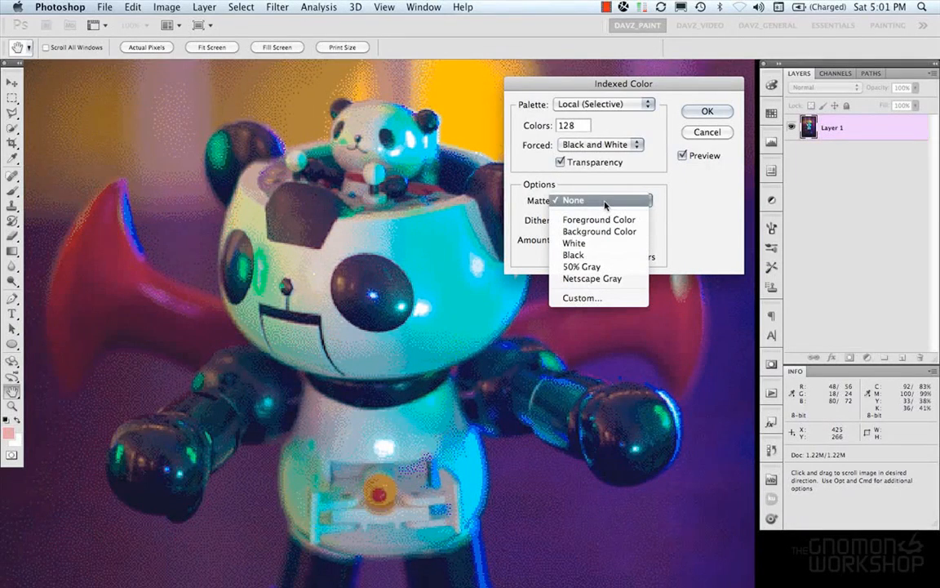
{"action": "left_click", "coordinate": [605, 203]}
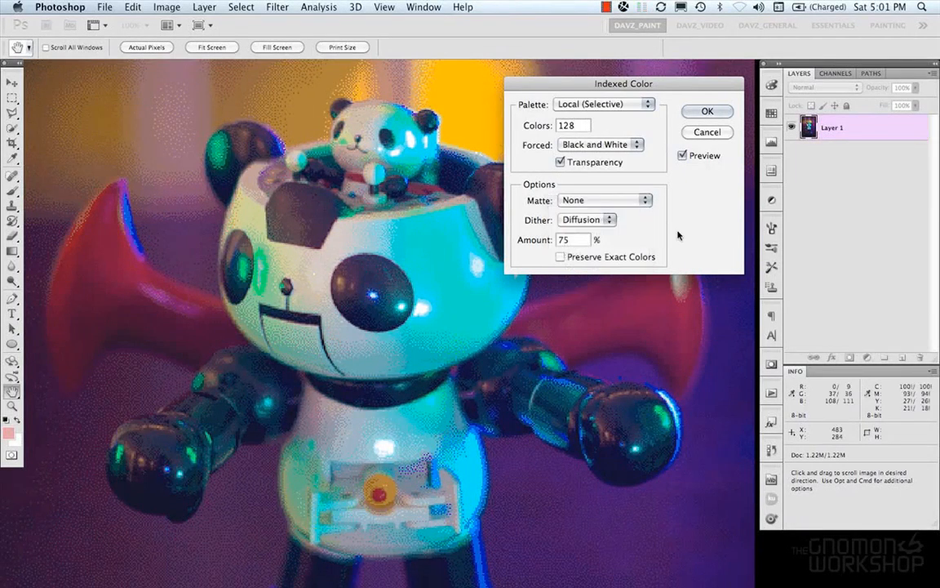
{"action": "left_click", "coordinate": [612, 220]}
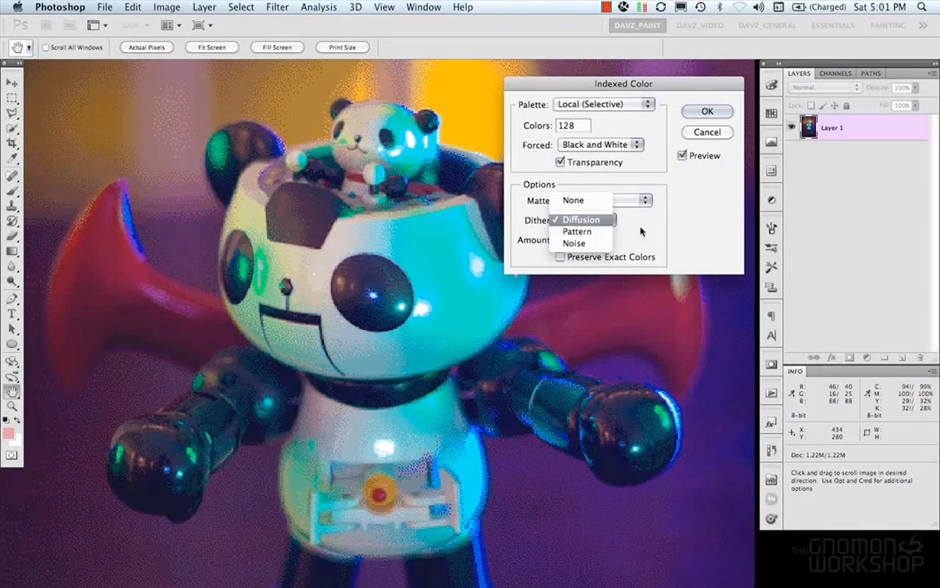
{"action": "left_click", "coordinate": [575, 220]}
Preview the Diffusion dither at an amount of 25% and set it back to 75%
{"action": "double_click", "coordinate": [565, 239]}
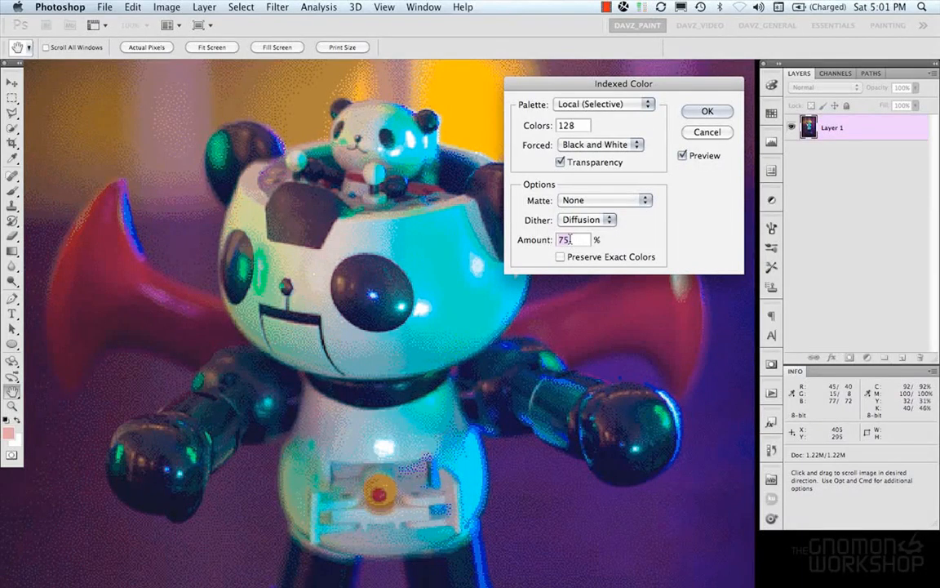
{"action": "type", "text": "25"}
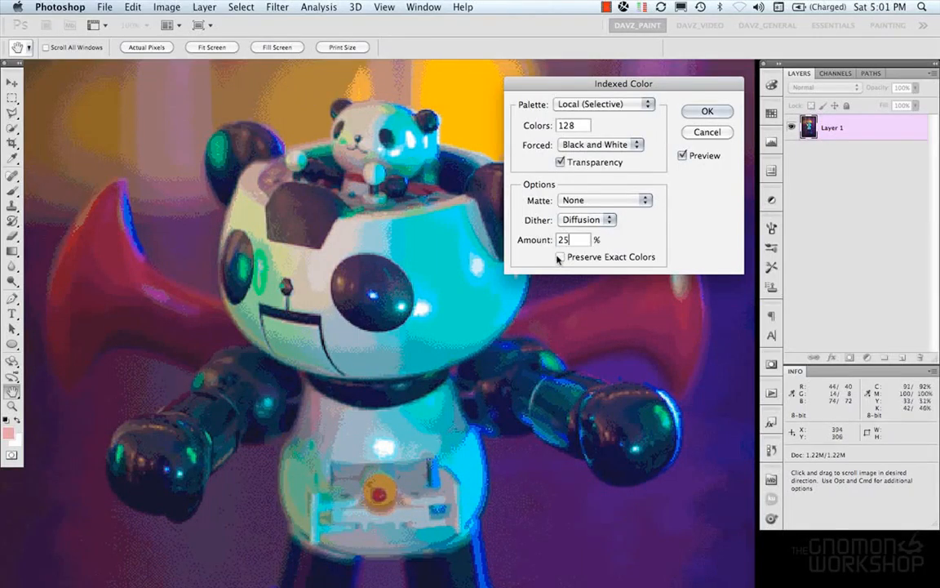
{"action": "left_click_drag", "start_coordinate": [575, 240], "coordinate": [545, 241]}
{"action": "type", "text": "75"}
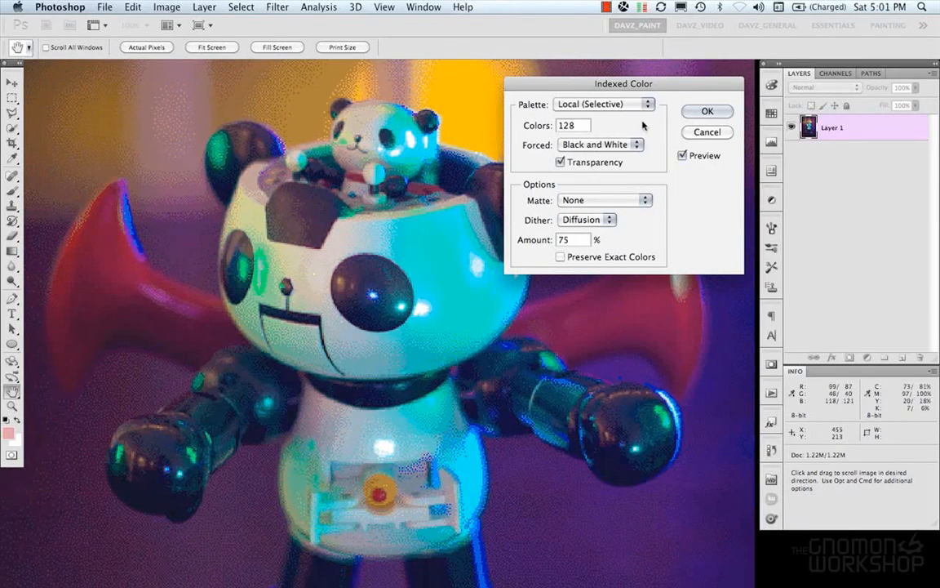
Convert the original RGB panda image to CMYK Color, accepting the U.S. Web Coated (SWOP) v2 profile
{"action": "left_click", "coordinate": [168, 7]}
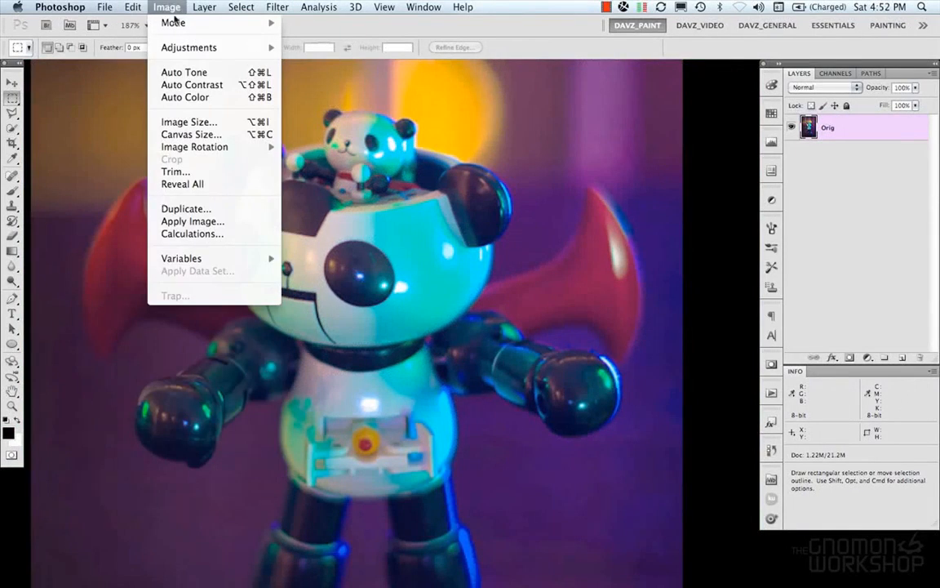
{"action": "mouse_move", "coordinate": [174, 22]}
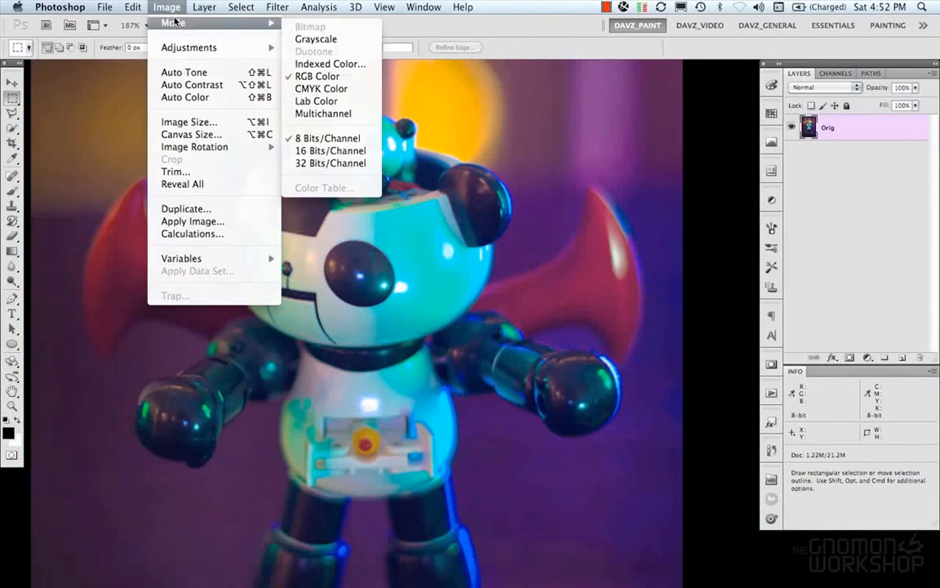
{"action": "left_click", "coordinate": [338, 89]}
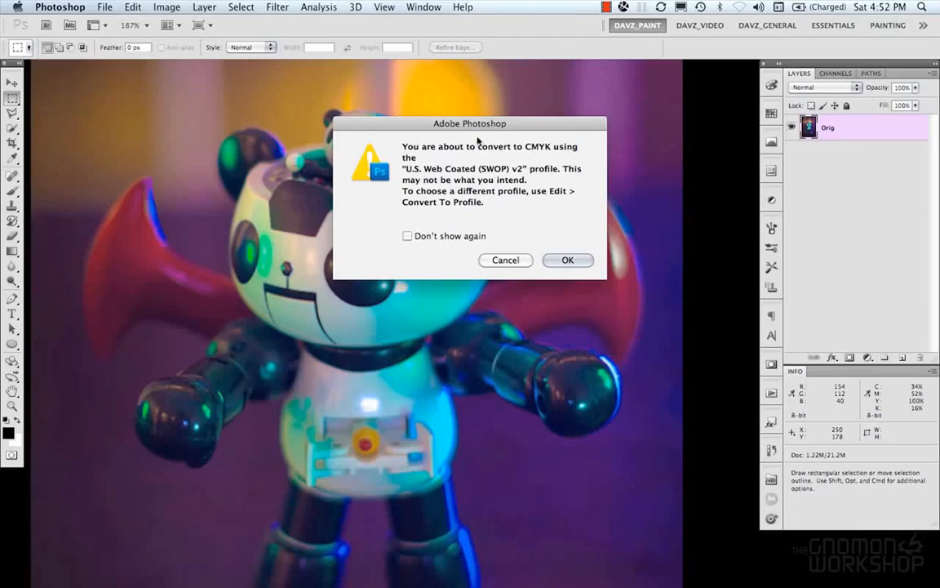
{"action": "left_click", "coordinate": [567, 260]}
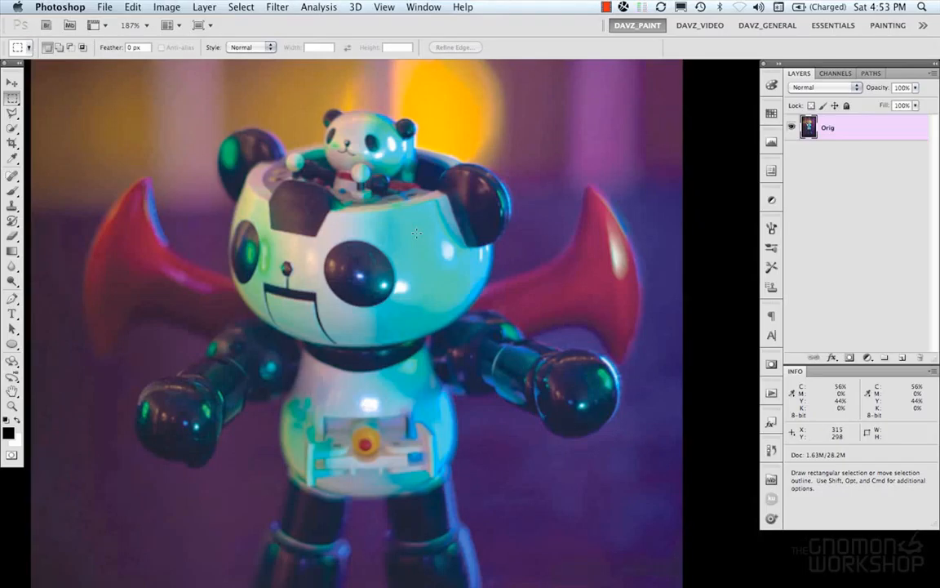
Display the foreground color controls and switch them from RGB to CMYK sliders
{"action": "left_click", "coordinate": [769, 84]}
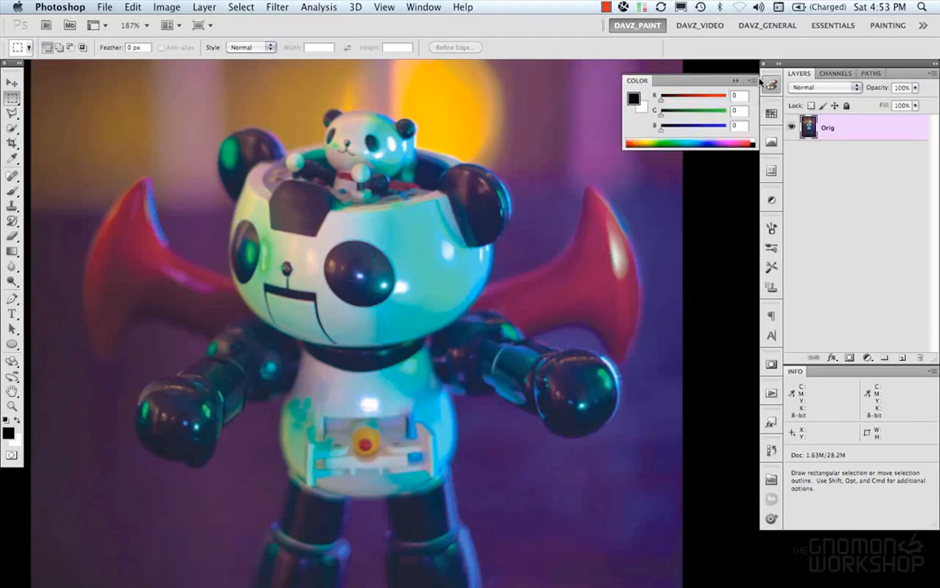
{"action": "left_click", "coordinate": [752, 80]}
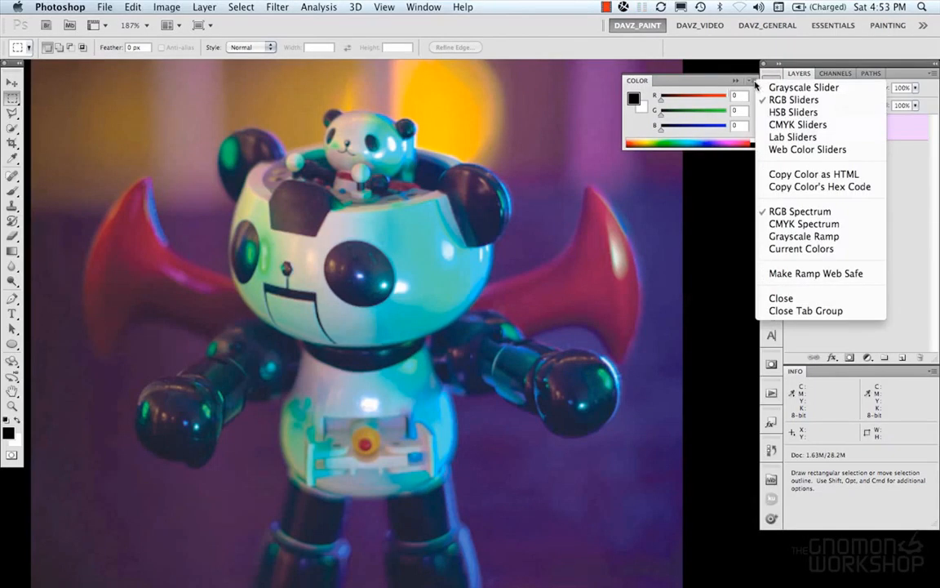
{"action": "left_click", "coordinate": [763, 124]}
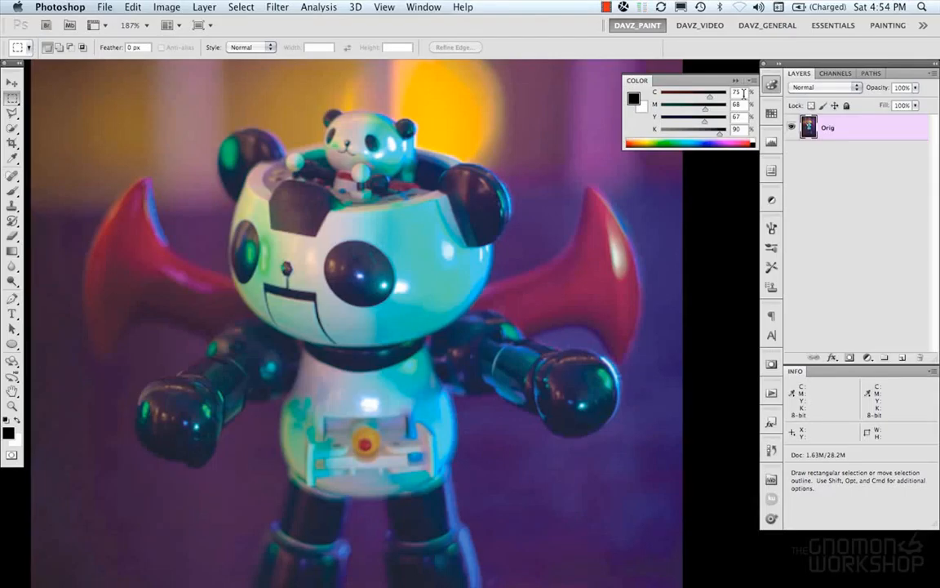
Mix a light pink foreground color from 21% cyan, 53% magenta, 32% yellow and 0% black, and collapse the color controls
{"action": "left_click", "coordinate": [656, 133]}
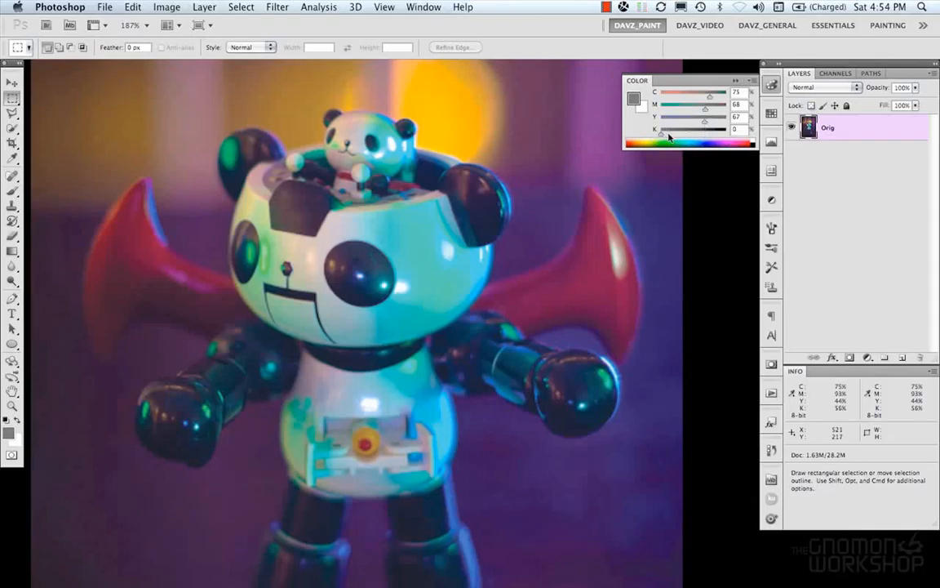
{"action": "mouse_move", "coordinate": [704, 111]}
{"action": "left_mouse_down"}
{"action": "mouse_move", "coordinate": [682, 106]}
{"action": "mouse_move", "coordinate": [682, 122]}
{"action": "mouse_move", "coordinate": [692, 97]}
{"action": "mouse_move", "coordinate": [675, 102]}
{"action": "mouse_move", "coordinate": [696, 111]}
{"action": "left_mouse_up"}
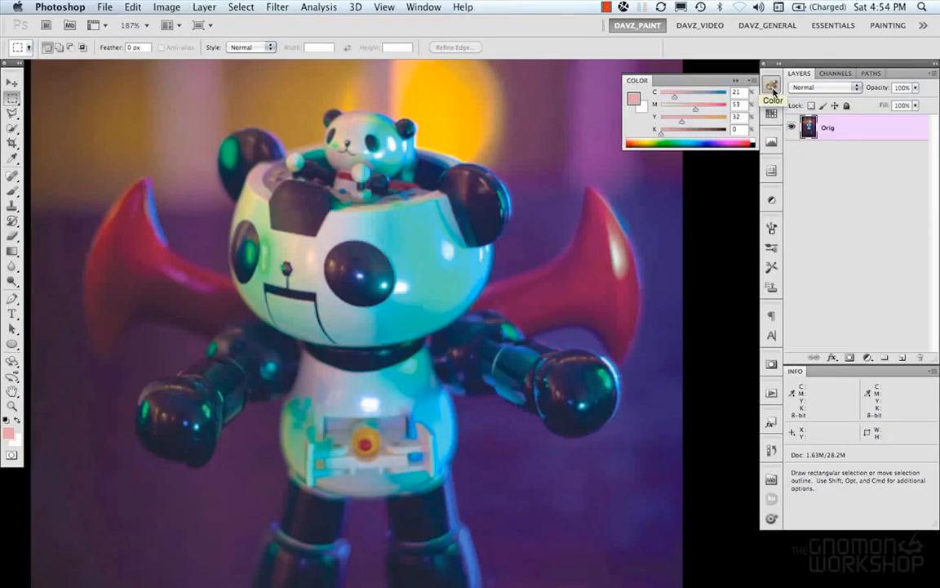
{"action": "left_click", "coordinate": [772, 88]}
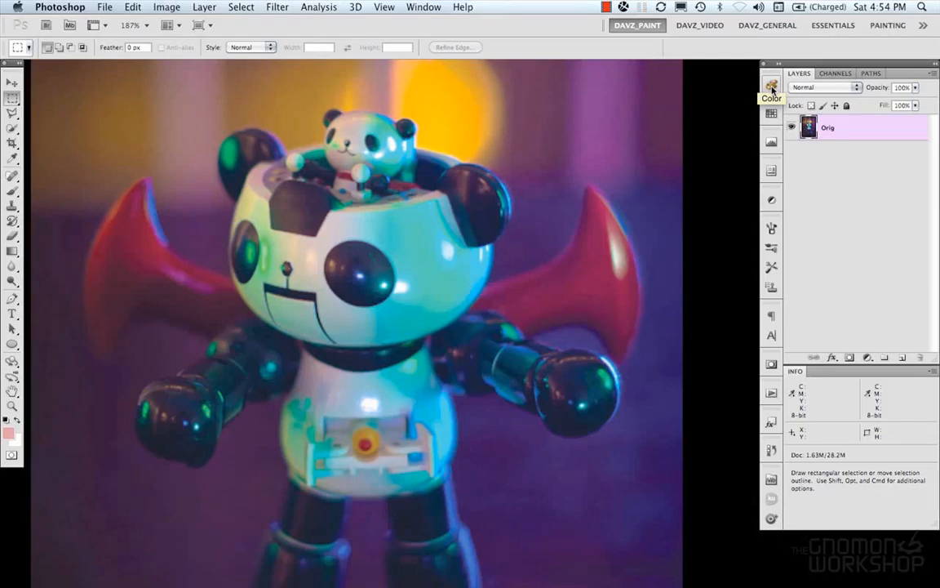
Convert the panda image from CMYK to Lab Color mode
{"action": "left_click", "coordinate": [167, 8]}
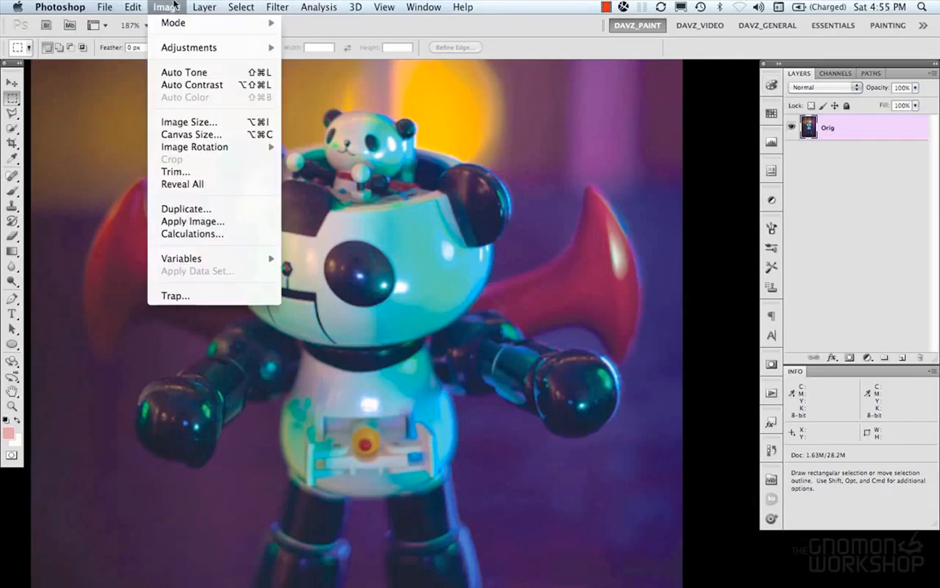
{"action": "mouse_move", "coordinate": [245, 23]}
{"action": "left_click", "coordinate": [311, 101]}
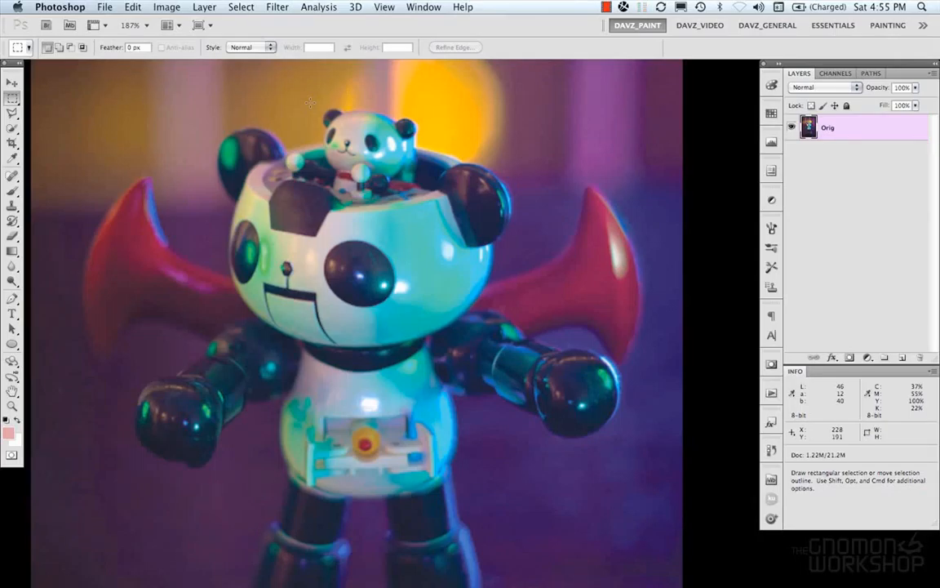
Display the foreground color controls and switch them to Lab sliders
{"action": "left_click", "coordinate": [771, 83]}
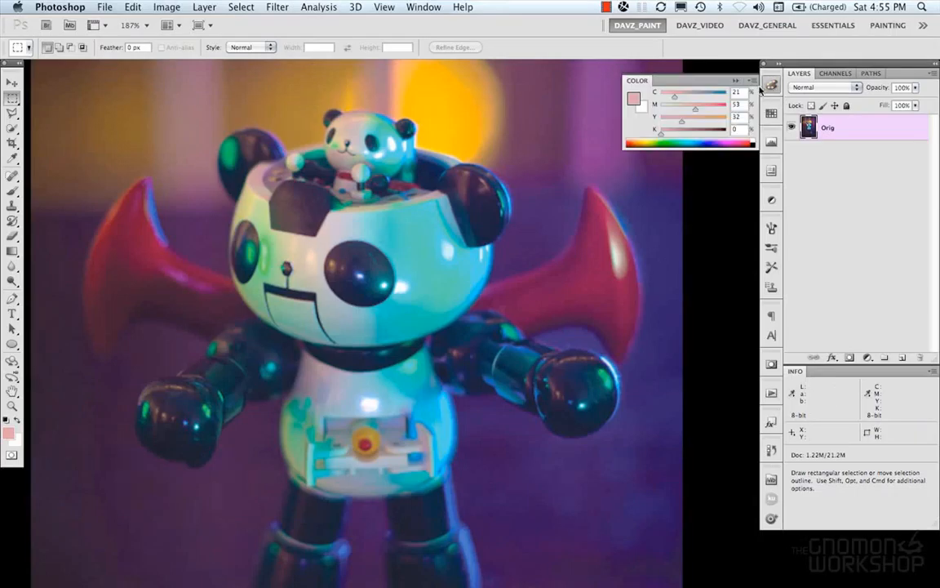
{"action": "left_click", "coordinate": [750, 80]}
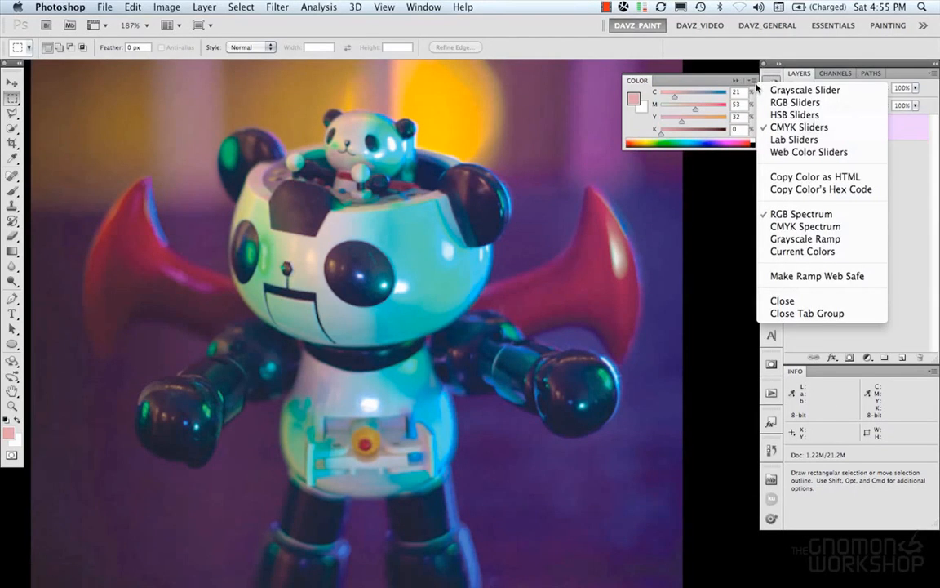
{"action": "left_click", "coordinate": [775, 140]}
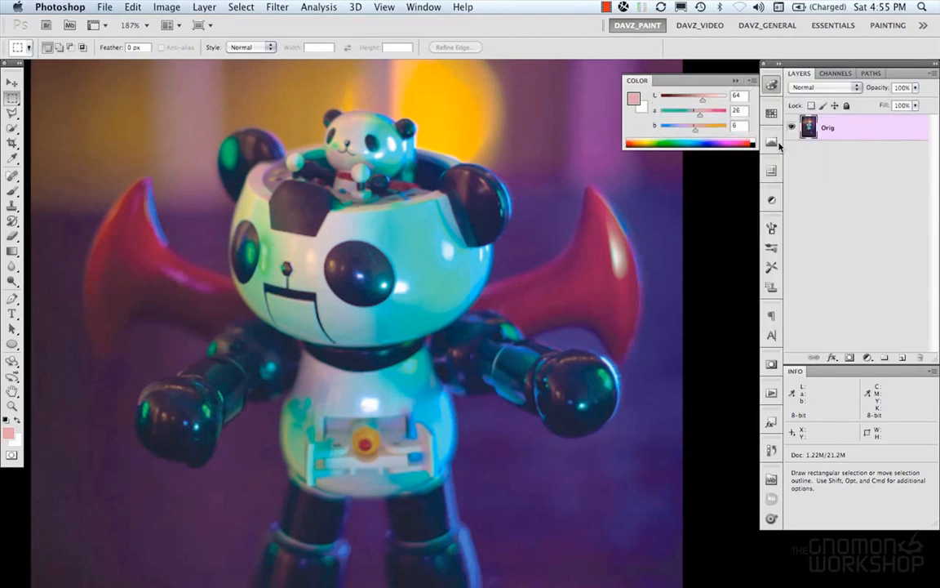
Open the foreground Color Picker and compare the color fields based on the L, a and b components
{"action": "left_click", "coordinate": [634, 98]}
{"action": "left_click_drag", "start_coordinate": [623, 83], "coordinate": [629, 172]}
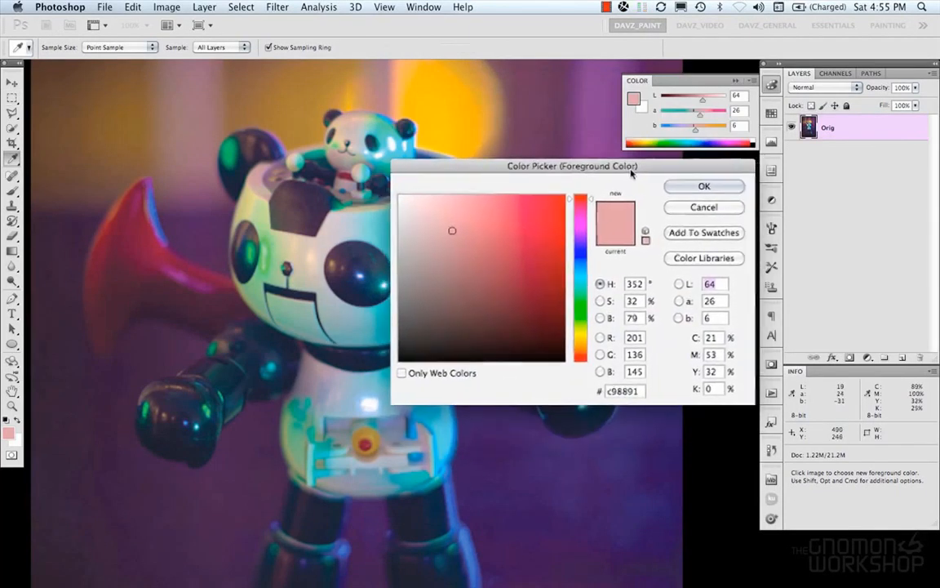
{"action": "left_click", "coordinate": [676, 284]}
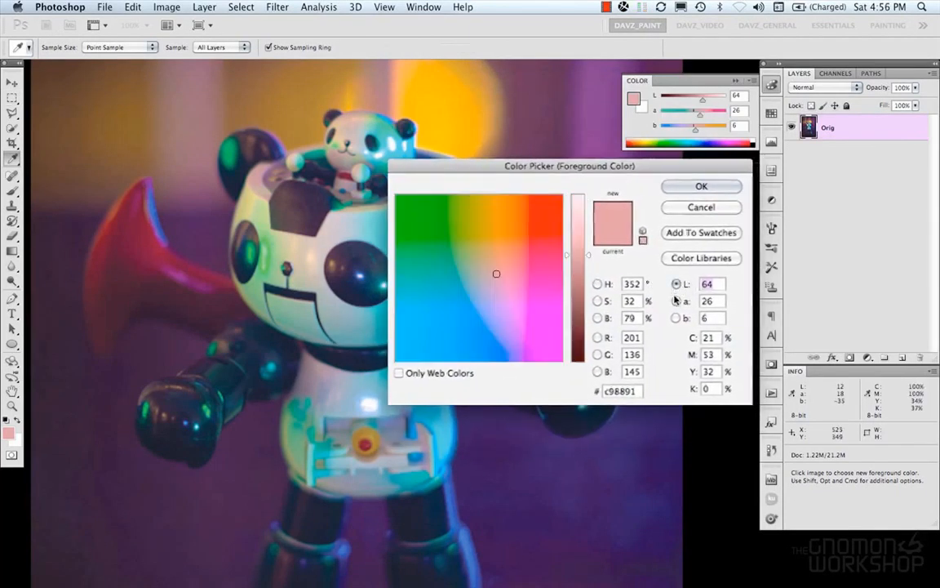
{"action": "left_click", "coordinate": [677, 301]}
{"action": "left_click", "coordinate": [676, 317]}
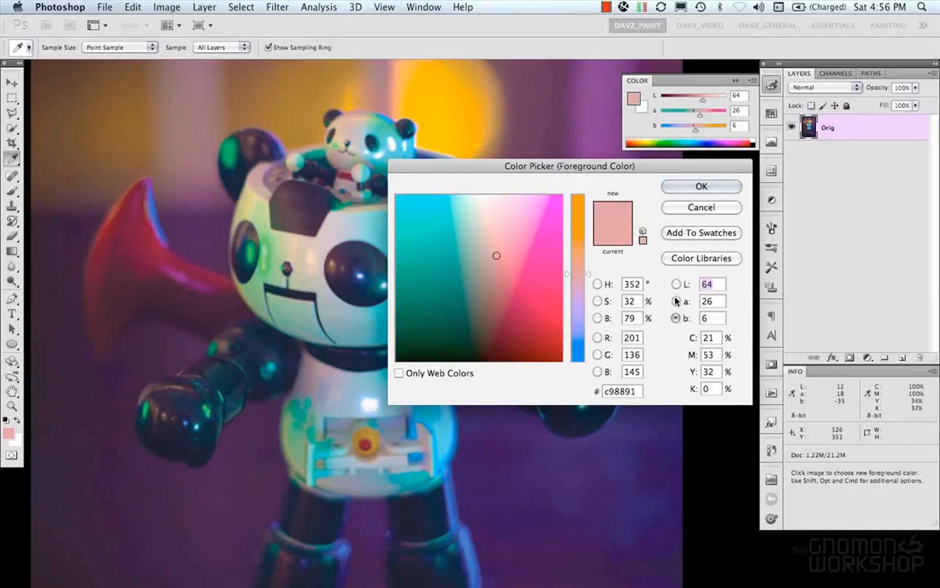
{"action": "left_click", "coordinate": [676, 284]}
{"action": "left_click", "coordinate": [676, 301]}
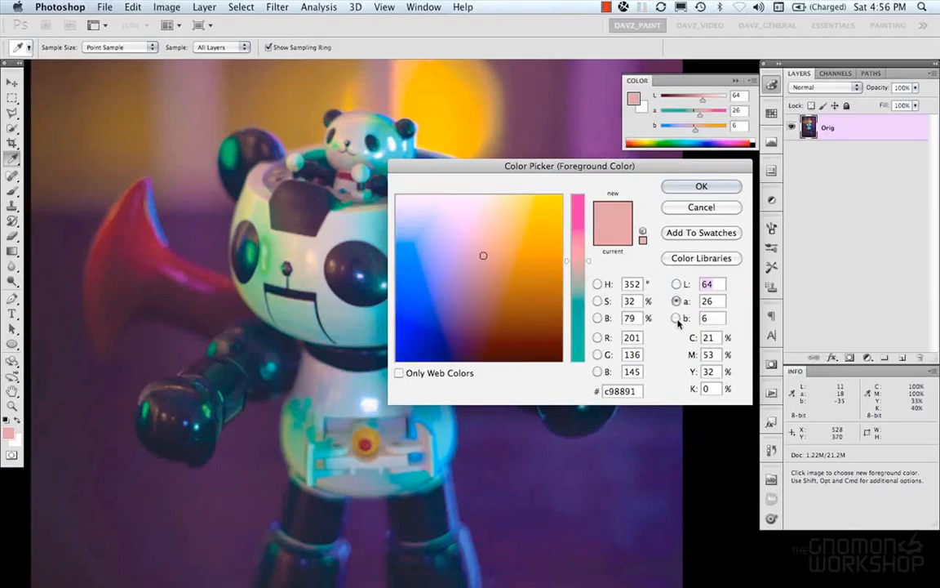
{"action": "left_click", "coordinate": [677, 318]}
{"action": "left_click", "coordinate": [676, 284]}
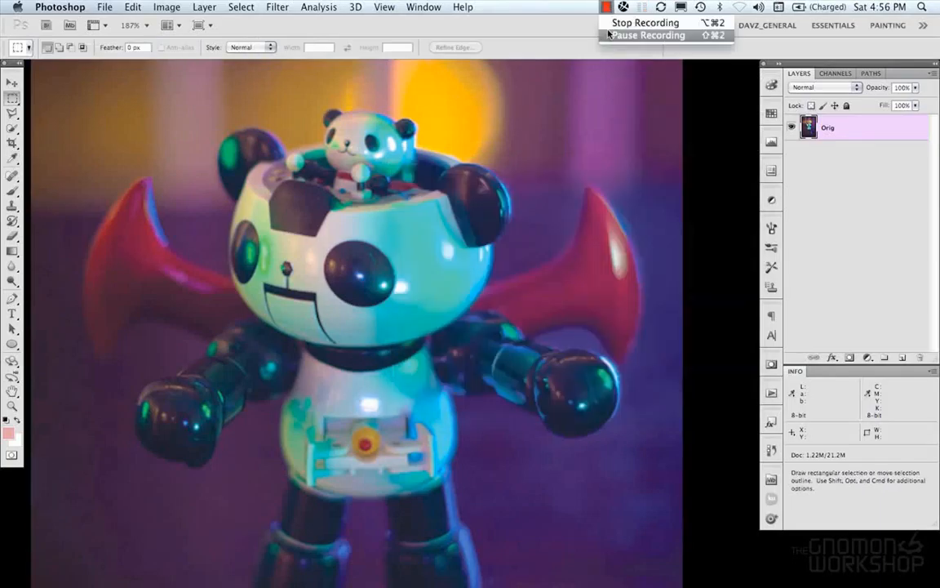
Convert the Lab panda image to Multichannel mode, flattening its layers
{"action": "left_click", "coordinate": [174, 9]}
{"action": "mouse_move", "coordinate": [177, 22]}
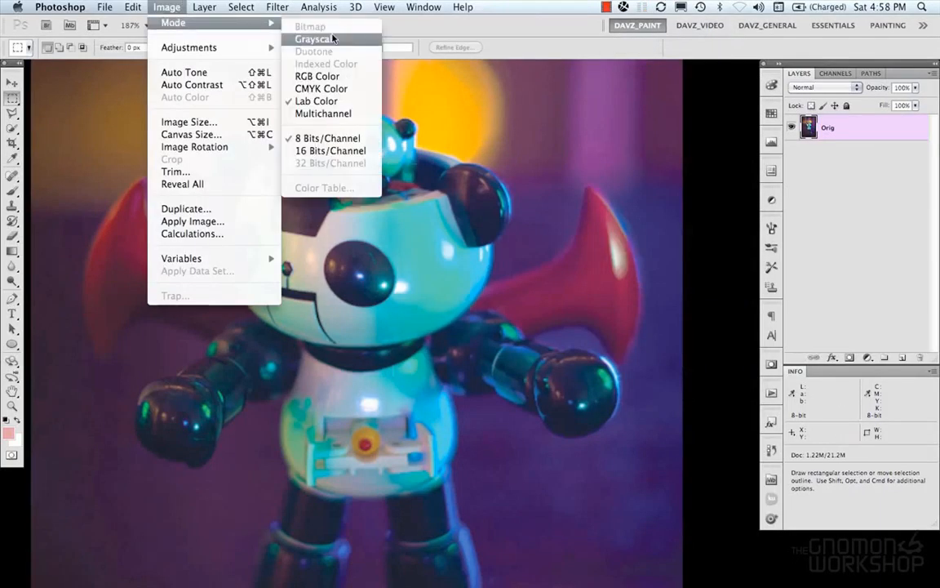
{"action": "left_click", "coordinate": [344, 115]}
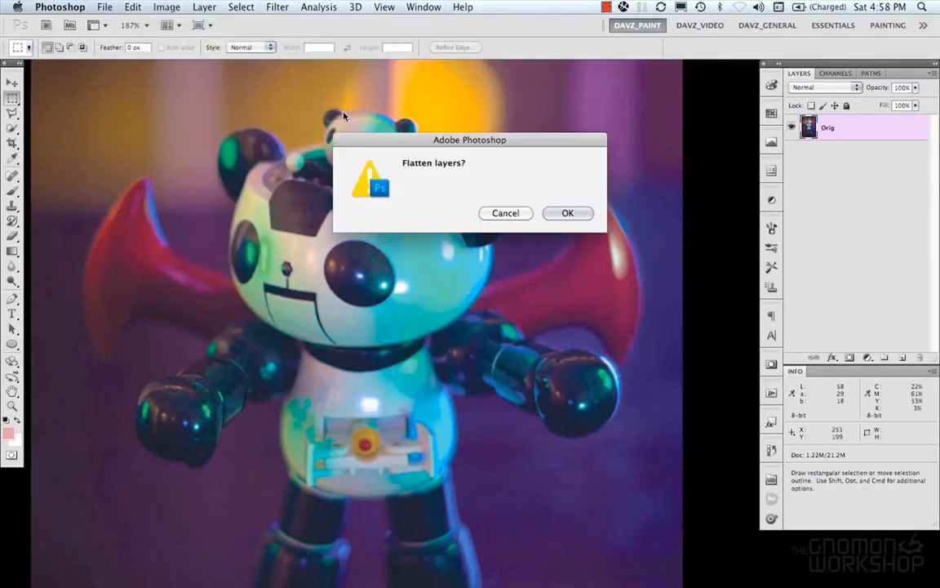
{"action": "left_click", "coordinate": [569, 215]}
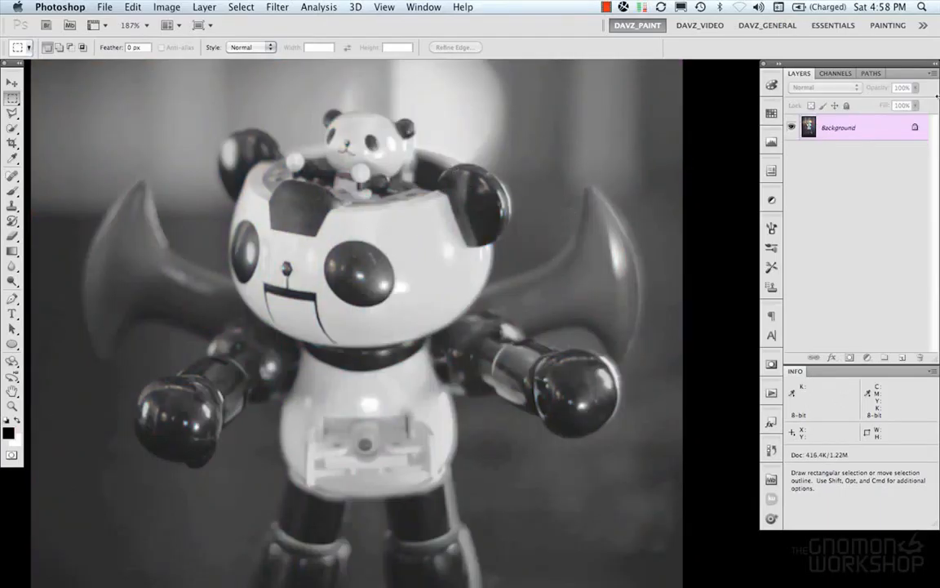
Examine the Multichannel image's individual channels and the available color mode options
{"action": "left_click", "coordinate": [843, 75]}
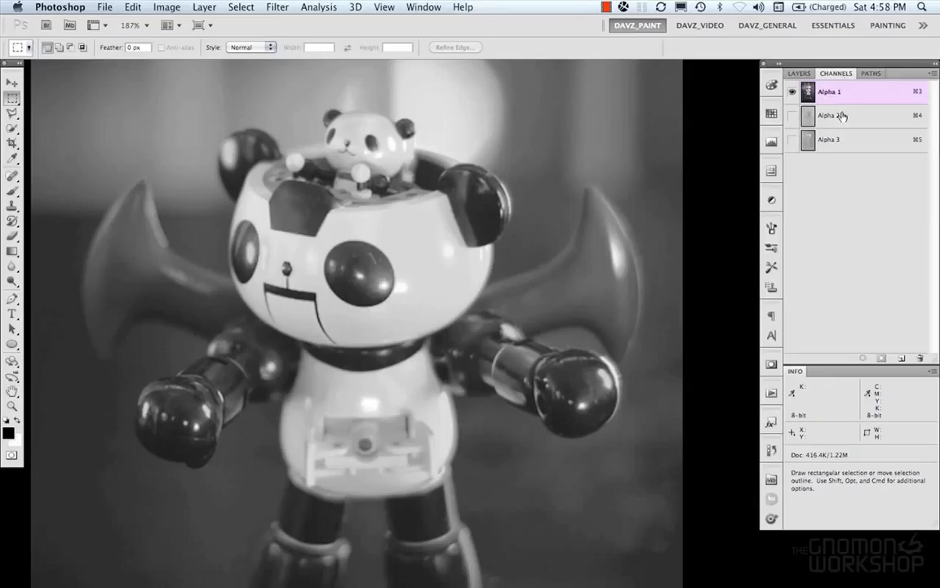
{"action": "left_click", "coordinate": [800, 74]}
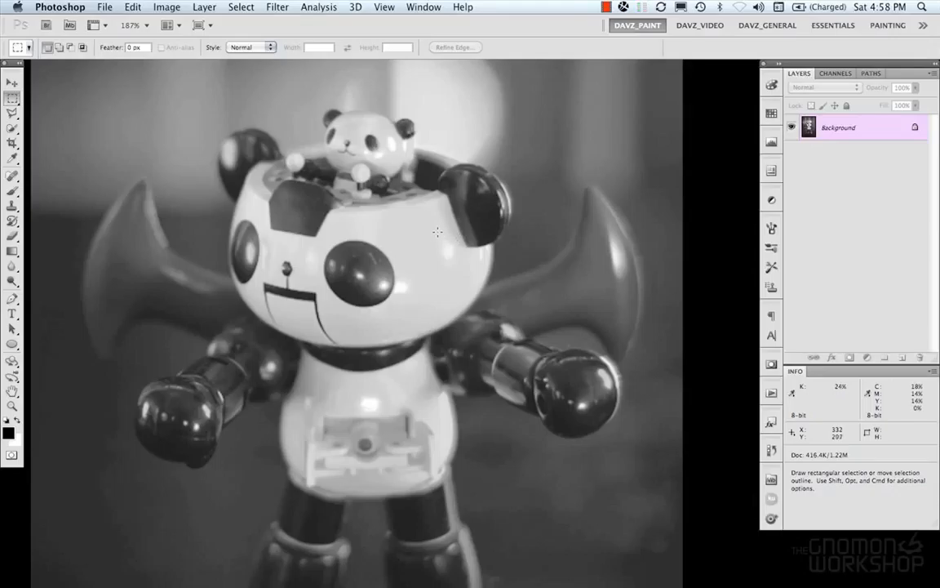
{"action": "left_click", "coordinate": [167, 7]}
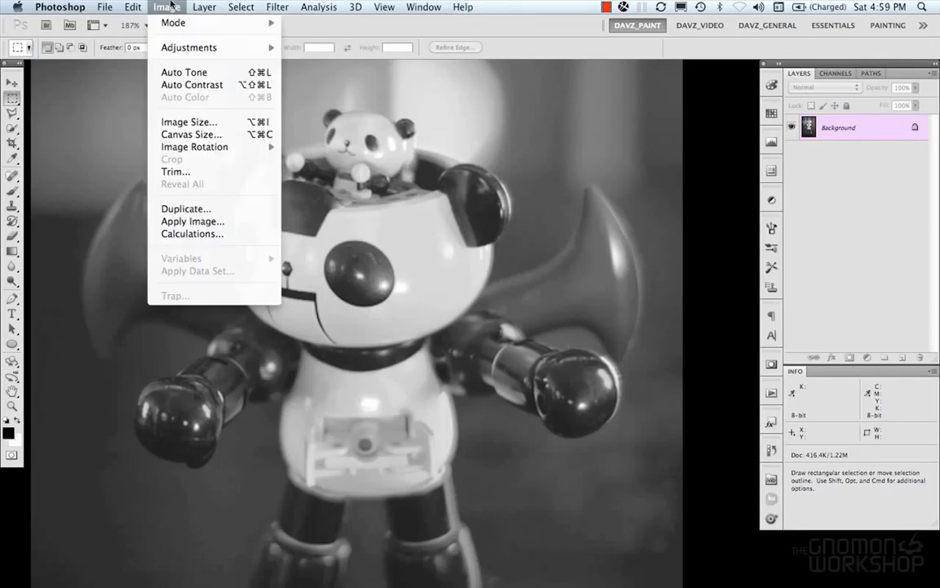
{"action": "mouse_move", "coordinate": [177, 22]}
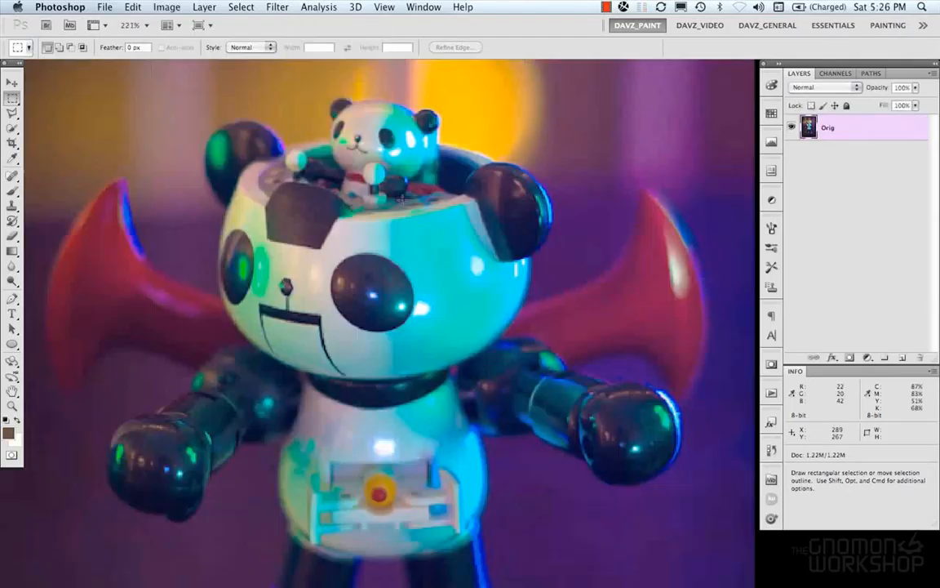
Open Color Settings for the RGB panda image and review the available settings presets
{"action": "left_click", "coordinate": [129, 8]}
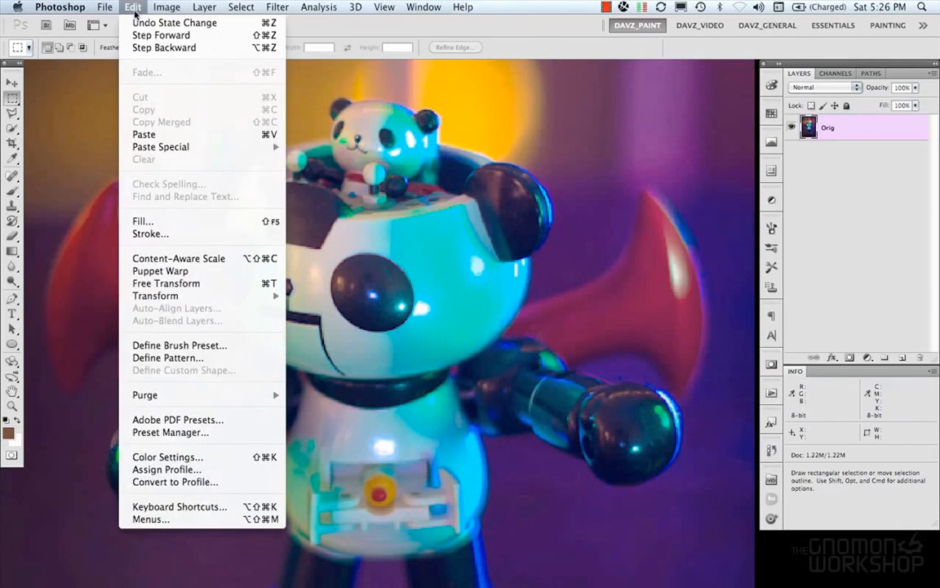
{"action": "left_click", "coordinate": [204, 463]}
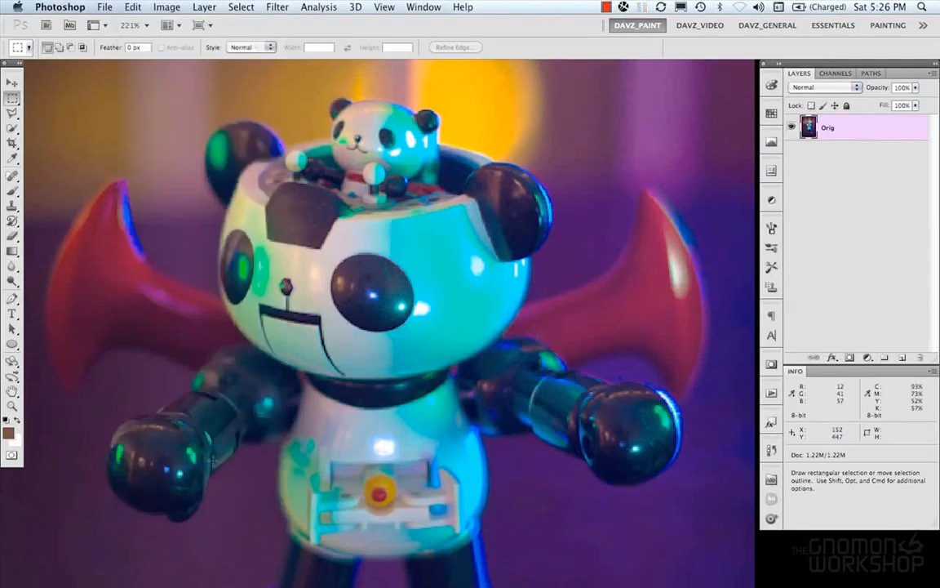
{"action": "left_click_drag", "start_coordinate": [457, 103], "coordinate": [489, 113]}
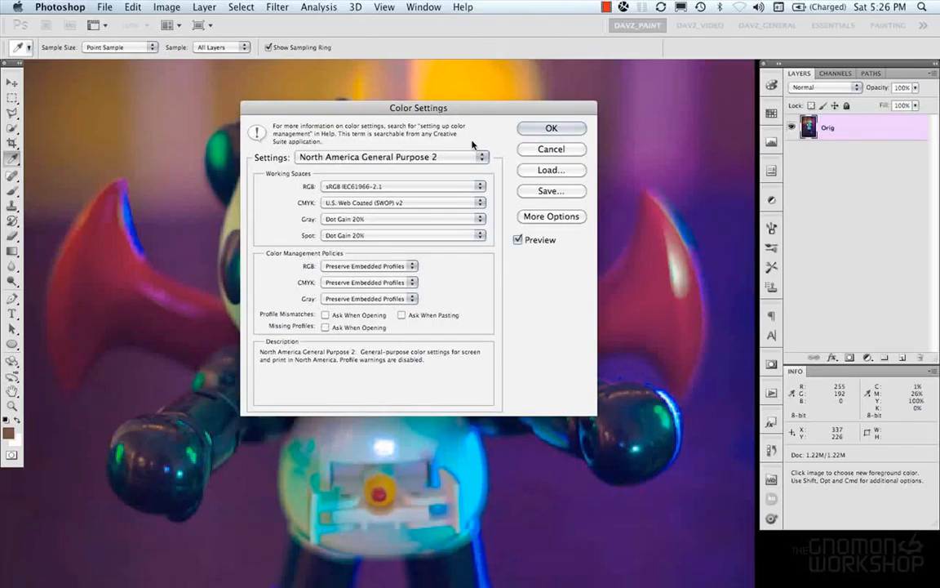
{"action": "left_click", "coordinate": [457, 156]}
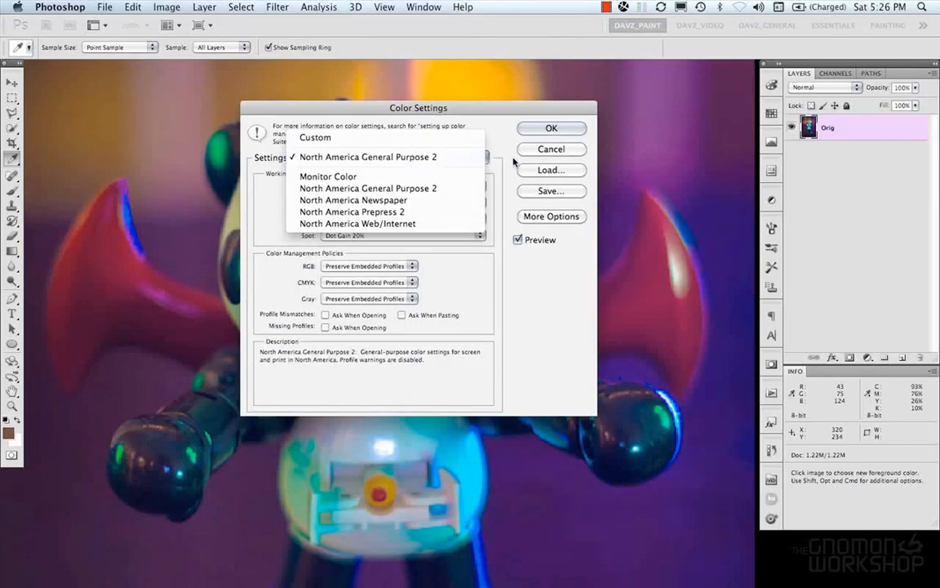
{"action": "left_click", "coordinate": [464, 155]}
Try the Monitor Color preset and switch the color settings back to North America General Purpose 2
{"action": "left_click", "coordinate": [467, 160]}
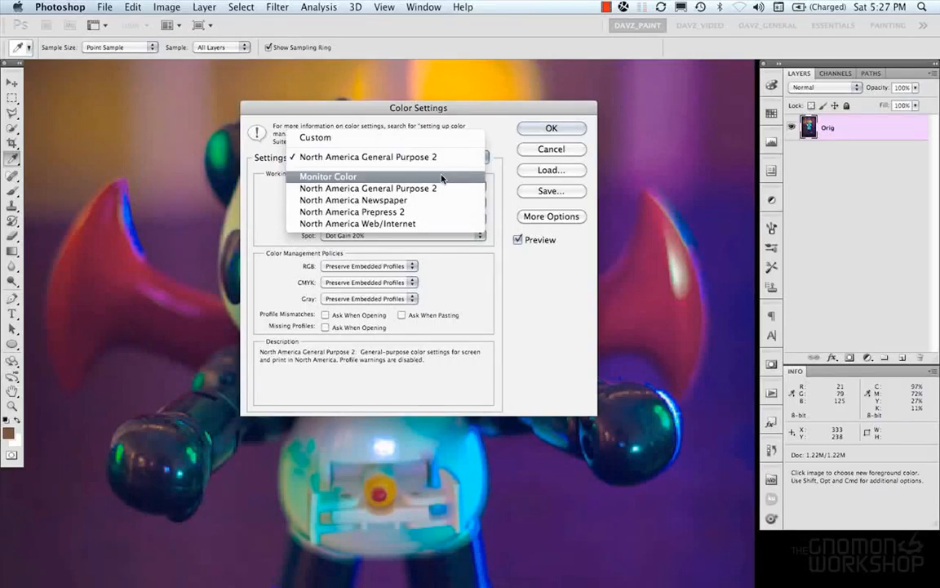
{"action": "left_click", "coordinate": [441, 178]}
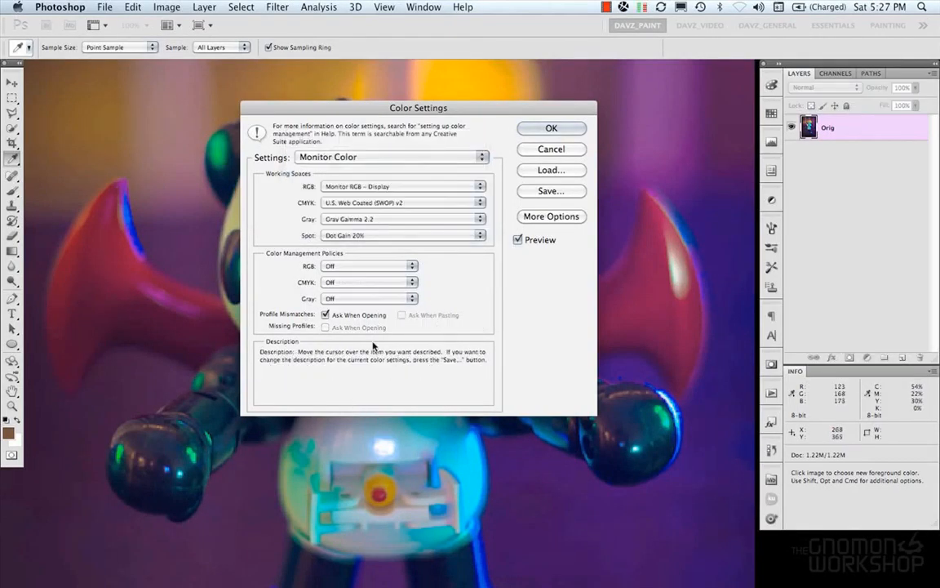
{"action": "mouse_move", "coordinate": [375, 161]}
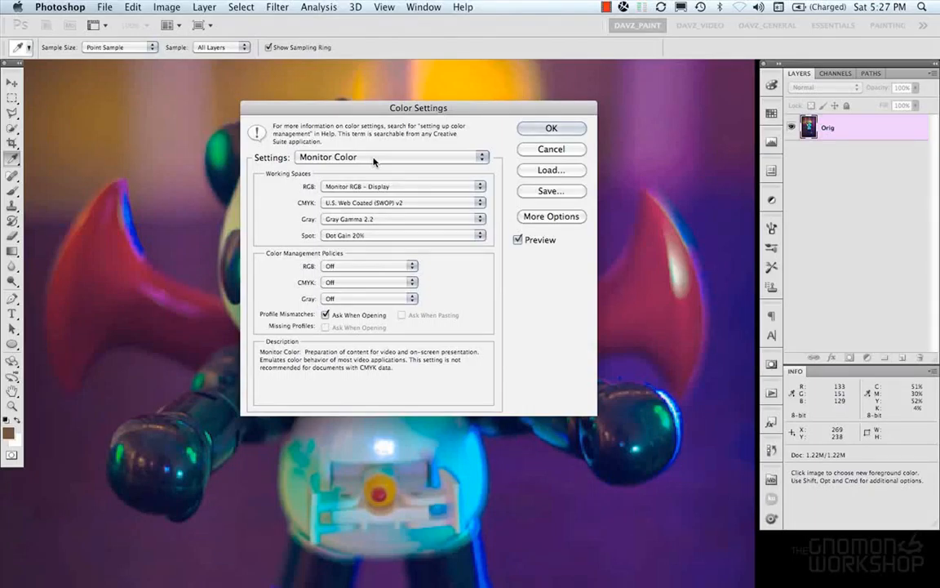
{"action": "left_click", "coordinate": [374, 160]}
{"action": "left_click", "coordinate": [374, 168]}
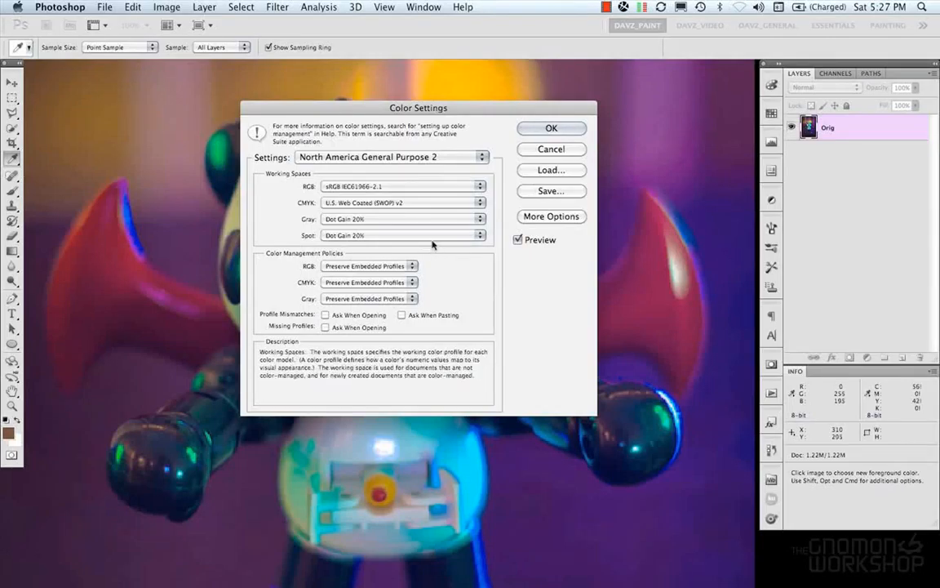
{"action": "left_click", "coordinate": [422, 161]}
{"action": "left_click", "coordinate": [423, 157]}
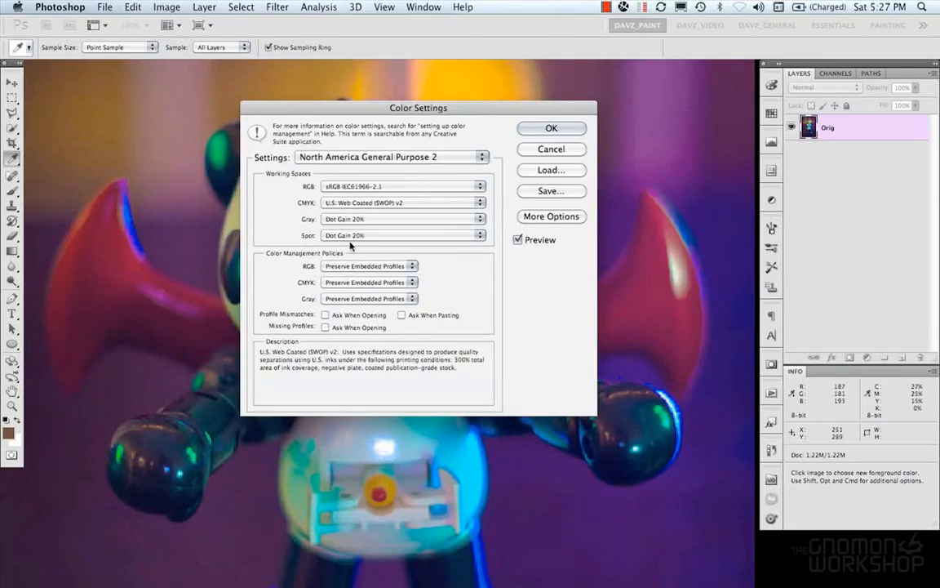
Review the available CMYK working spaces, keeping U.S. Web Coated (SWOP) v2
{"action": "left_click", "coordinate": [401, 204]}
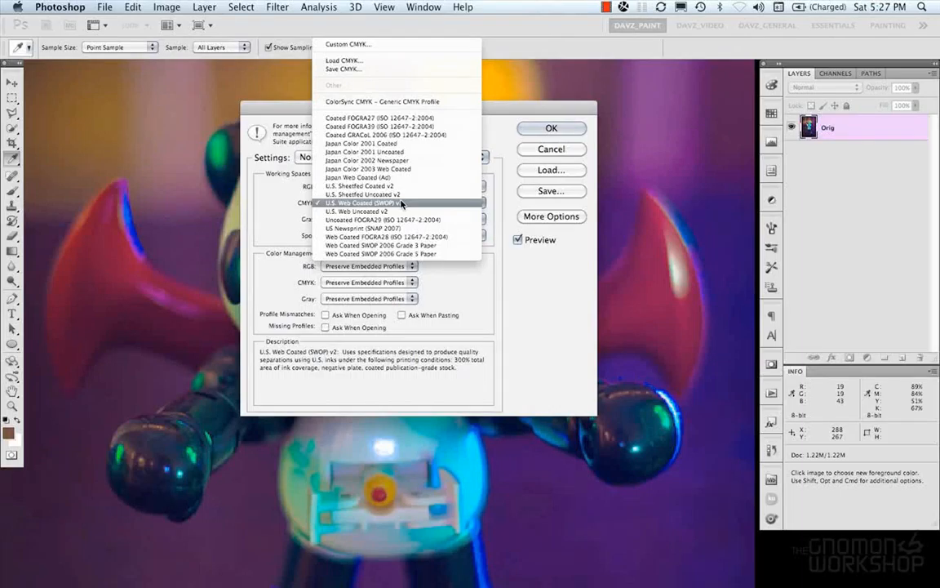
{"action": "left_click", "coordinate": [400, 204]}
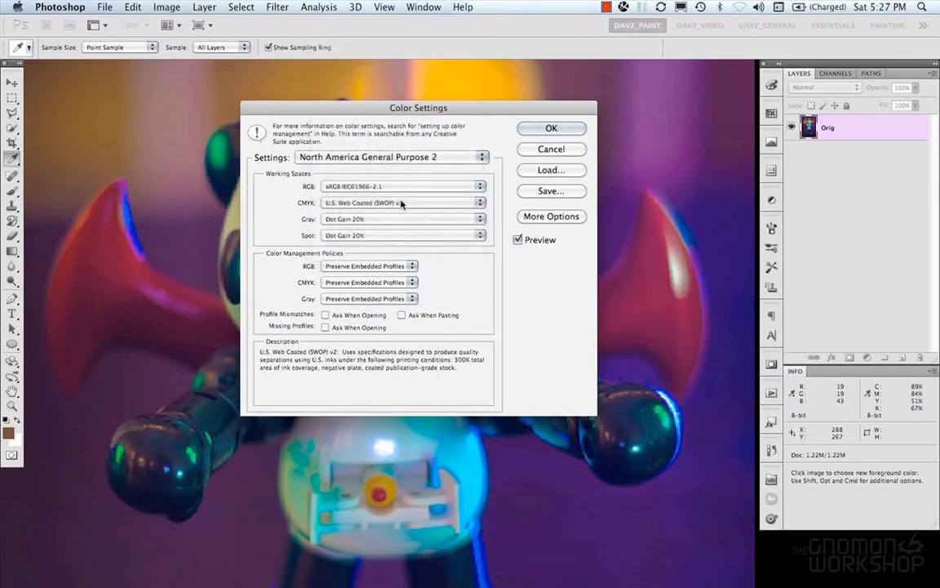
{"action": "left_click", "coordinate": [400, 203]}
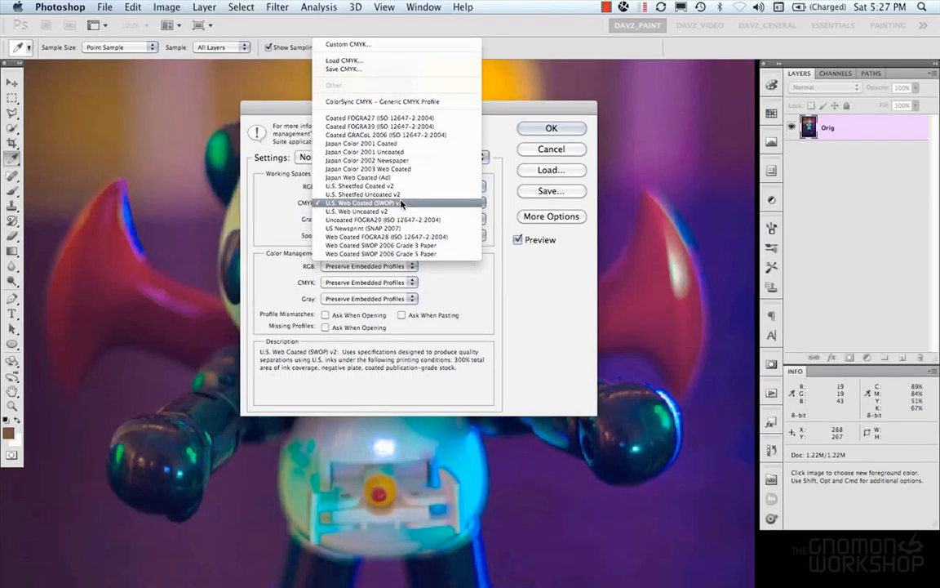
{"action": "left_click", "coordinate": [401, 203]}
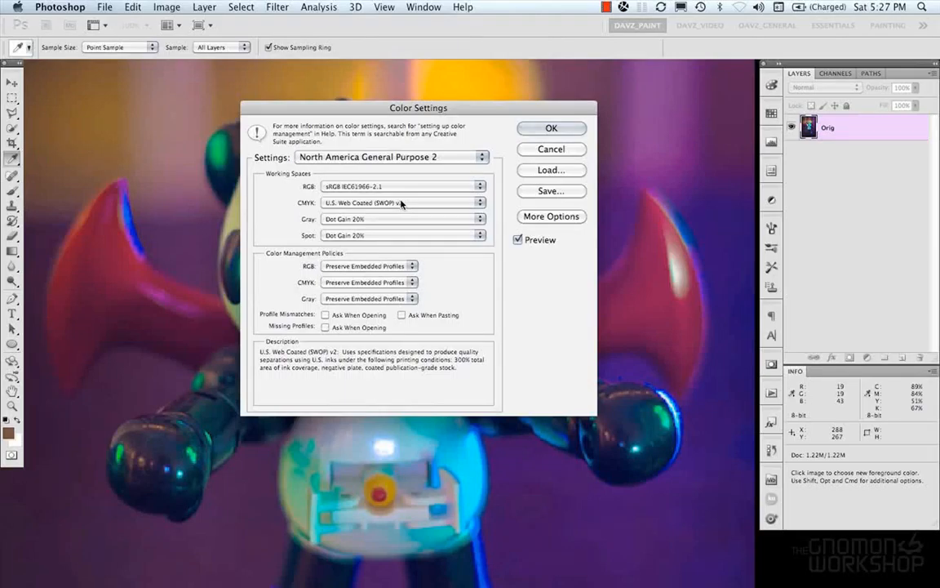
Review the RGB color management policy options and their descriptions, keeping Preserve Embedded Profiles
{"action": "mouse_move", "coordinate": [297, 269]}
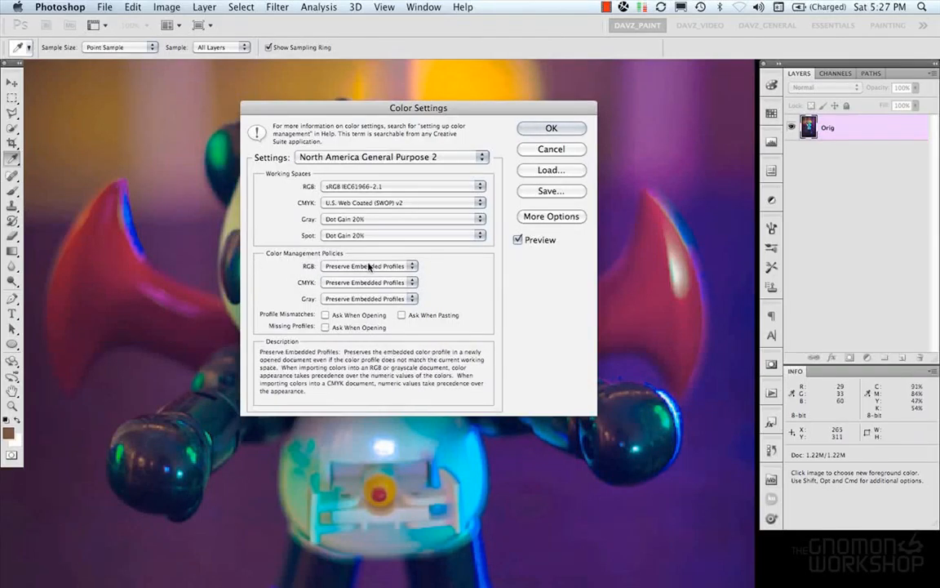
{"action": "left_click", "coordinate": [369, 267]}
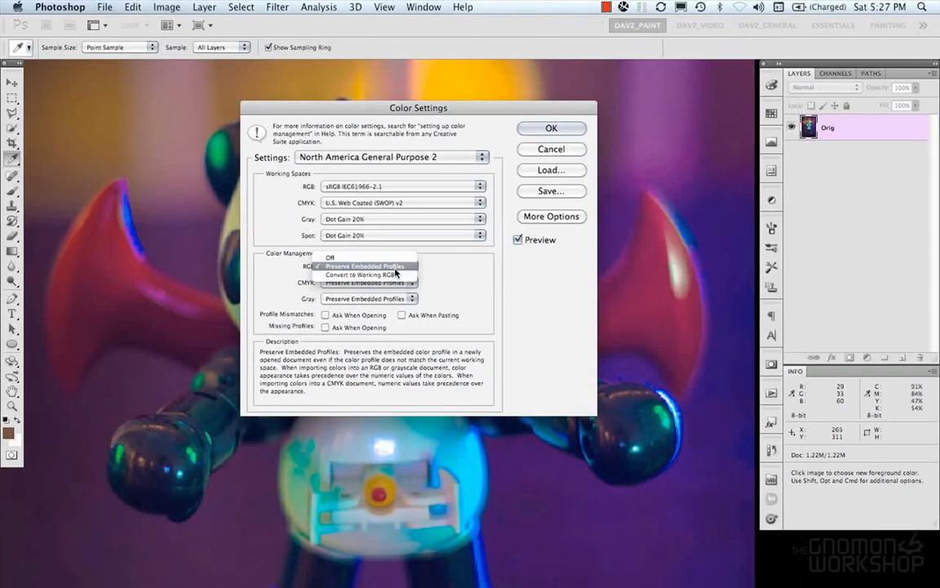
{"action": "left_click", "coordinate": [395, 267]}
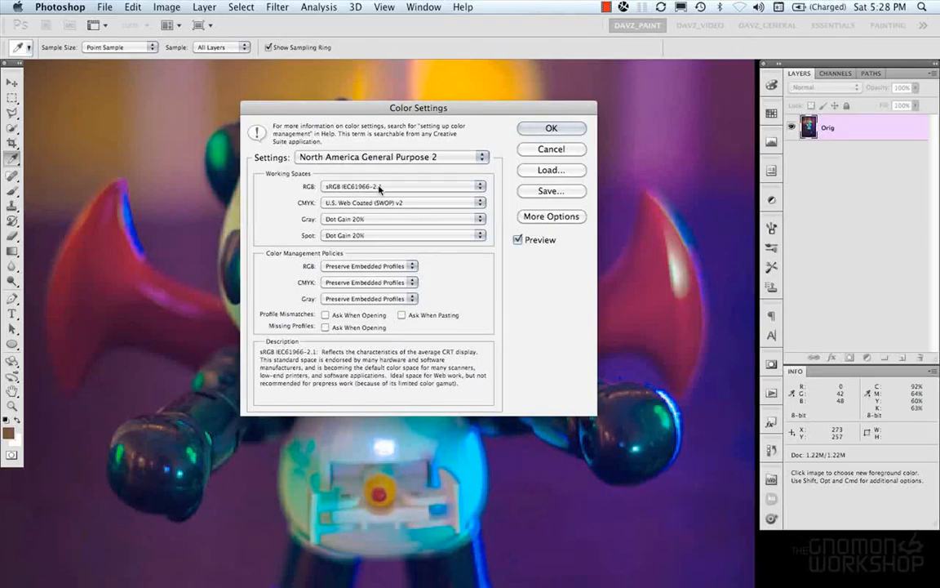
{"action": "left_click", "coordinate": [369, 266]}
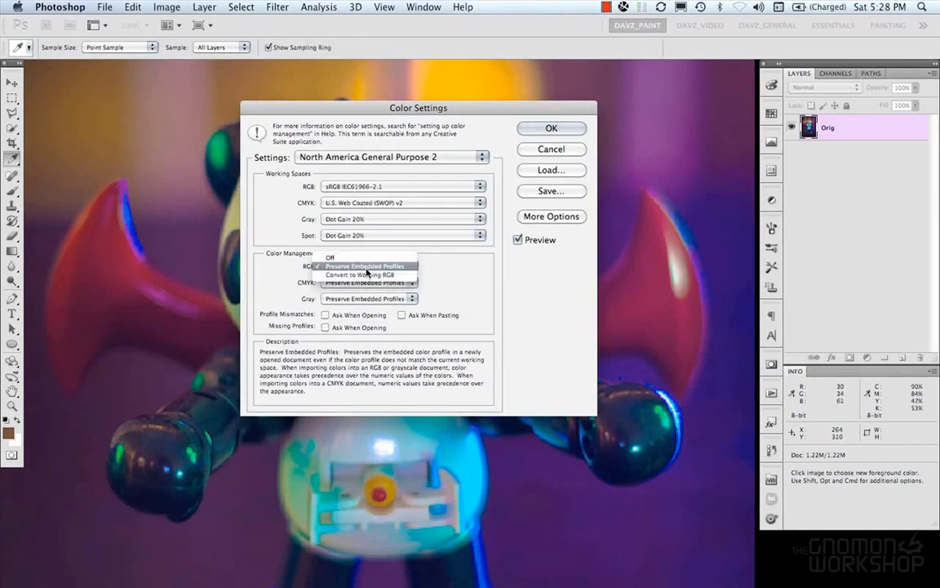
{"action": "left_click", "coordinate": [366, 270]}
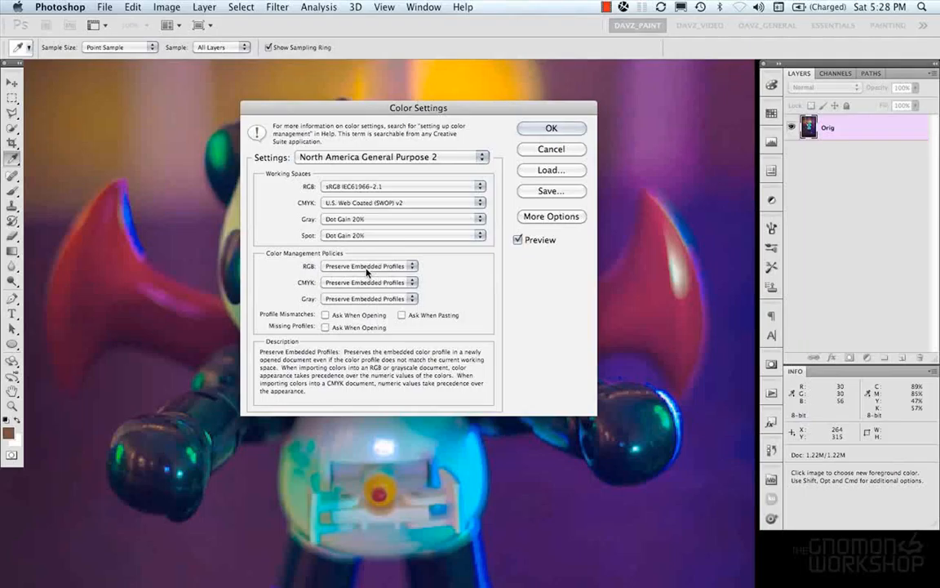
Enable the ask options for profile mismatches when opening and pasting and for missing profiles, keeping the CMYK policy on Preserve Embedded Profiles
{"action": "left_click", "coordinate": [326, 315]}
{"action": "left_click", "coordinate": [326, 328]}
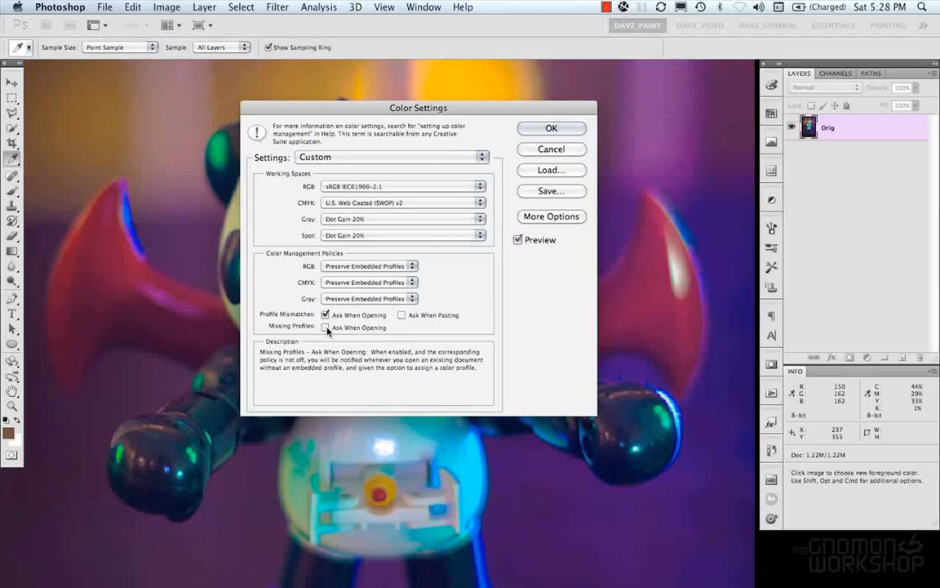
{"action": "left_click", "coordinate": [399, 315]}
{"action": "left_click", "coordinate": [385, 285]}
{"action": "left_click", "coordinate": [385, 284]}
{"action": "left_click", "coordinate": [385, 285]}
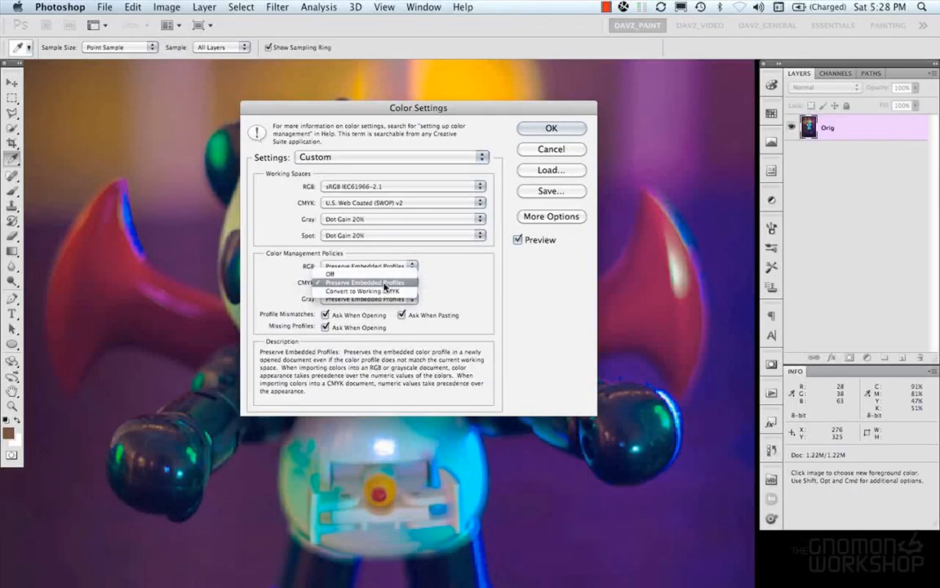
{"action": "left_click", "coordinate": [385, 285]}
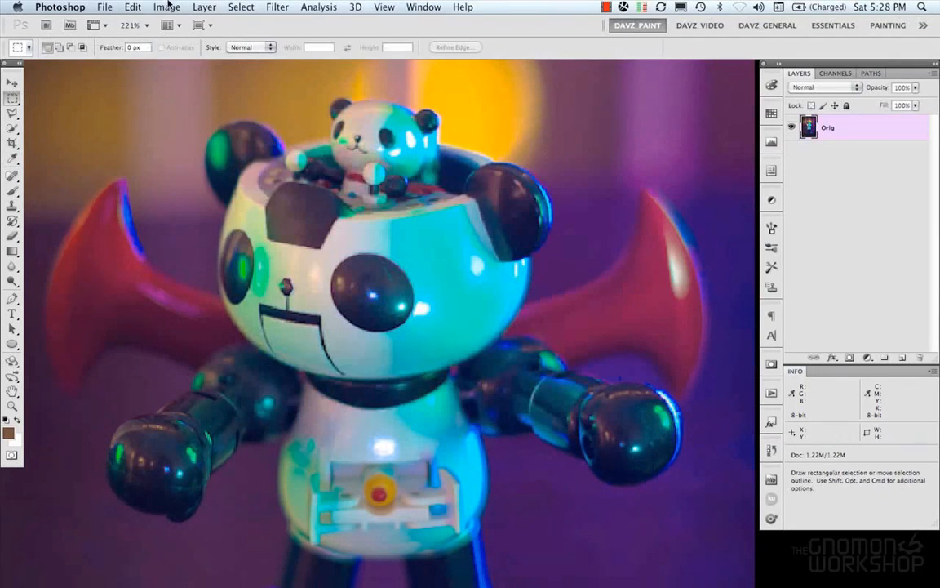
Preview the panda image unmanaged and in Working RGB, and assign it the Adobe RGB (1998) profile
{"action": "left_click", "coordinate": [168, 6]}
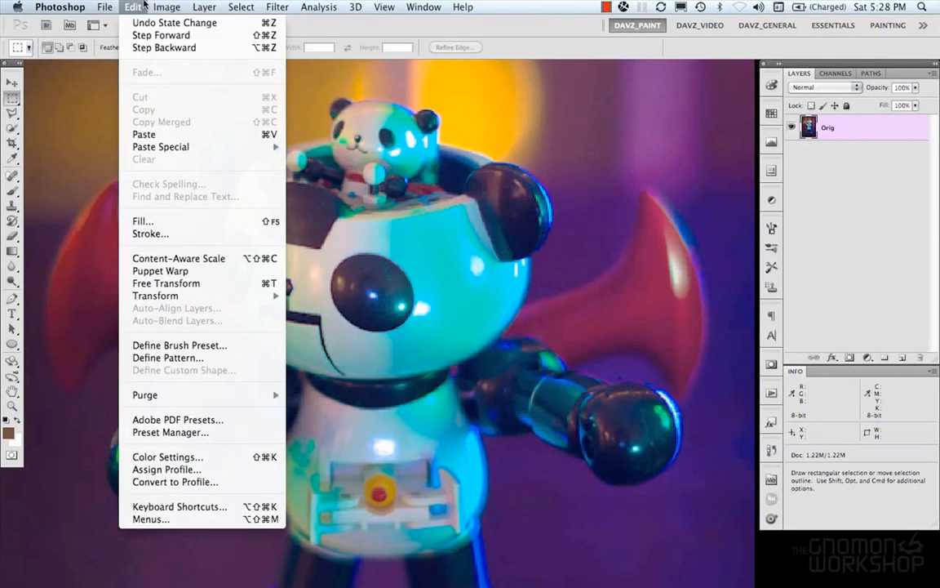
{"action": "left_click", "coordinate": [195, 470]}
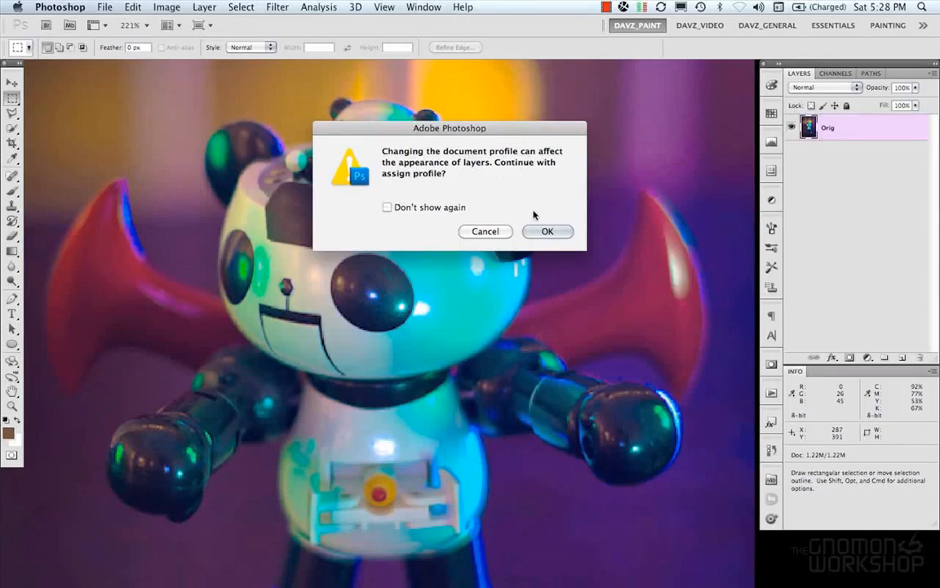
{"action": "left_click", "coordinate": [544, 231]}
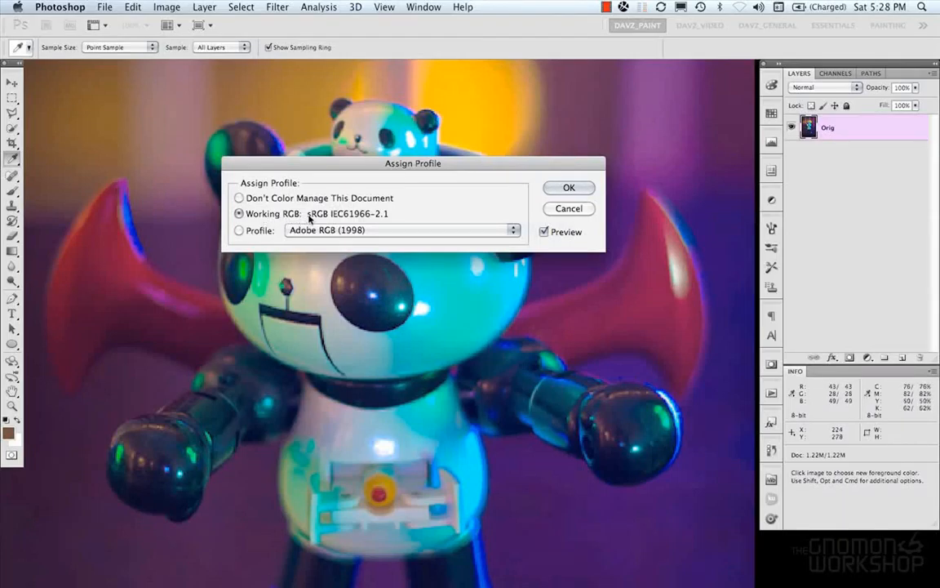
{"action": "left_click", "coordinate": [313, 200]}
{"action": "left_click", "coordinate": [311, 213]}
{"action": "left_click", "coordinate": [261, 232]}
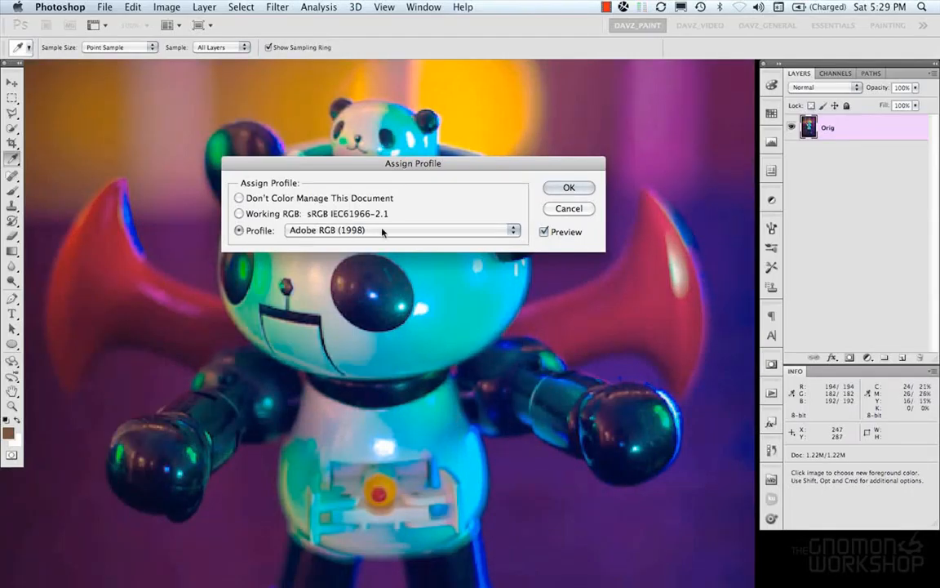
{"action": "left_click", "coordinate": [238, 213]}
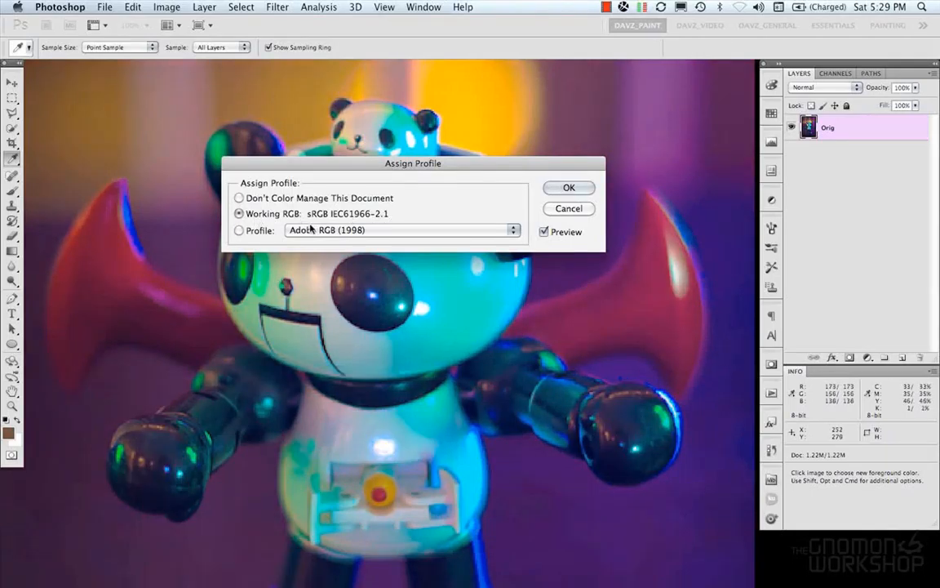
{"action": "left_click", "coordinate": [238, 230]}
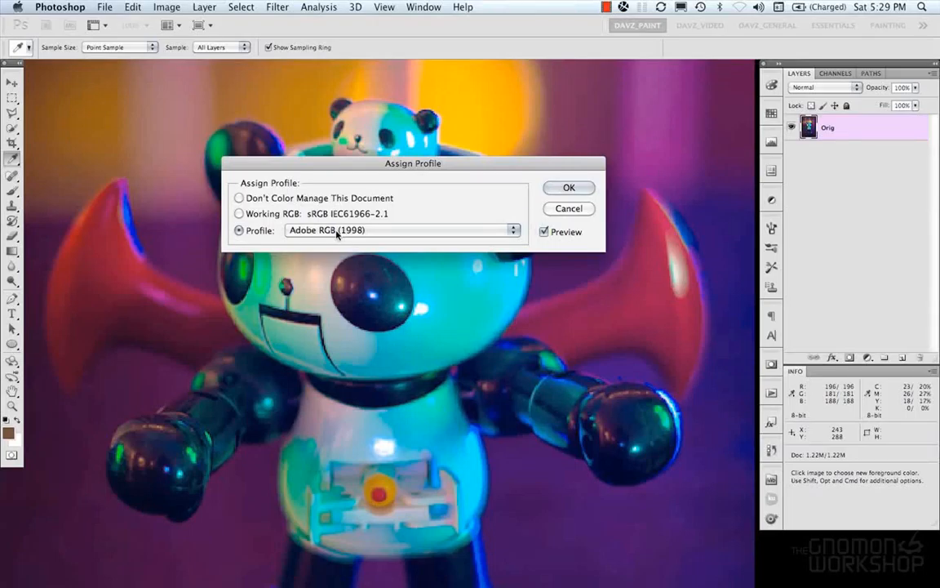
{"action": "left_click", "coordinate": [556, 189]}
{"action": "key", "text": "m"}
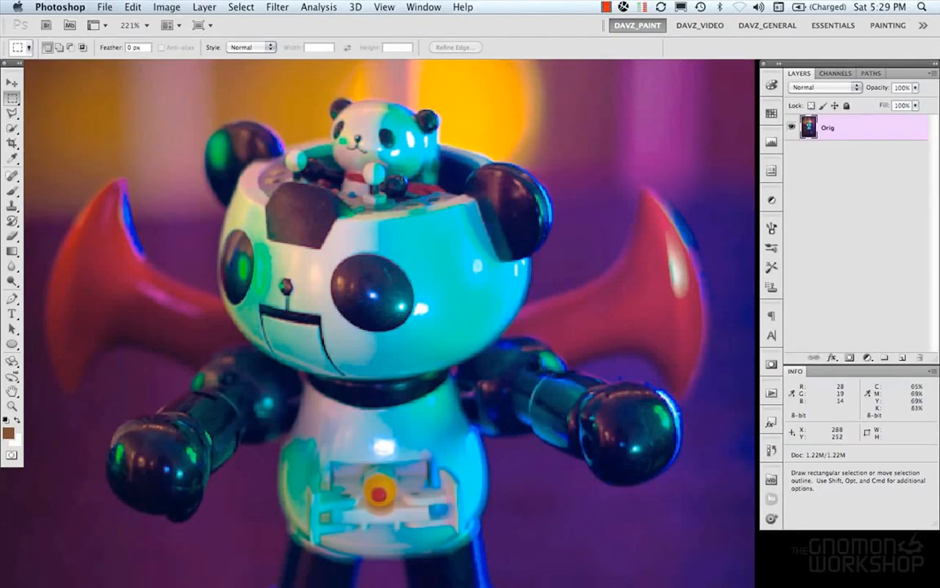
Save the image in Photoshop format as ColorModes_Adobe1998.psd with the Adobe RGB (1998) color profile embedded
{"action": "left_click", "coordinate": [105, 8]}
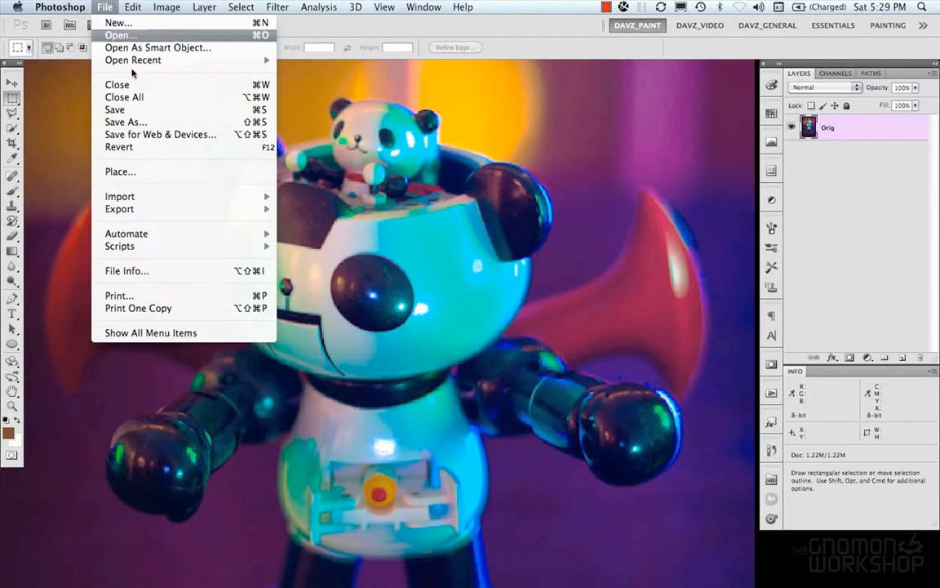
{"action": "left_click", "coordinate": [126, 121]}
{"action": "left_click", "coordinate": [440, 99]}
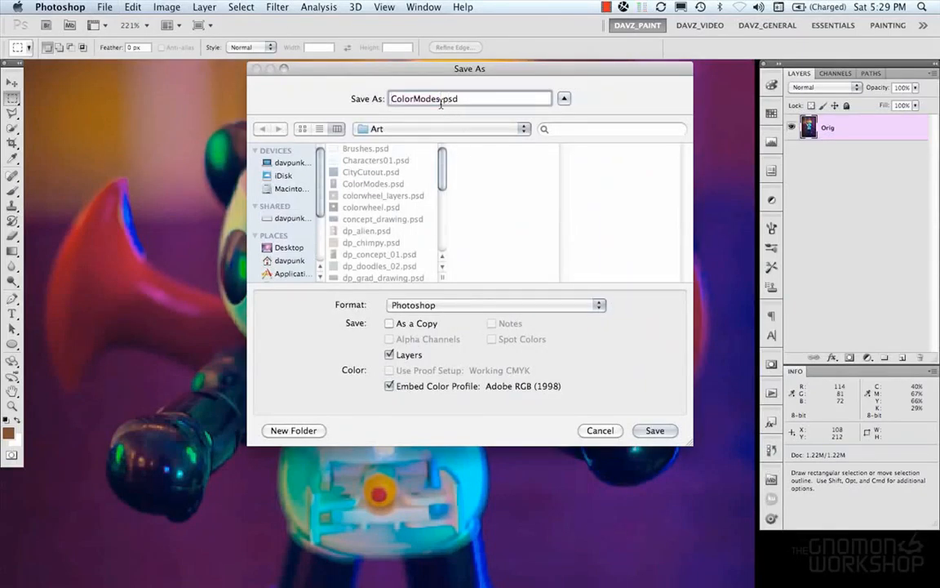
{"action": "type", "text": "_Adobe1998"}
{"action": "left_click", "coordinate": [654, 430]}
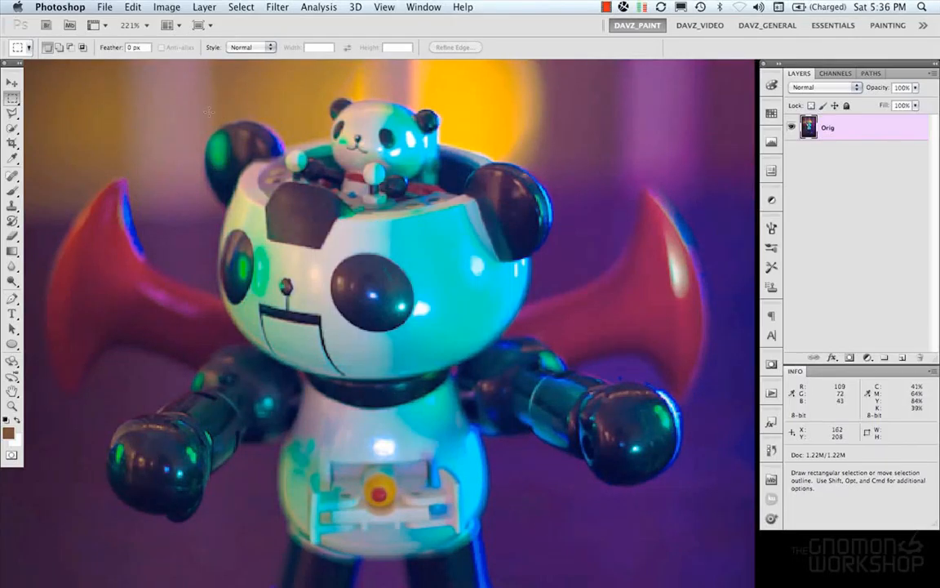
Convert the sRGB panda image to the Working CMYK – U.S. Web Coated (SWOP) v2 profile, keeping the Adobe (ACE) engine and Relative Colorimetric intent
{"action": "left_click", "coordinate": [132, 6]}
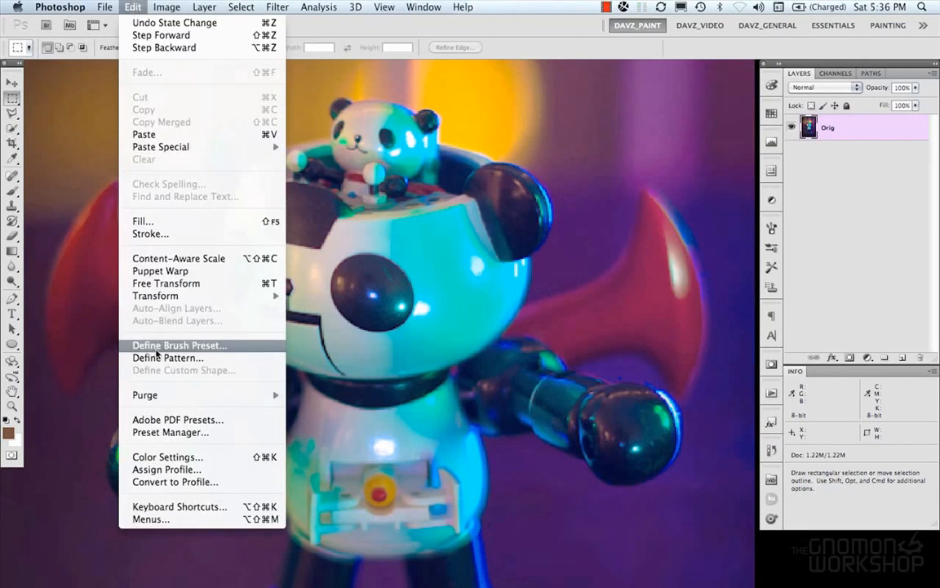
{"action": "left_click", "coordinate": [186, 482]}
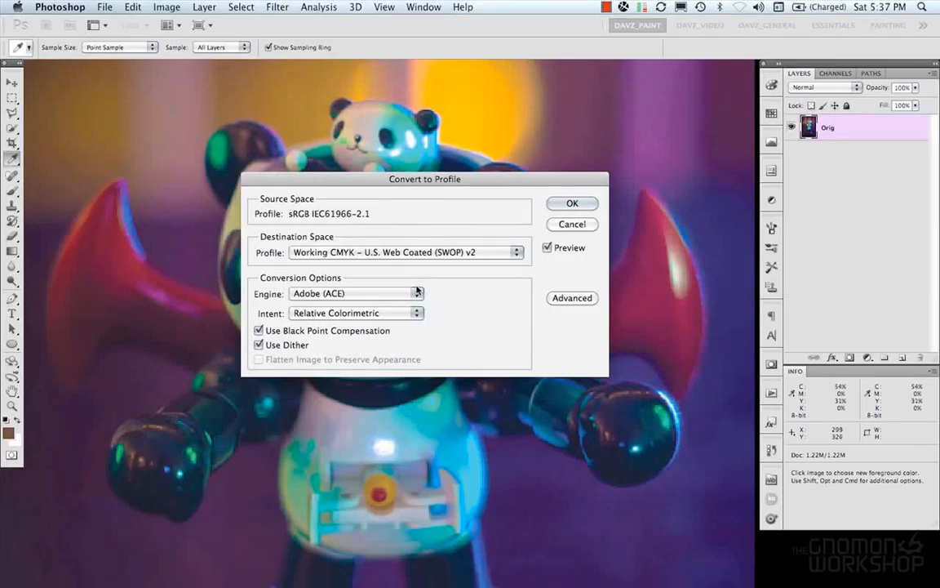
{"action": "left_click", "coordinate": [326, 293]}
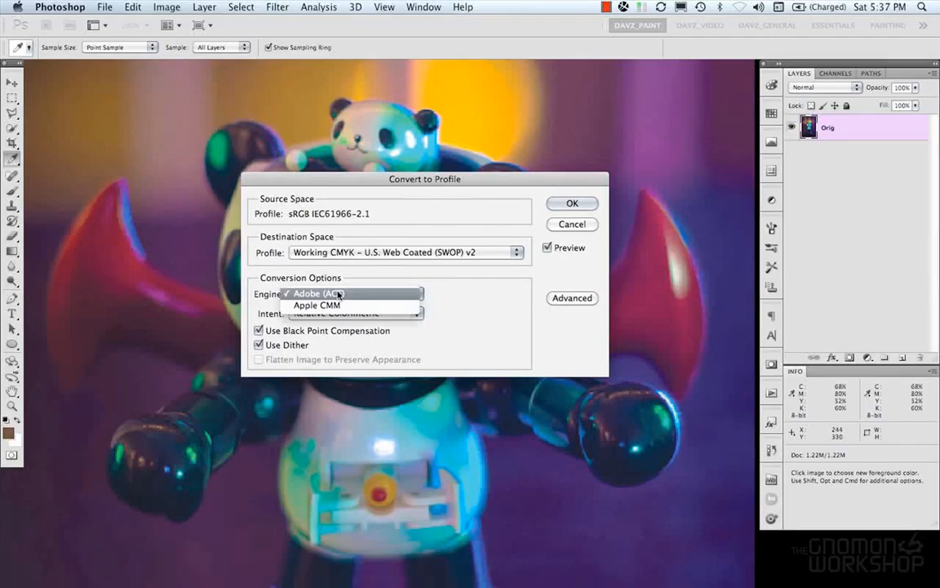
{"action": "left_click", "coordinate": [276, 295]}
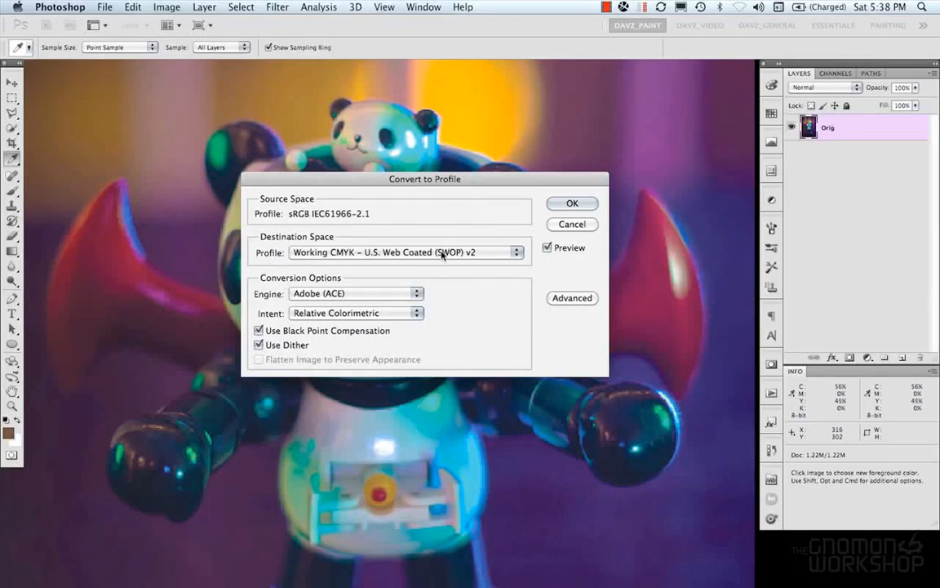
{"action": "left_click", "coordinate": [394, 249]}
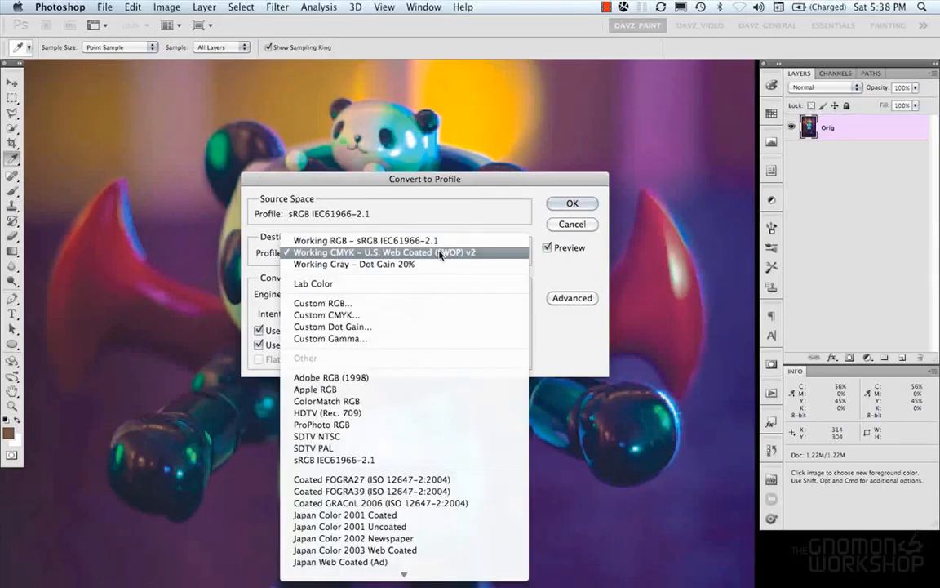
{"action": "left_click", "coordinate": [542, 279]}
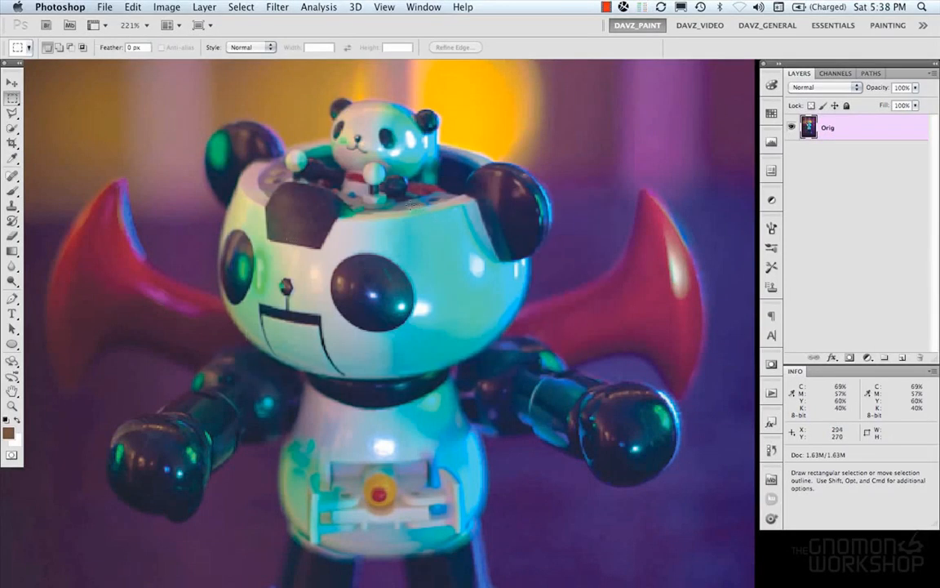
Examine the foreground color values, color sliders, swatches and histogram of the CMYK-converted panda image
{"action": "left_click", "coordinate": [8, 432]}
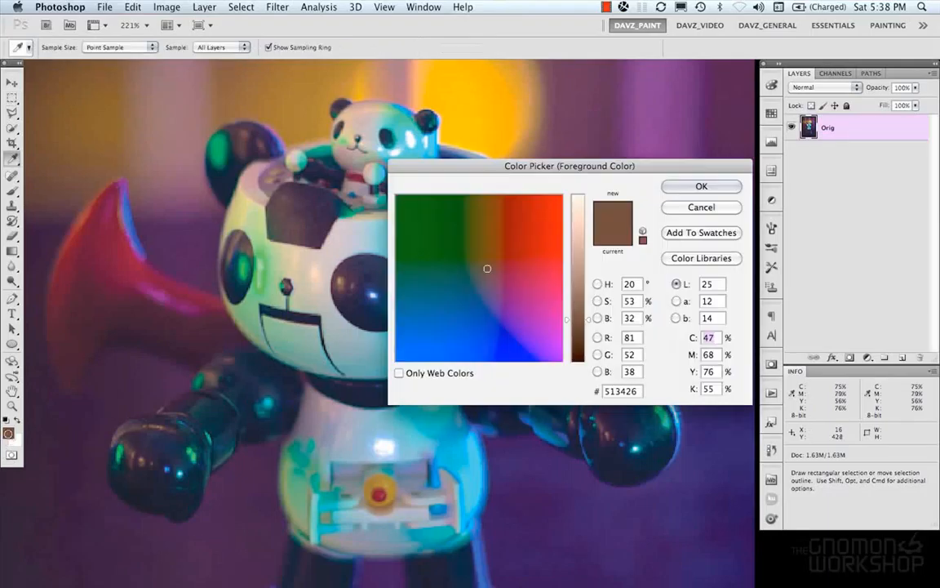
{"action": "left_click", "coordinate": [700, 186]}
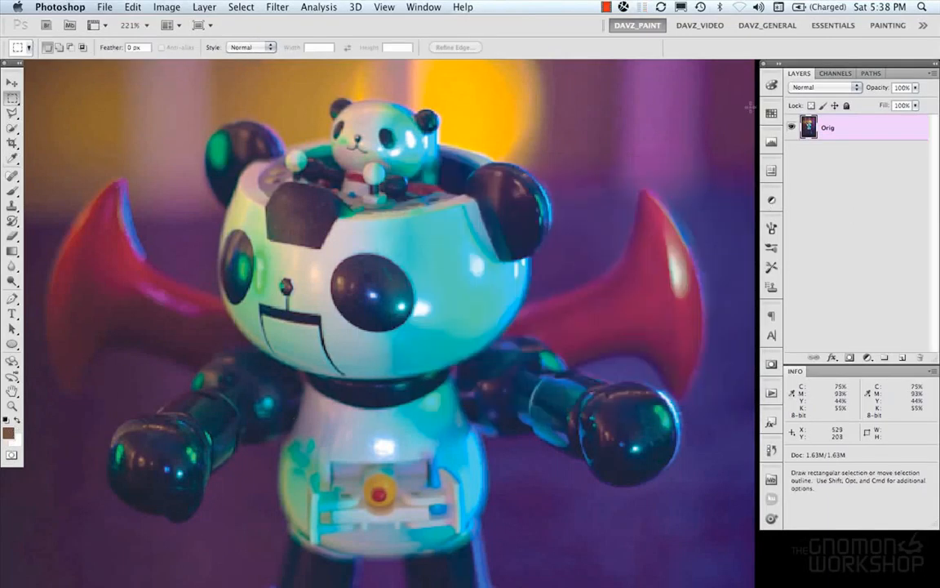
{"action": "left_click", "coordinate": [773, 86]}
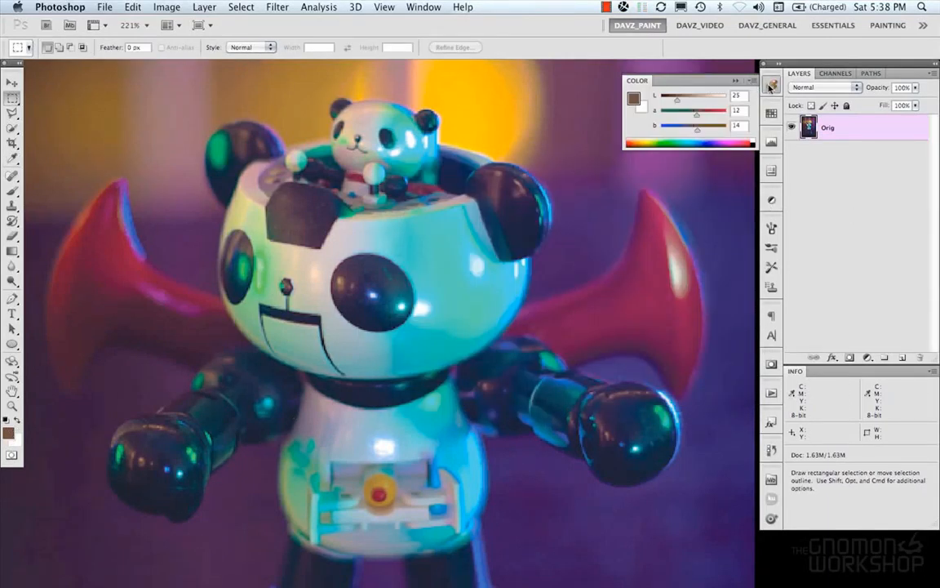
{"action": "left_click", "coordinate": [772, 85]}
{"action": "left_click", "coordinate": [770, 112]}
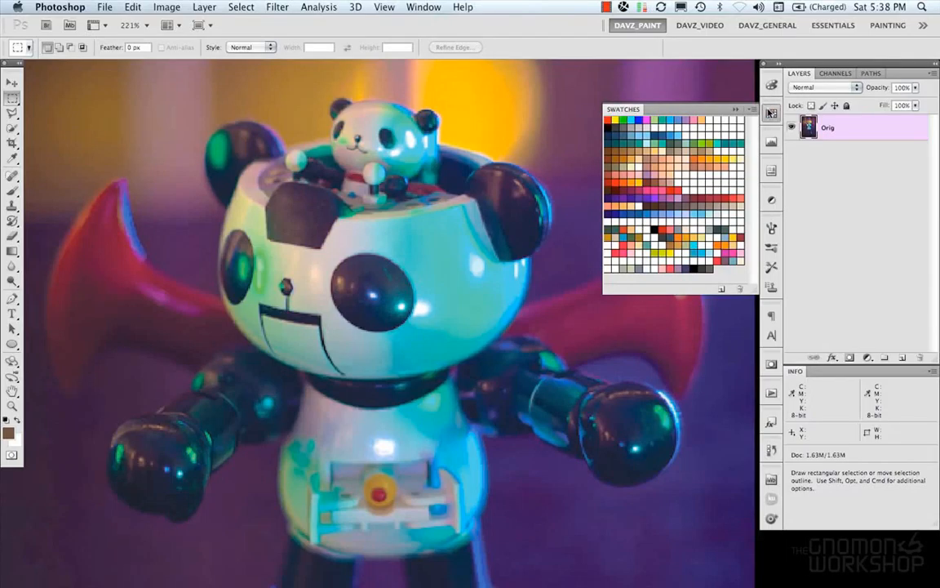
{"action": "left_click", "coordinate": [771, 112]}
{"action": "left_click", "coordinate": [770, 141]}
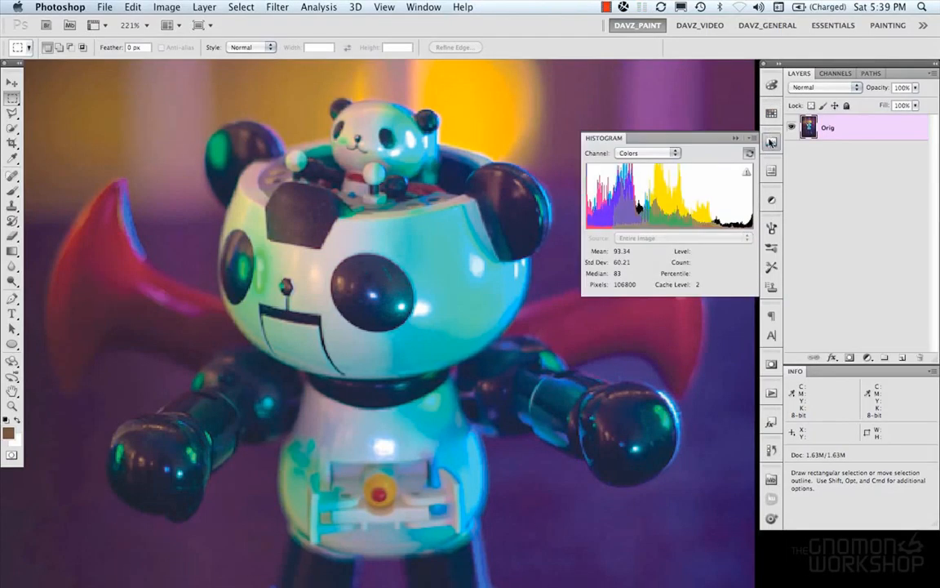
{"action": "left_click", "coordinate": [770, 141]}
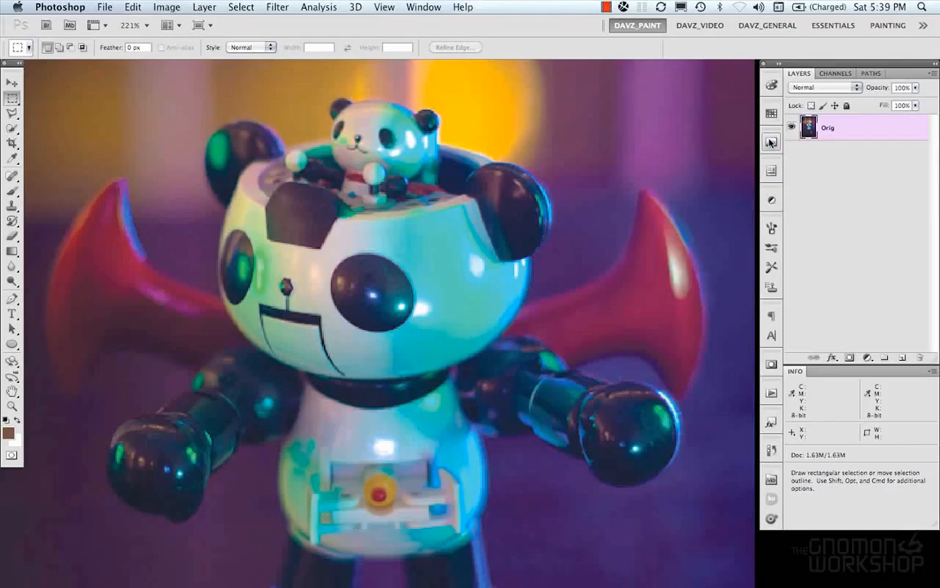
Check the color mode and bit depth of the converted panda image
{"action": "left_click", "coordinate": [422, 7]}
{"action": "left_click", "coordinate": [421, 6]}
{"action": "left_click", "coordinate": [170, 7]}
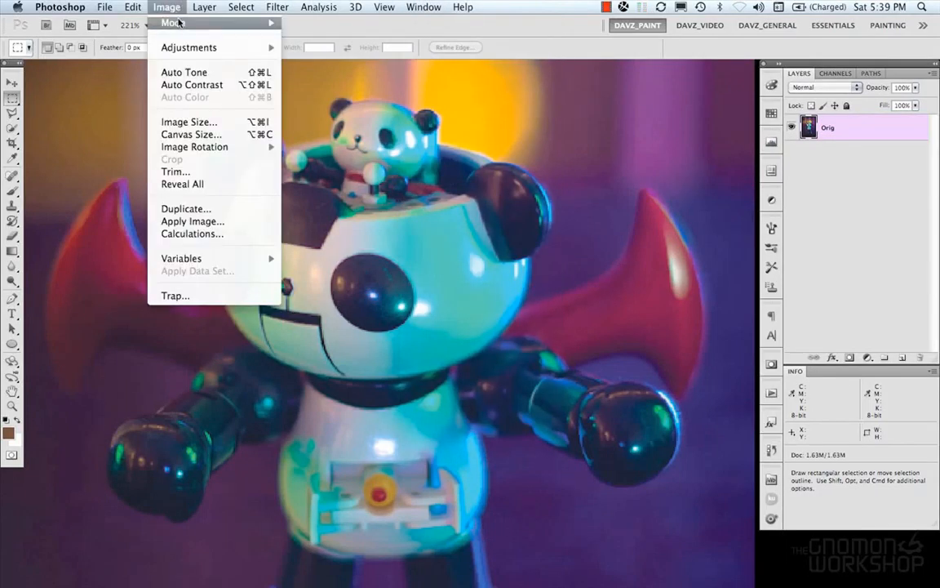
{"action": "mouse_move", "coordinate": [178, 22]}
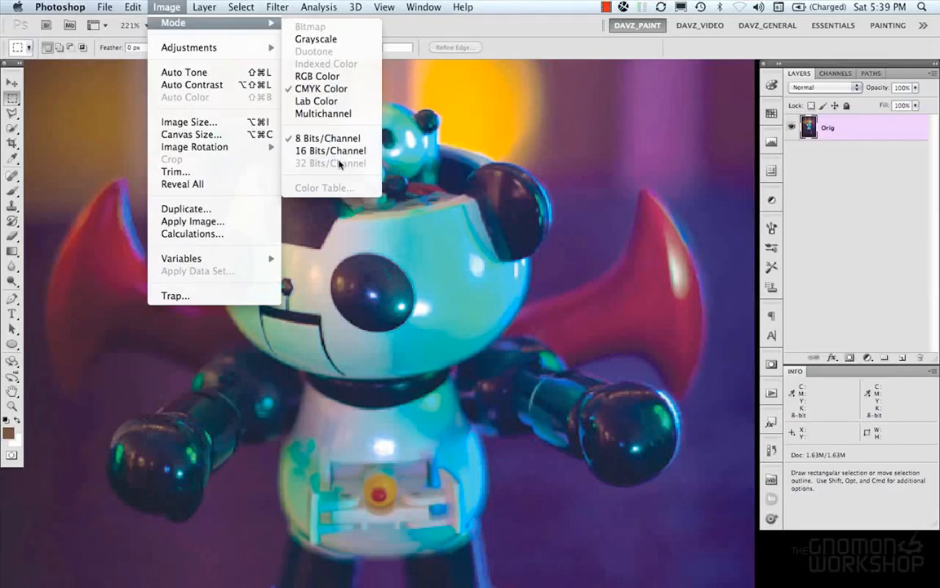
{"action": "left_click", "coordinate": [167, 8]}
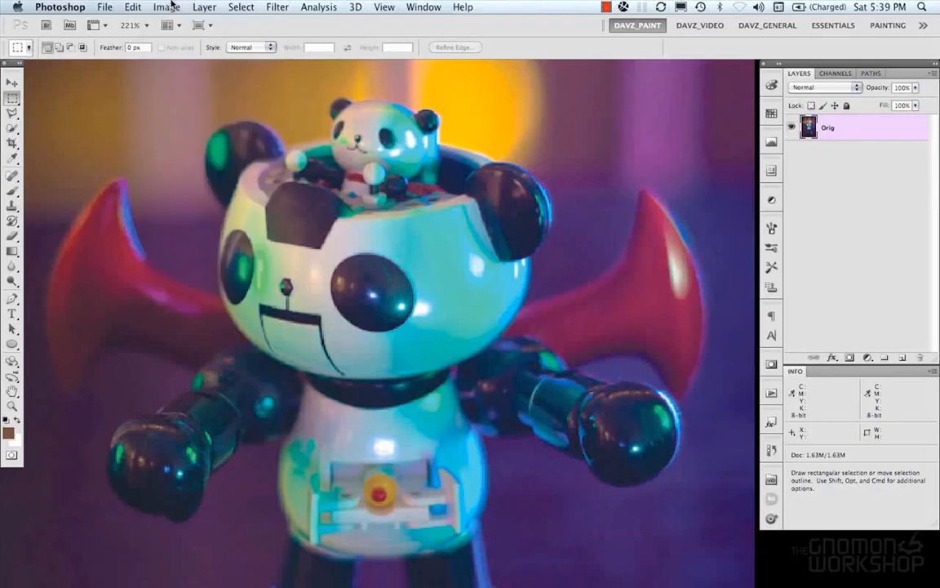
Open the color settings for the converted image
{"action": "left_click", "coordinate": [135, 7]}
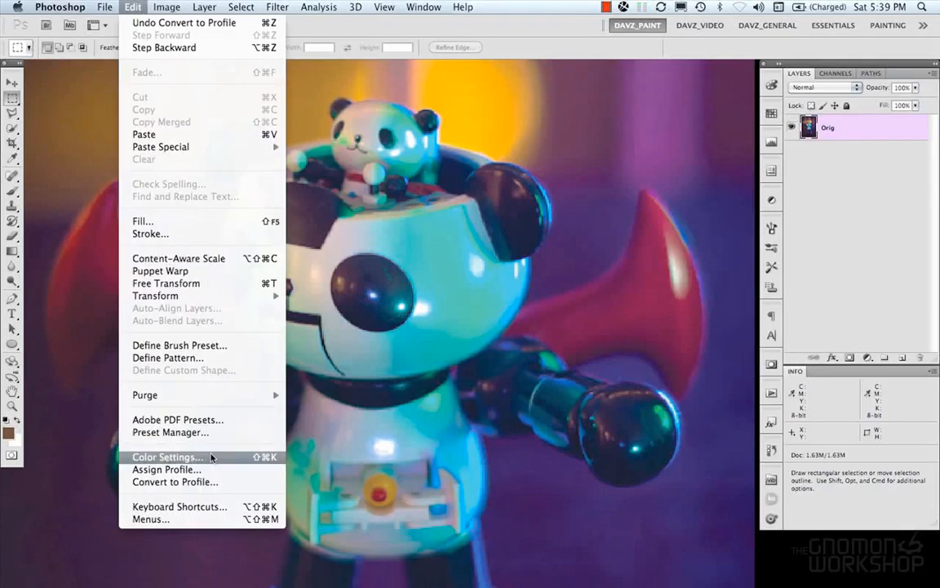